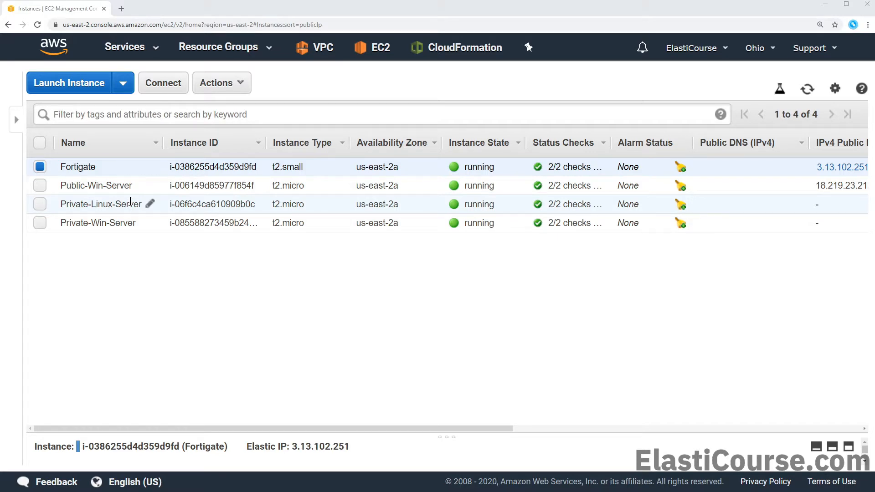
Inspect the instance details of Private-Linux-Server and Private-Win-Server, including their private IPs
click(130, 202)
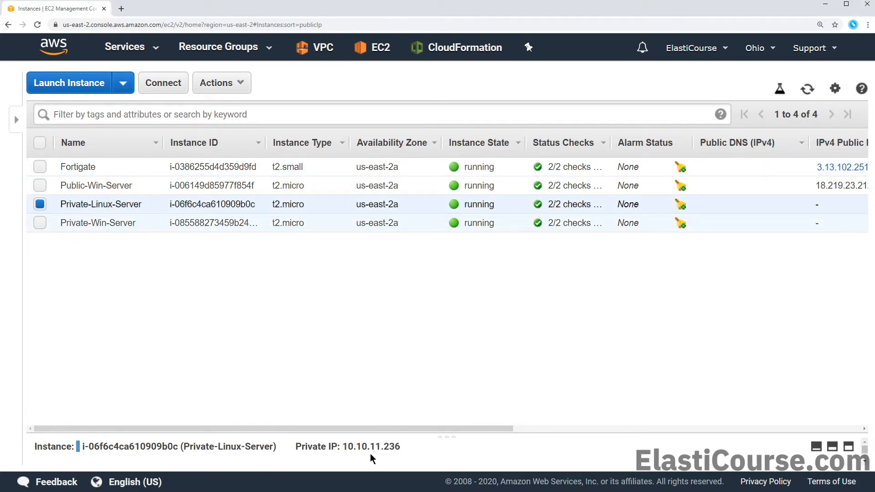
drag(383, 433, 383, 324)
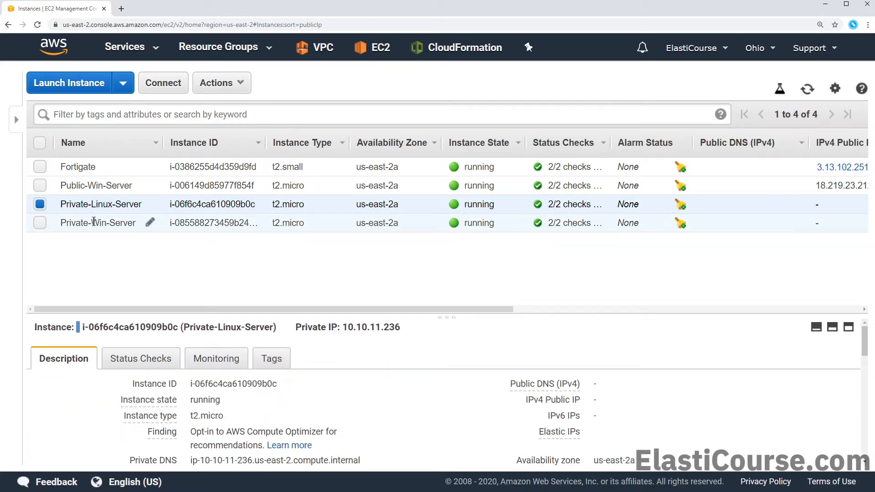
click(93, 222)
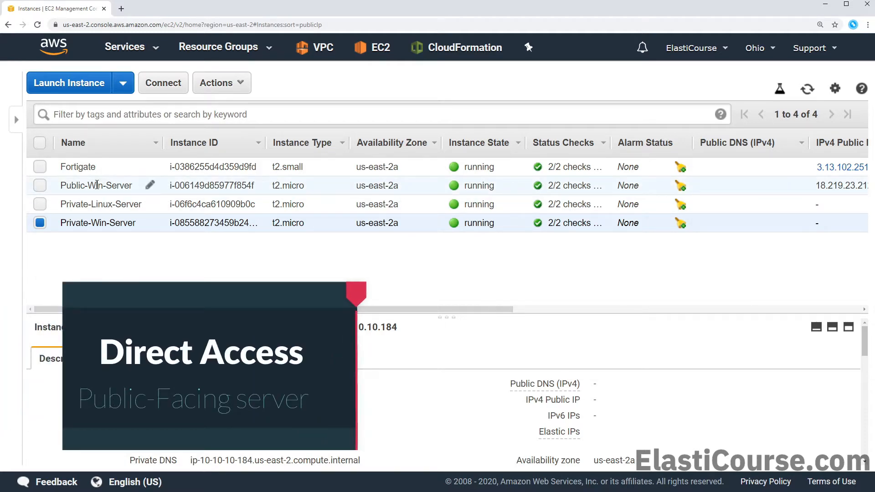
Download the remote desktop file for Public-Win-Server and open it
click(97, 184)
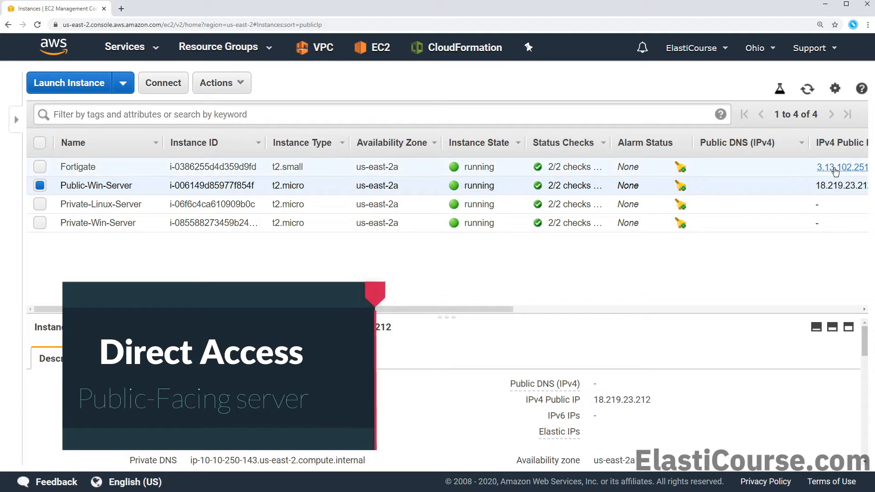
click(175, 91)
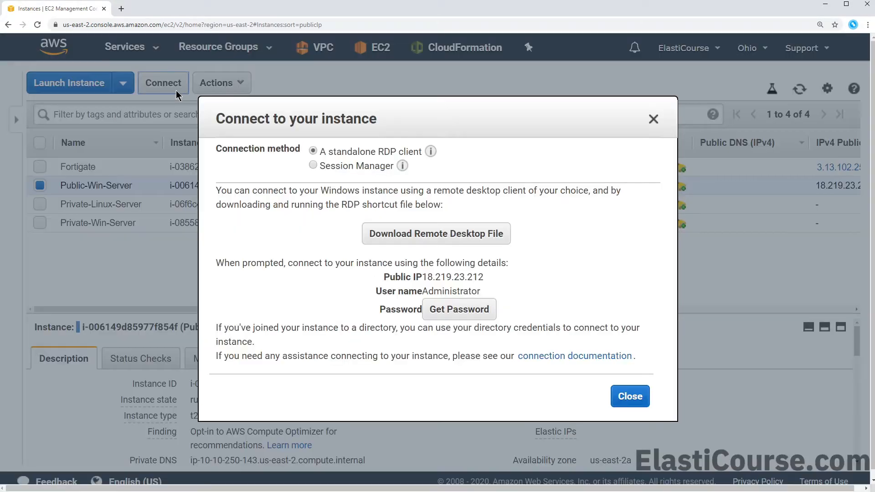
click(410, 245)
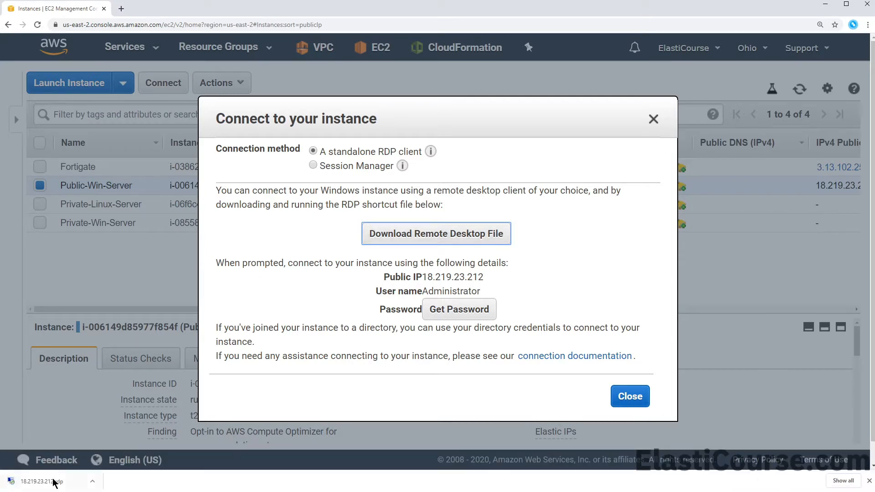
click(54, 480)
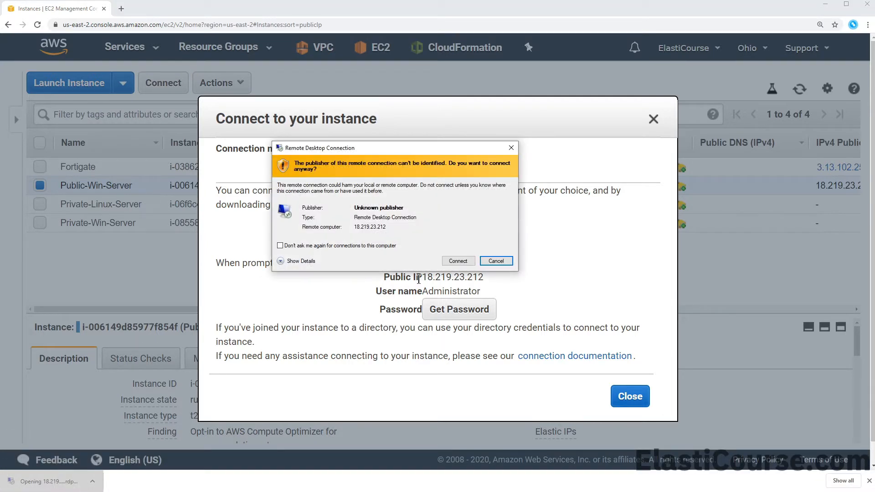
Connect to Public-Win-Server with the Administrator password, accept its certificate, and close the instance connection dialog
click(457, 261)
key(ctrl+v)
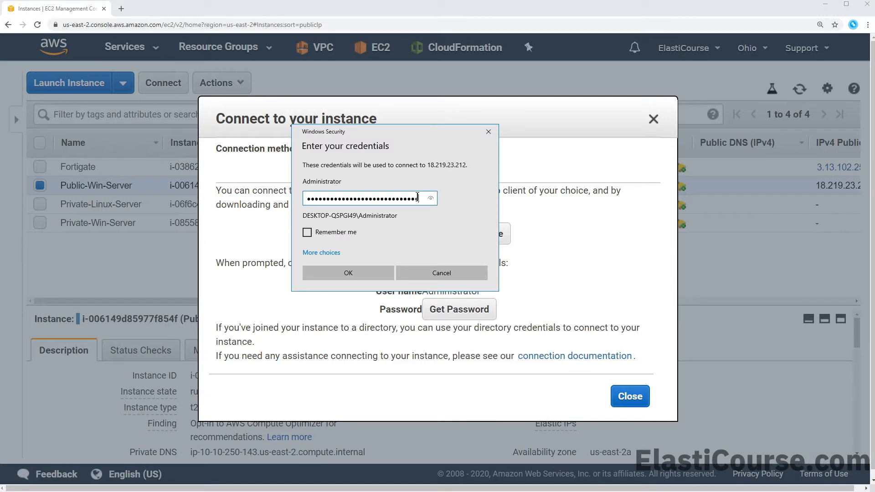
click(343, 274)
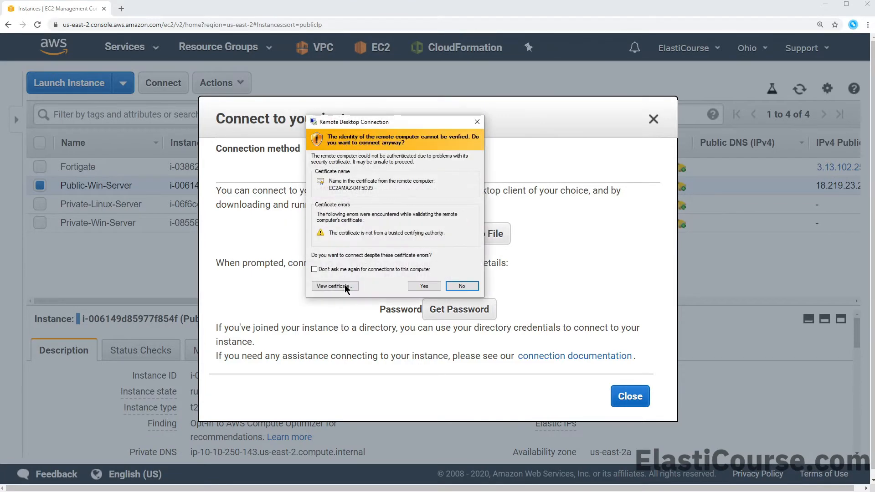
click(423, 286)
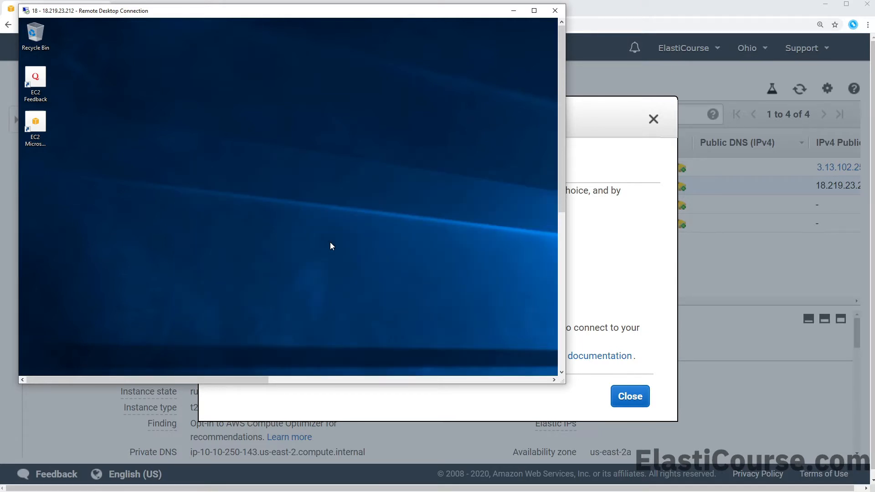
click(630, 402)
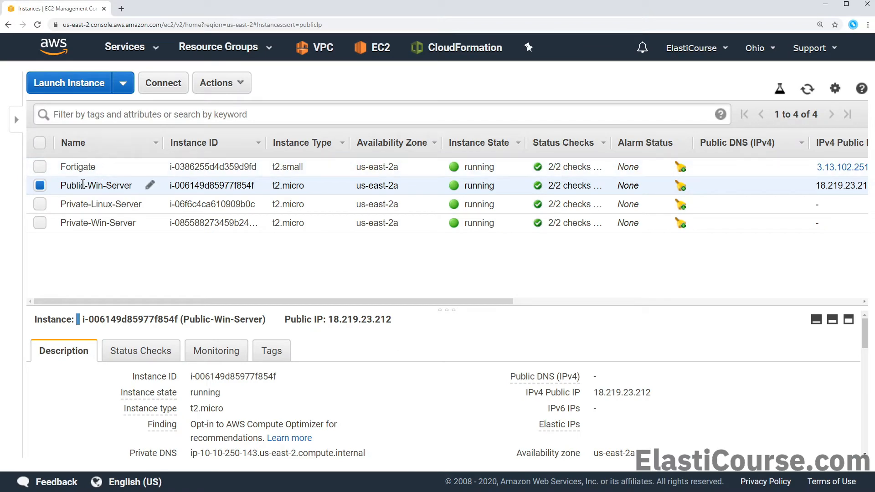
Terminate the Public-Win-Server instance
right_click(80, 183)
mouse_move(191, 255)
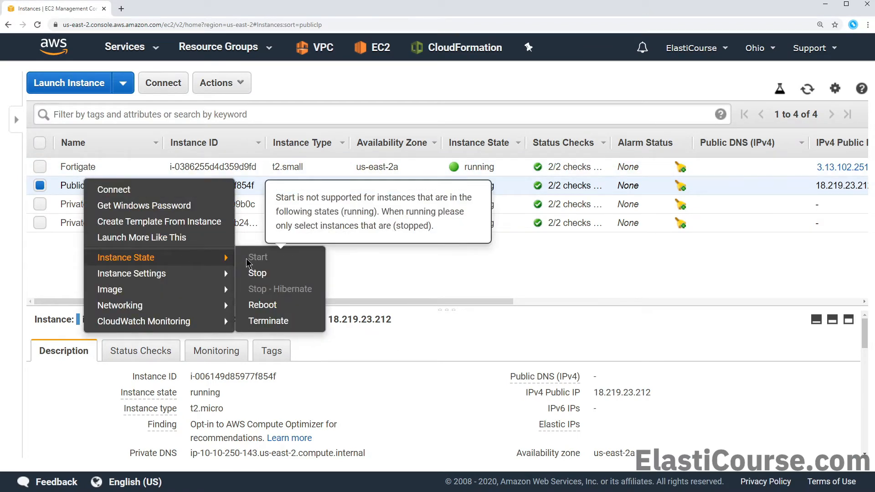
click(268, 321)
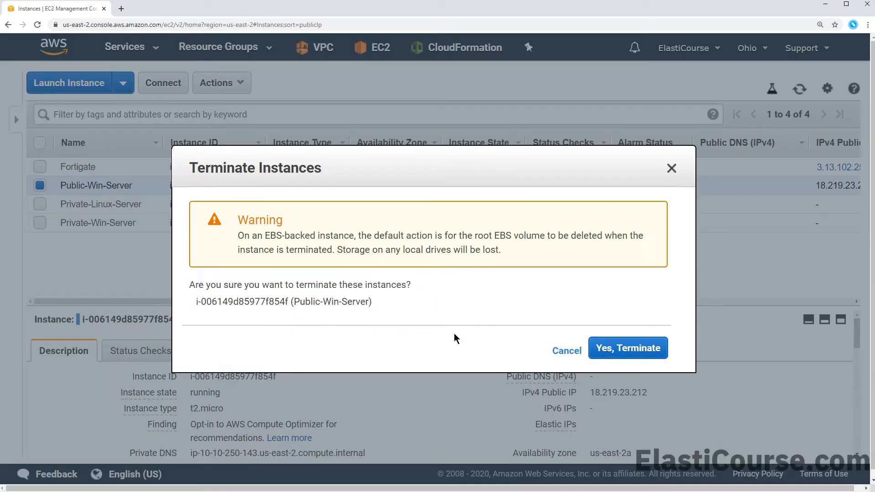
click(619, 350)
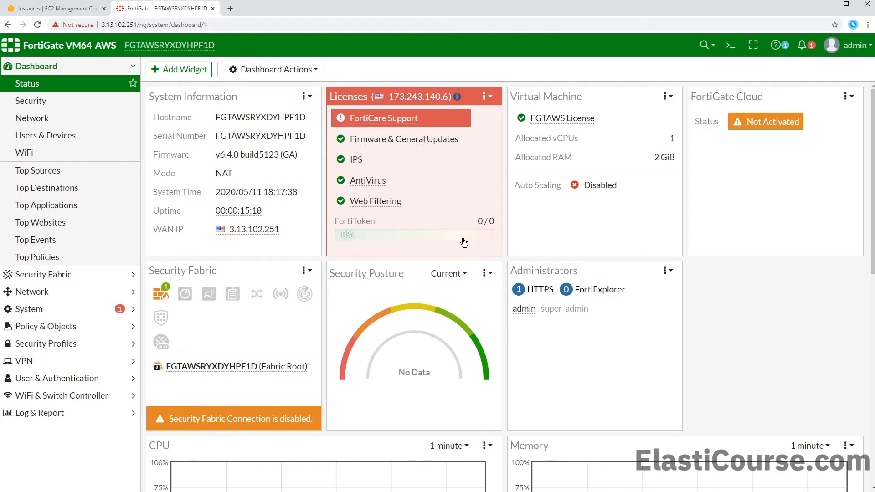
drag(102, 24, 159, 26)
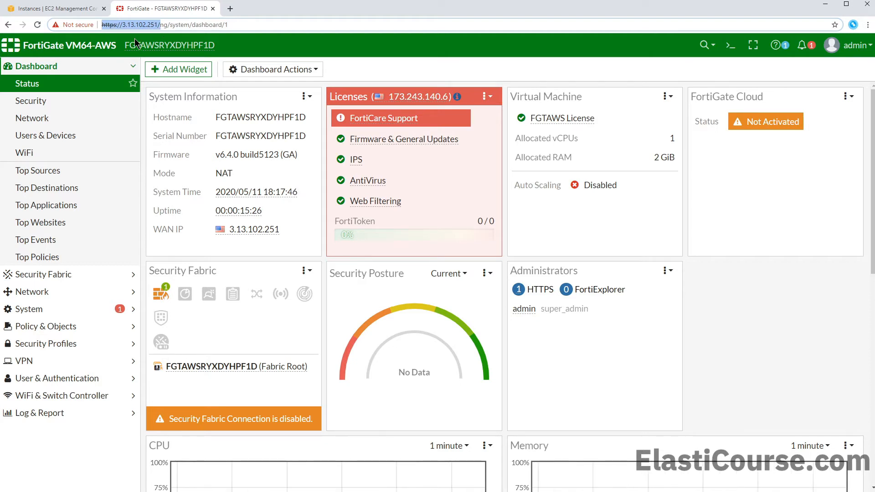
mouse_move(139, 44)
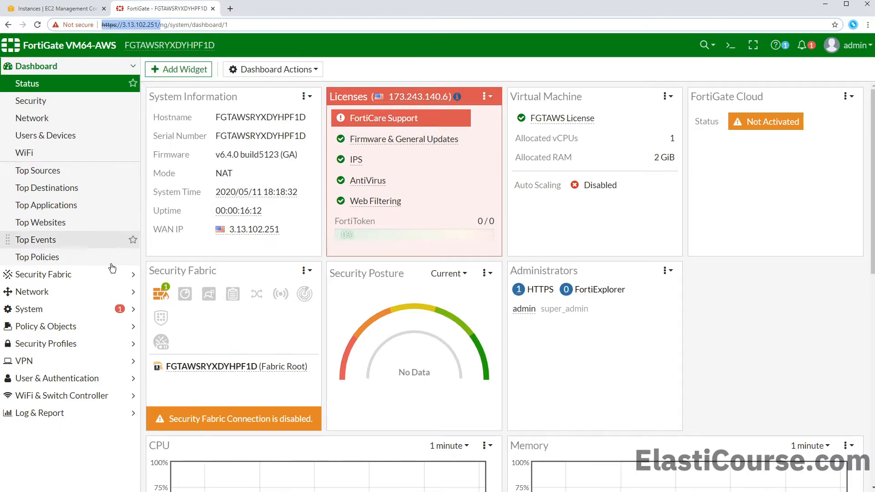
Create a new firewall policy in FortiGate named Port-Forwarding
click(117, 326)
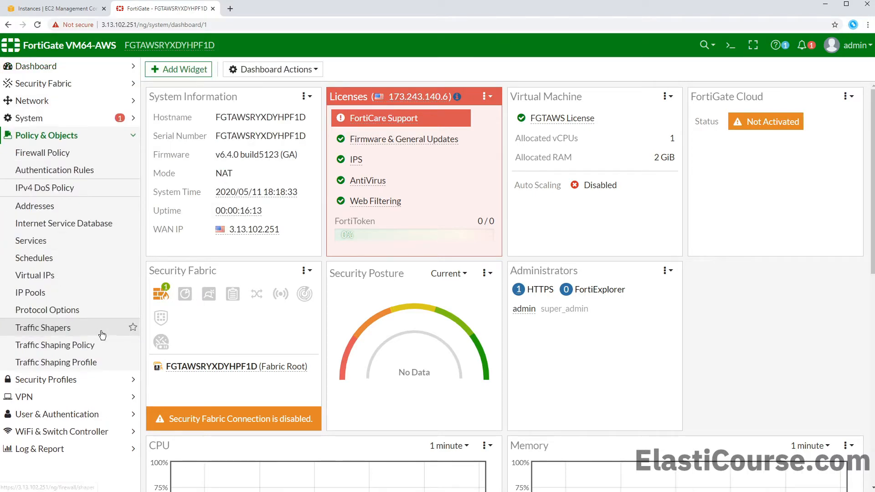
click(63, 157)
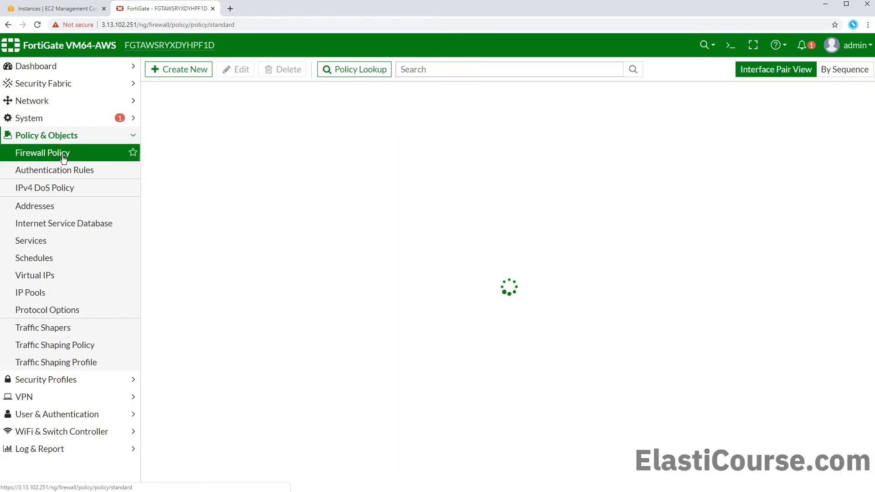
click(188, 71)
text(Port-Forwarding)
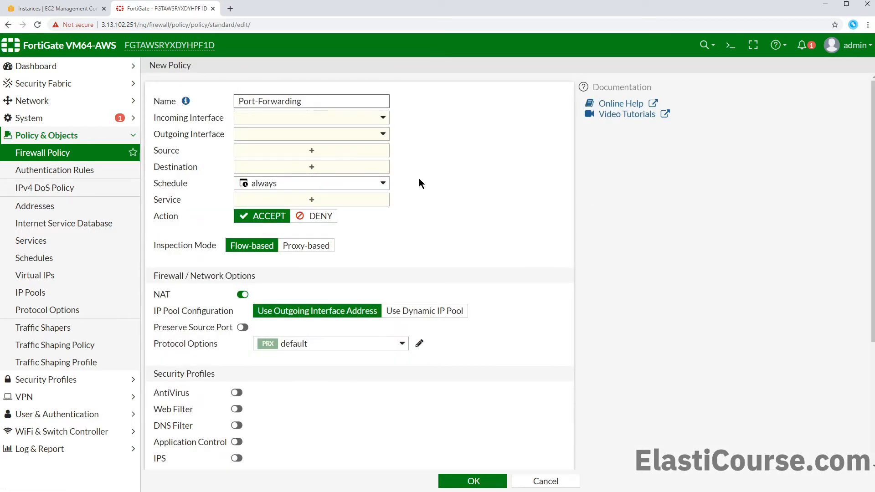
Set the policy's incoming interface to port1, outgoing interface to port2, and source to all
click(283, 119)
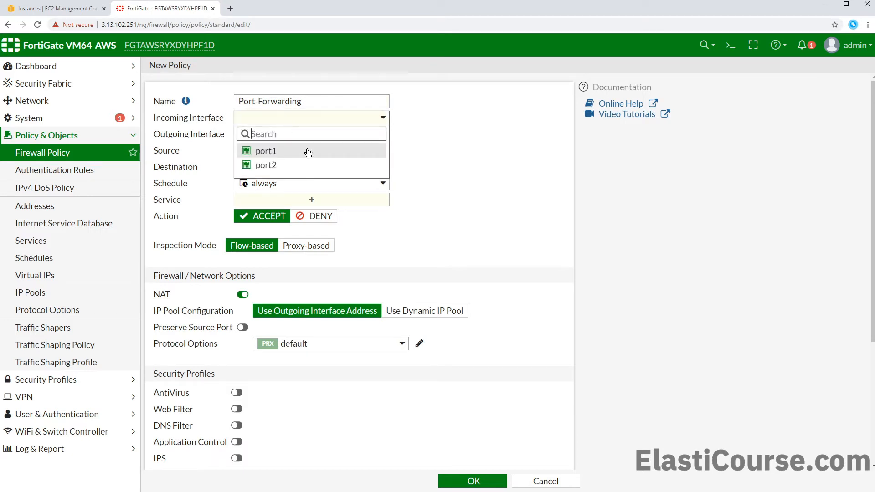
mouse_move(280, 157)
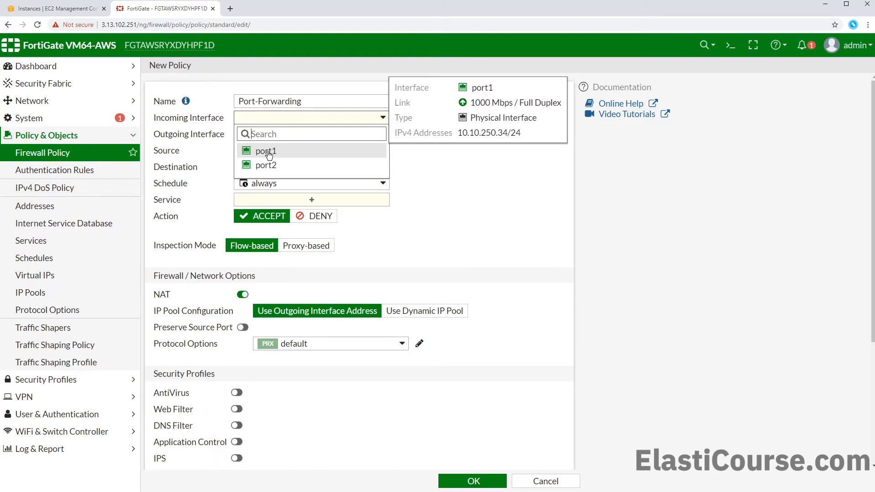
click(291, 156)
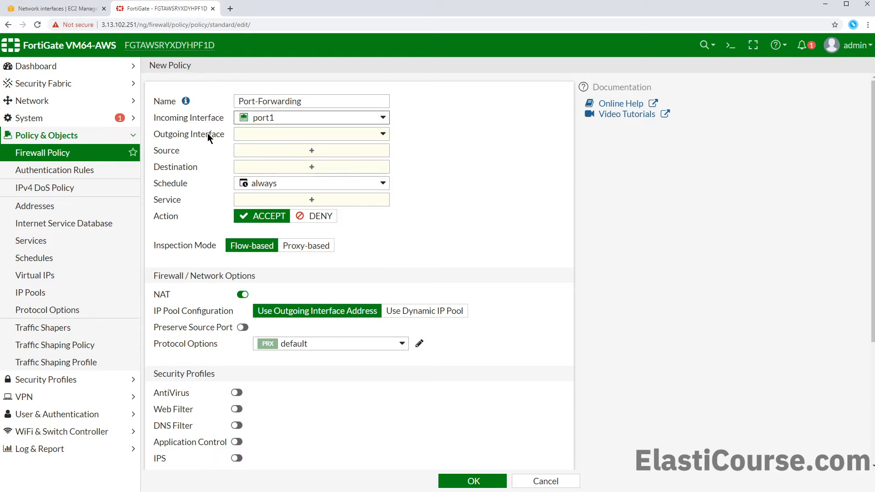
click(287, 136)
click(263, 182)
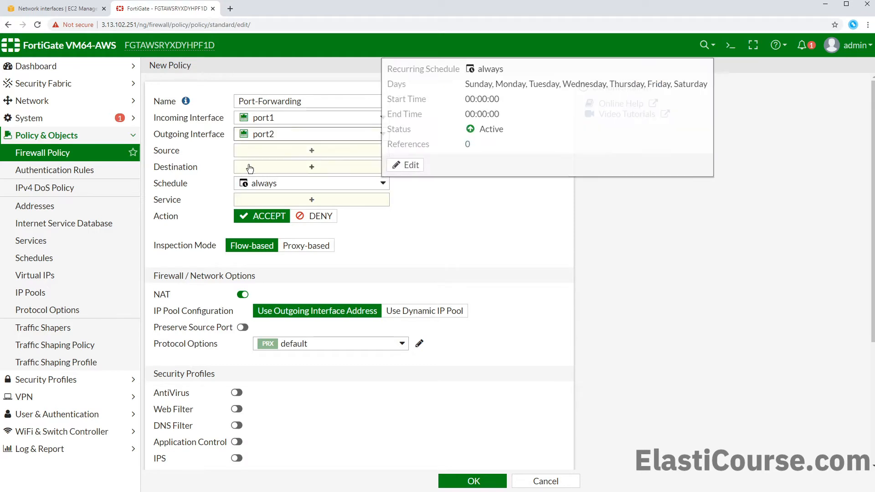
click(273, 151)
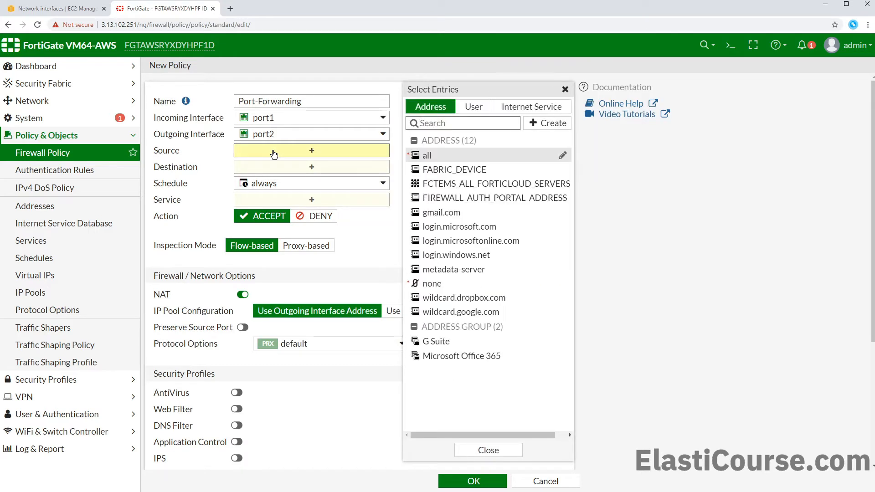
click(428, 156)
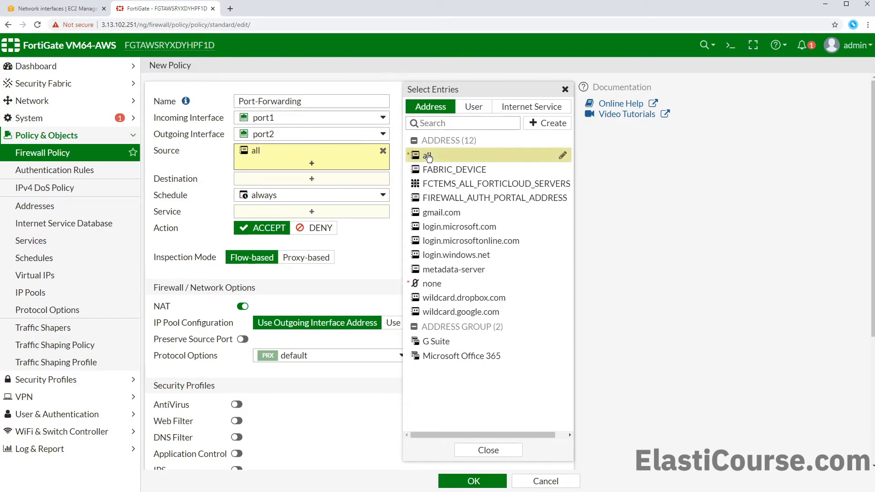
Start a new Virtual IP/Server entry for the policy's destination
click(310, 180)
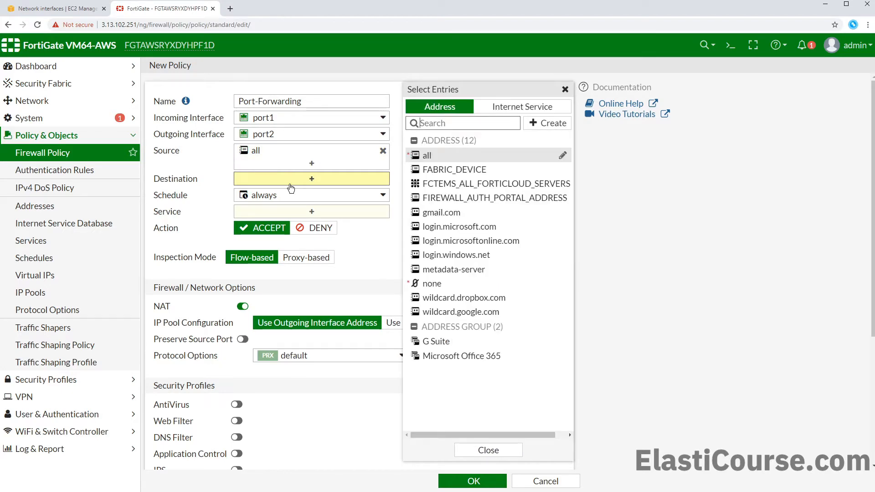
click(561, 126)
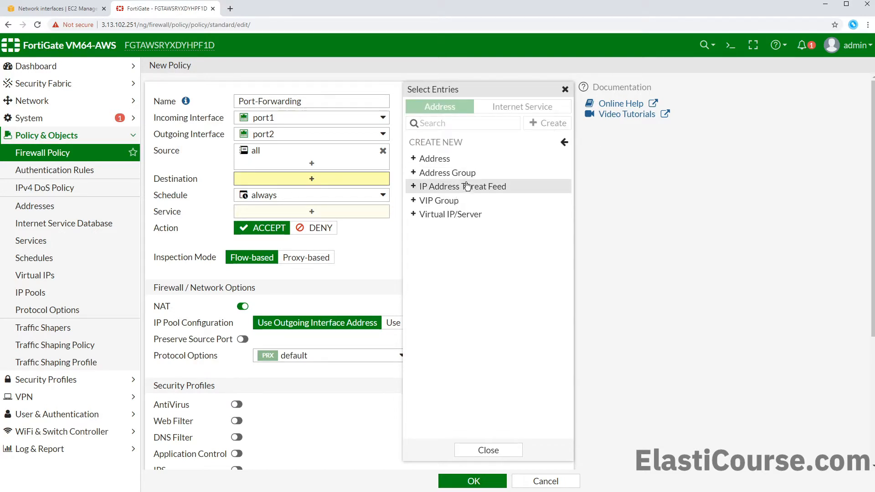
click(455, 214)
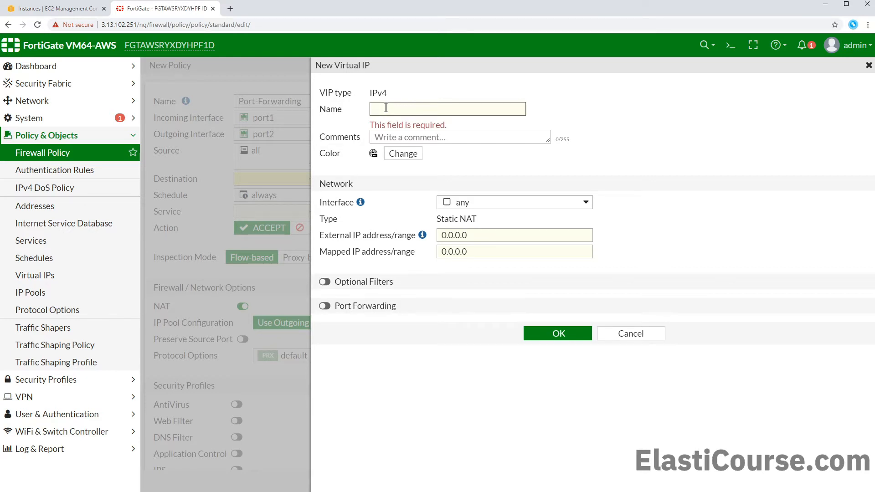
Switch to the EC2 console and copy the private IP 10.10.10.184 of Private-Win-Server
click(78, 9)
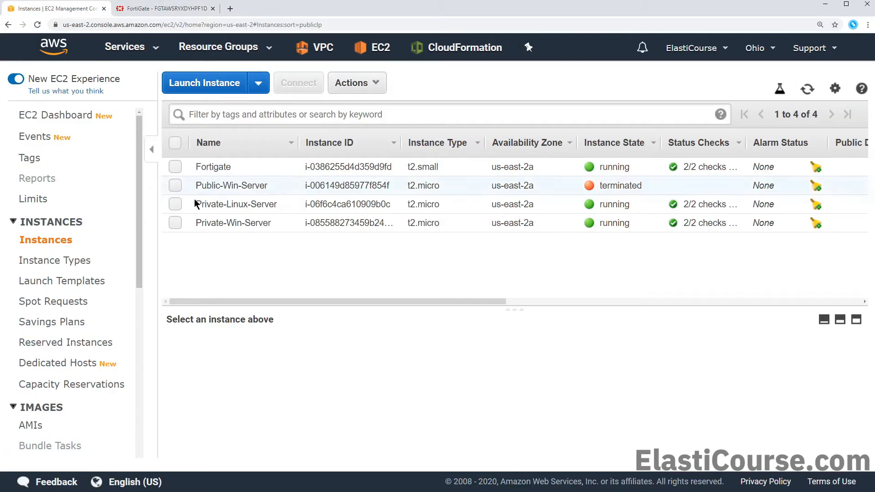
click(234, 223)
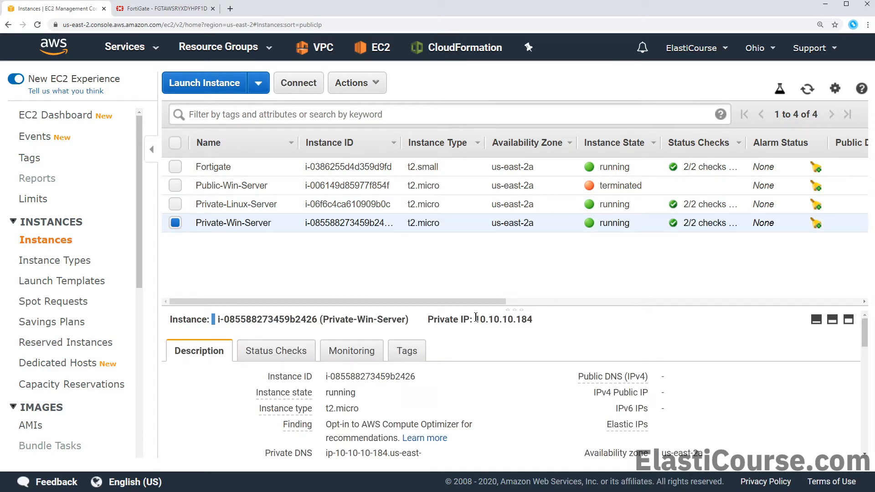
drag(475, 319, 531, 321)
key(ctrl+c)
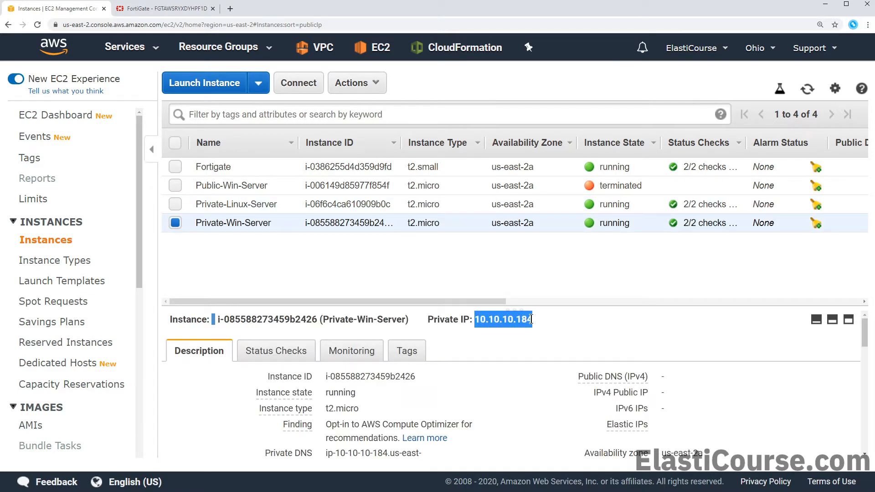
Return to FortiGate, name the new virtual IP WinServer, and set its interface to port1
click(194, 10)
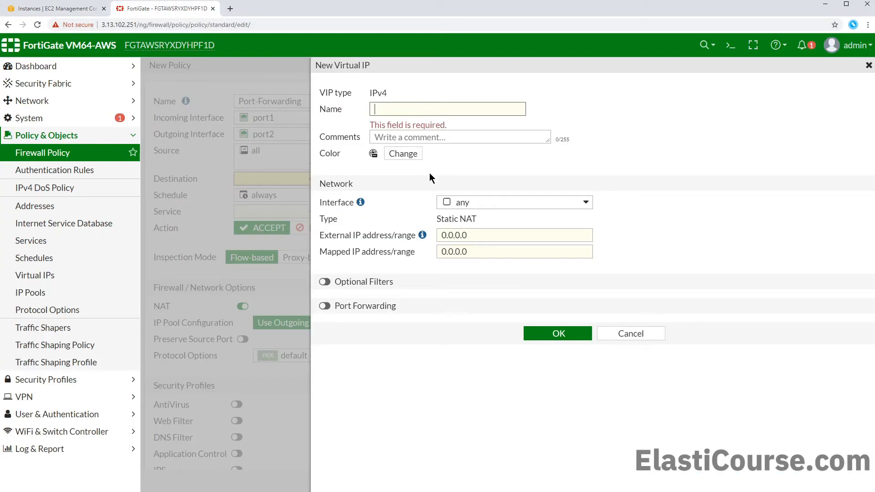
text(WinServer)
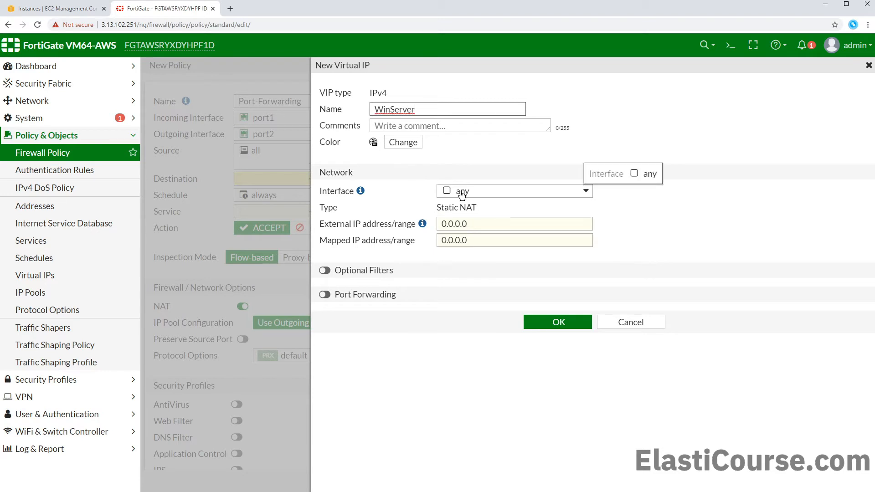
click(460, 191)
click(469, 224)
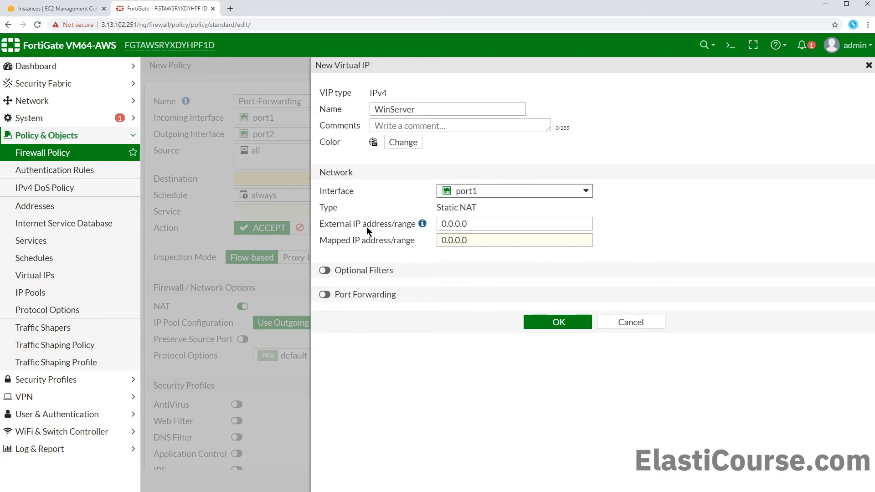
Set the WinServer virtual IP's mapped IP address to the copied 10.10.10.184
click(482, 240)
double_click(458, 240)
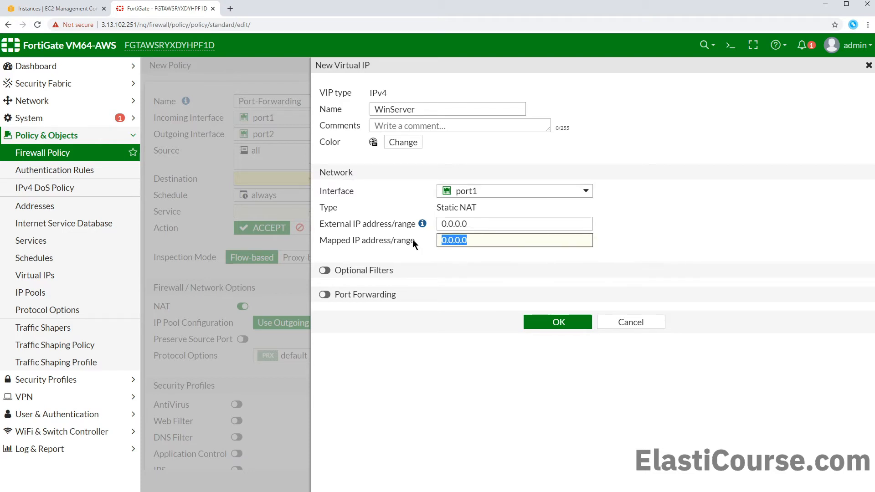
key(ctrl+v)
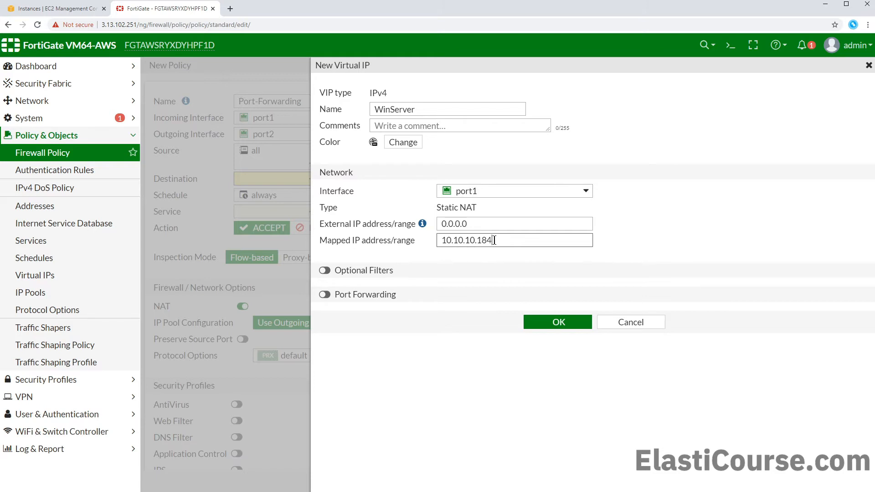
Enable TCP port forwarding from external port 40000 to port 3389, then save WinServer and select it as the policy's destination
click(324, 294)
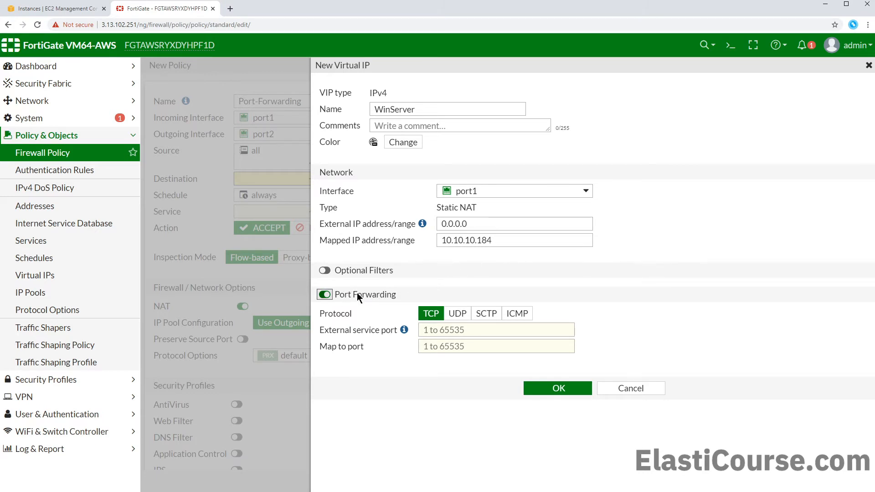
click(464, 348)
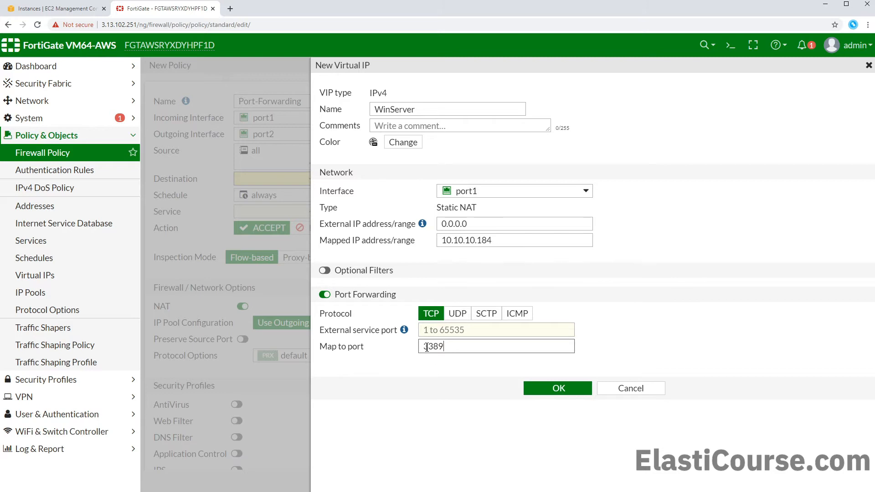
click(454, 340)
click(460, 331)
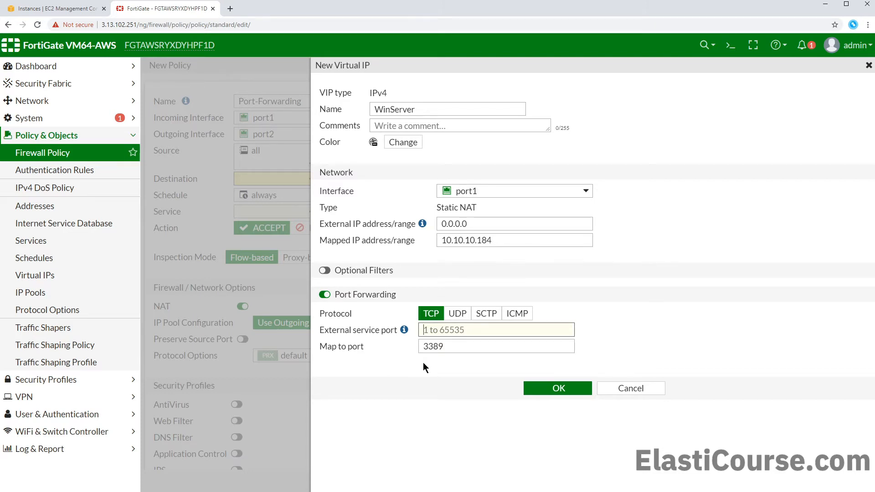
text(40000)
click(569, 387)
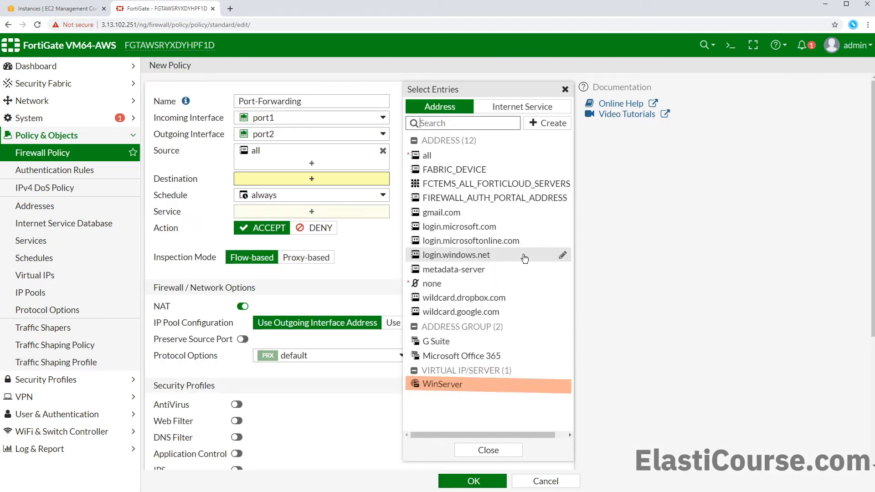
click(460, 384)
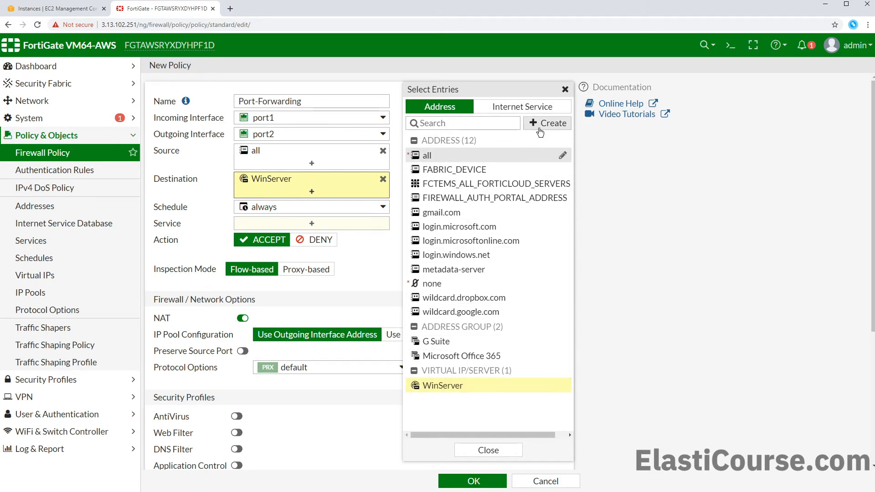
Switch to the EC2 console, copy Private-Linux-Server's private IP 10.10.11.236, and return to the FortiGate policy
click(77, 9)
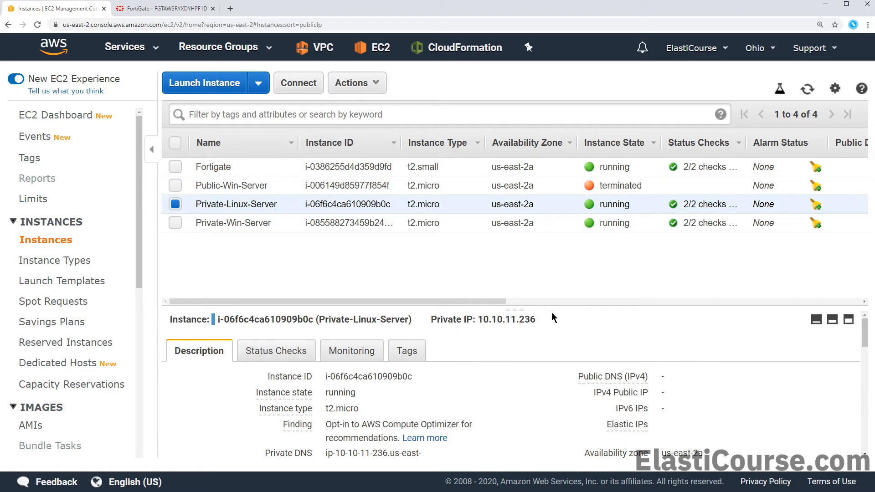
drag(542, 319, 478, 321)
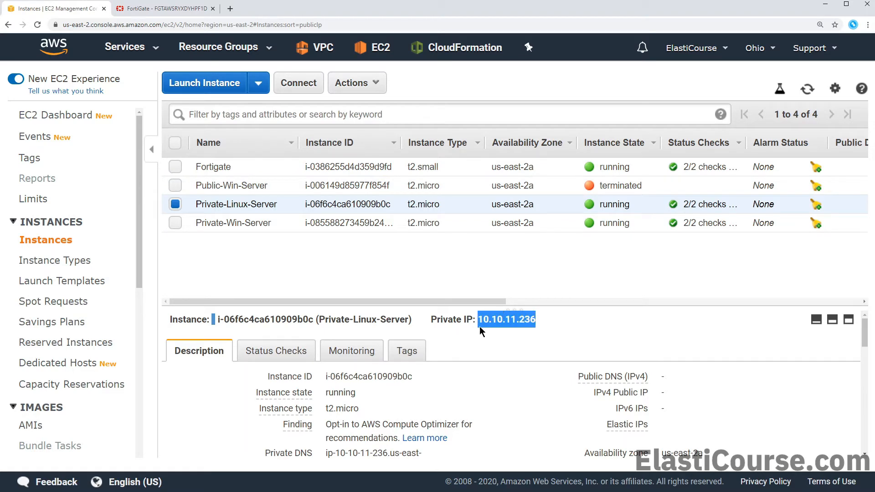
click(146, 10)
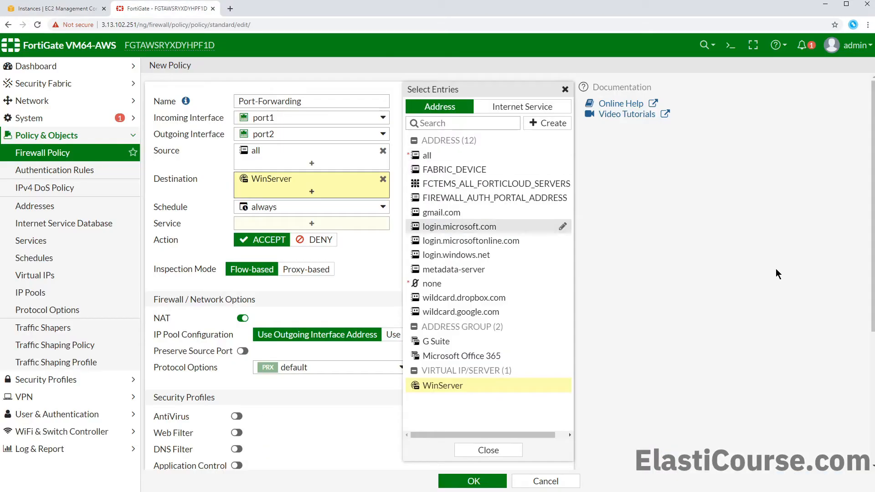
Create virtual IP LinuxServer on port1, mapped to 10.10.11.236, forwarding external TCP port 50000 to port 22
click(549, 122)
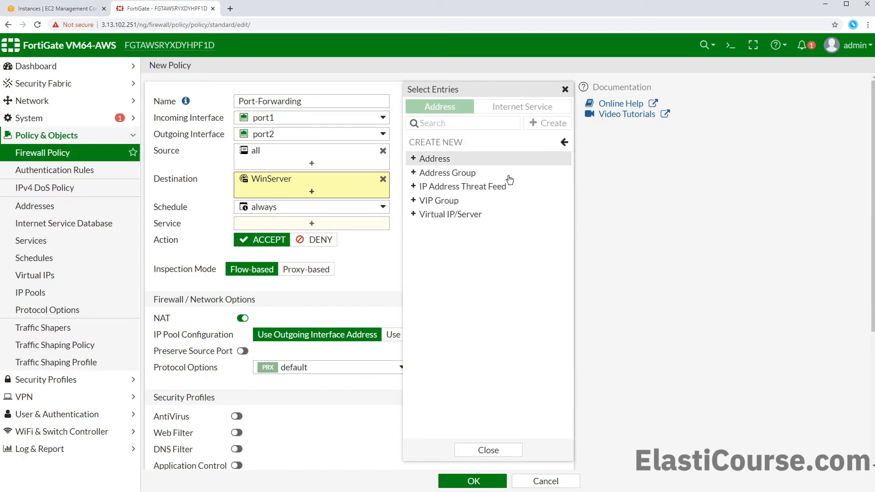
click(448, 214)
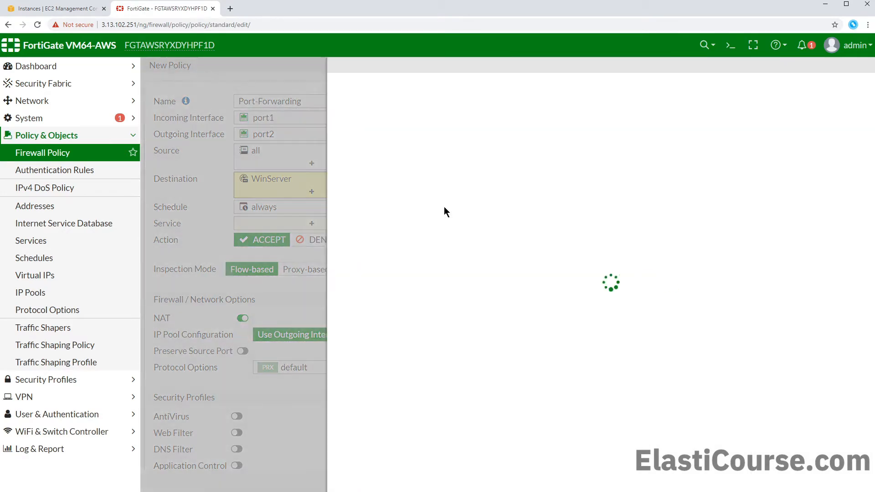
text(LinuxServer)
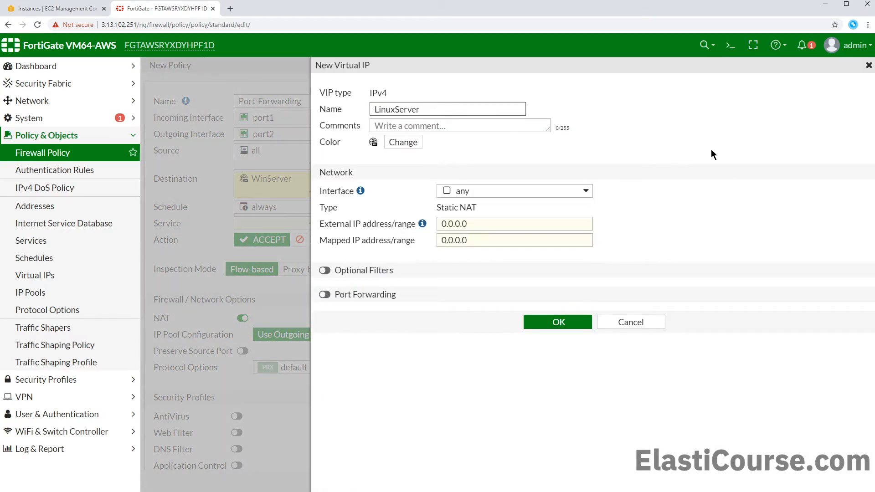
click(476, 192)
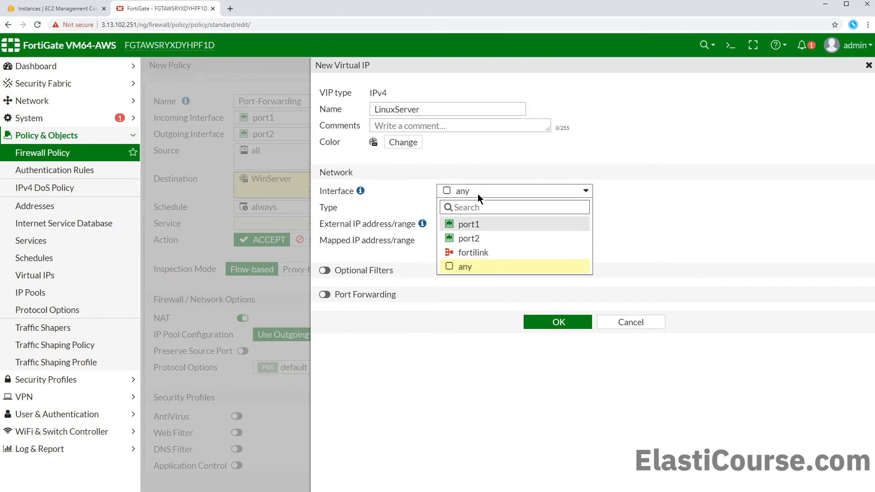
click(489, 228)
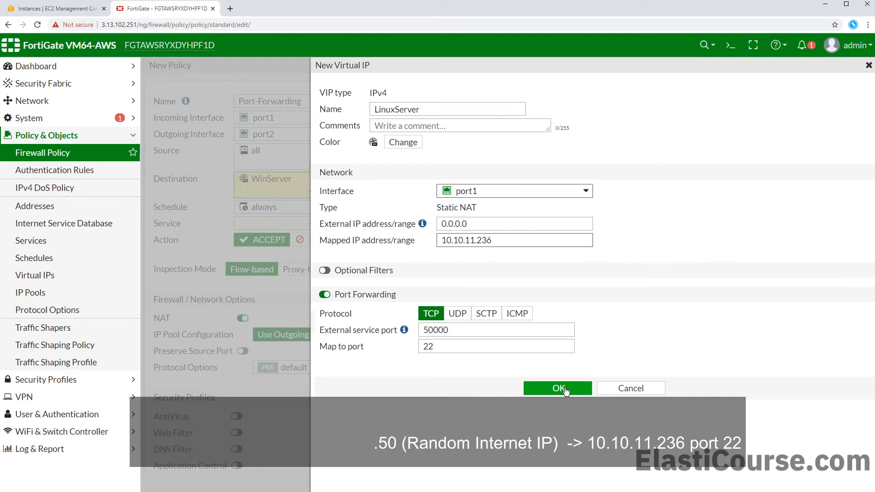
click(564, 388)
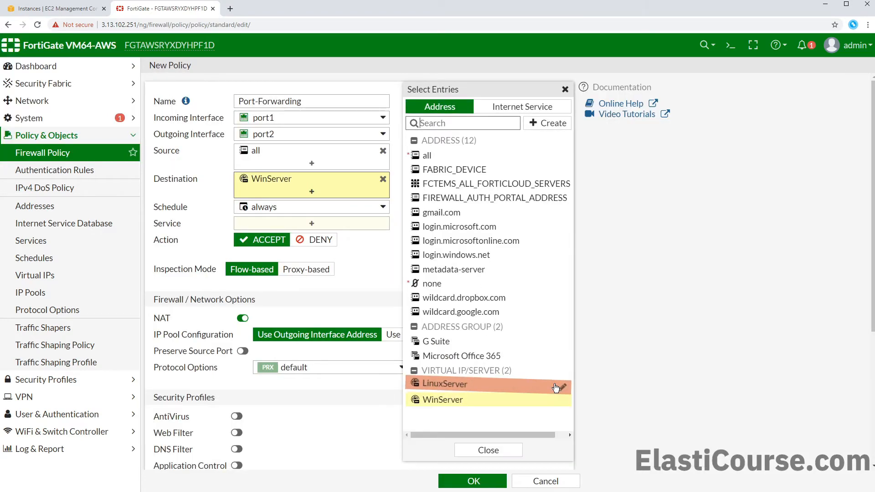
Add LinuxServer to the policy's destinations and set the service to ALL
click(556, 388)
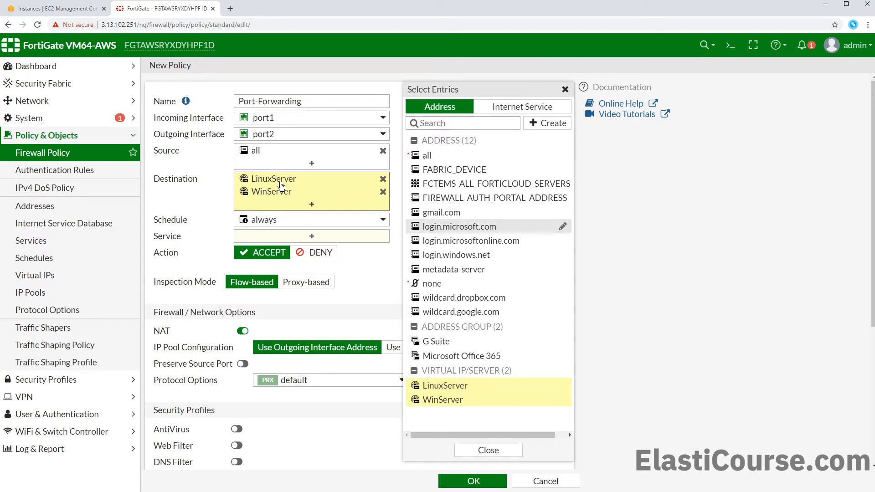
click(301, 237)
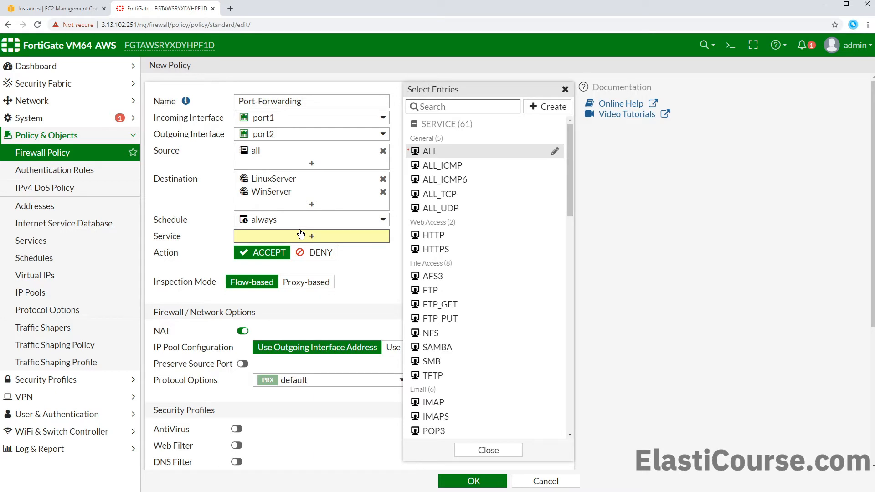
mouse_move(284, 195)
click(440, 152)
click(564, 89)
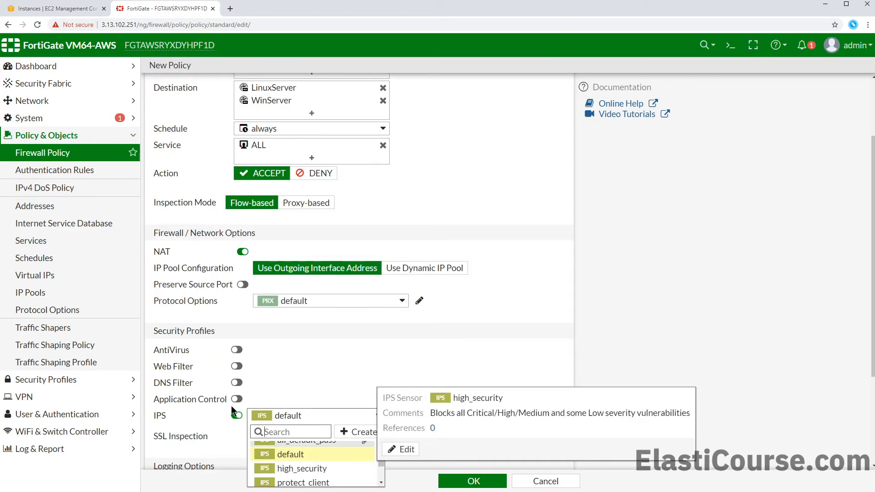
Apply the high_security IPS sensor and default AntiVirus profile, log all sessions, and save the Port-Forwarding policy
click(329, 467)
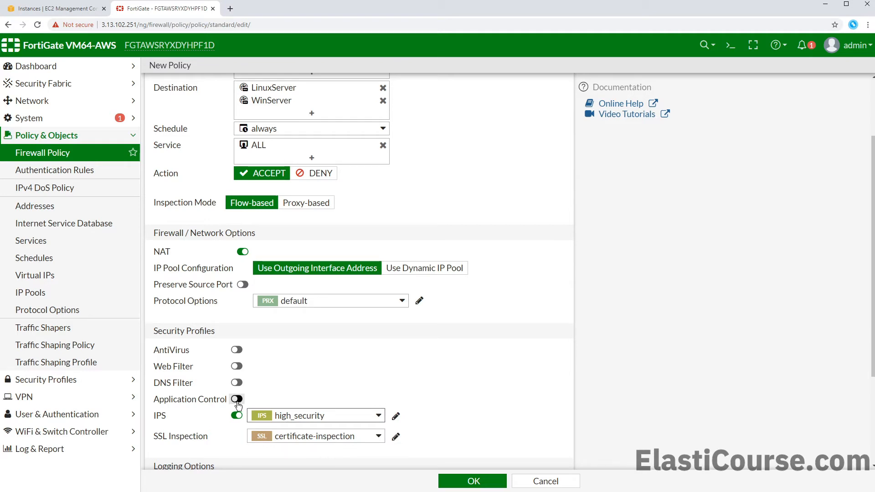
click(237, 349)
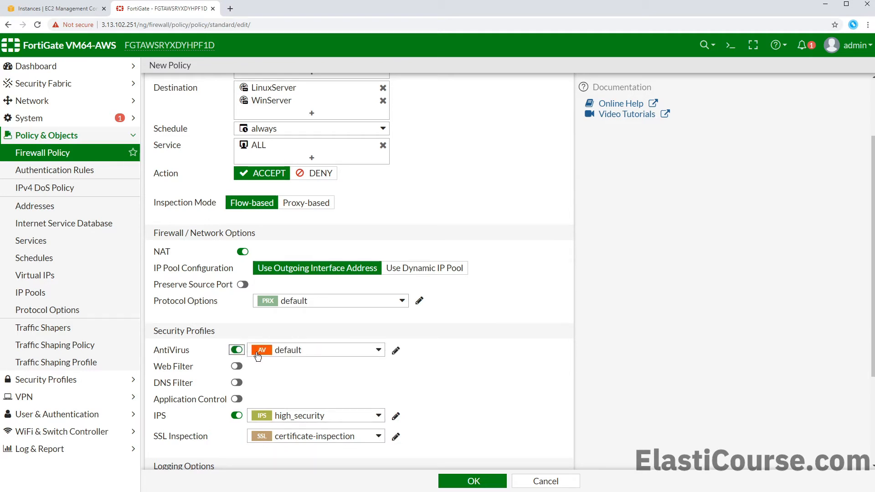
scroll(265, 383, down, 3)
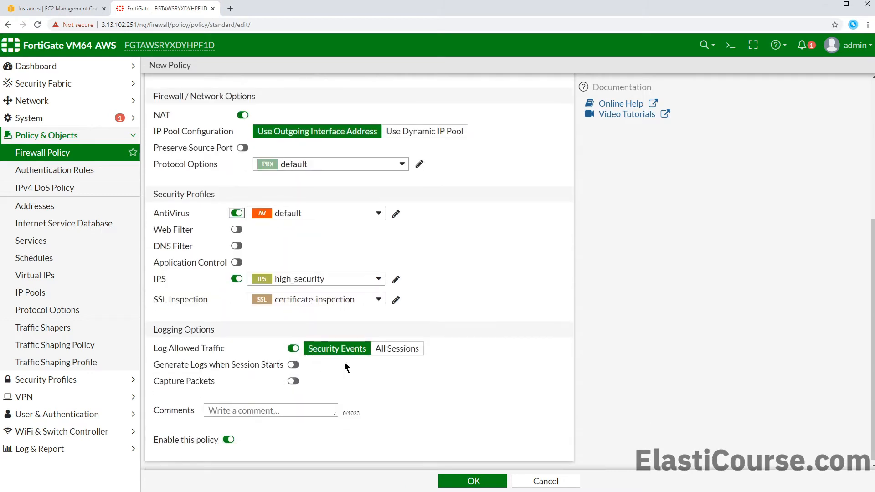
click(405, 348)
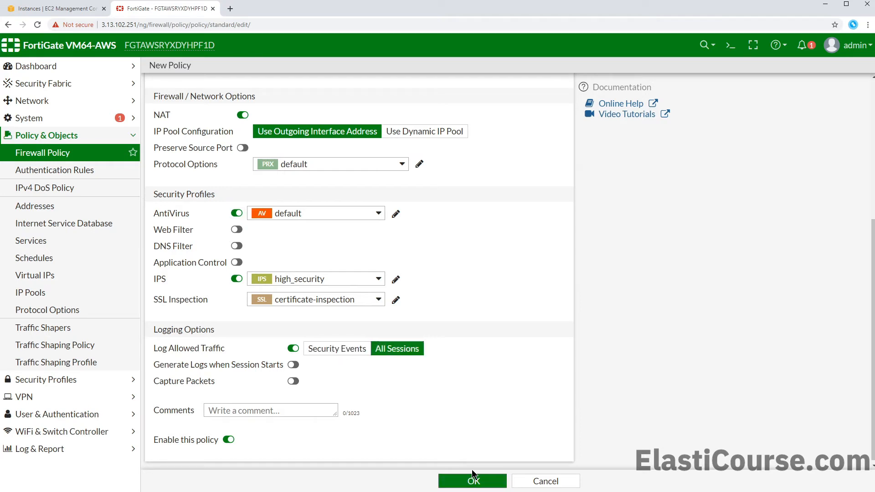
click(473, 479)
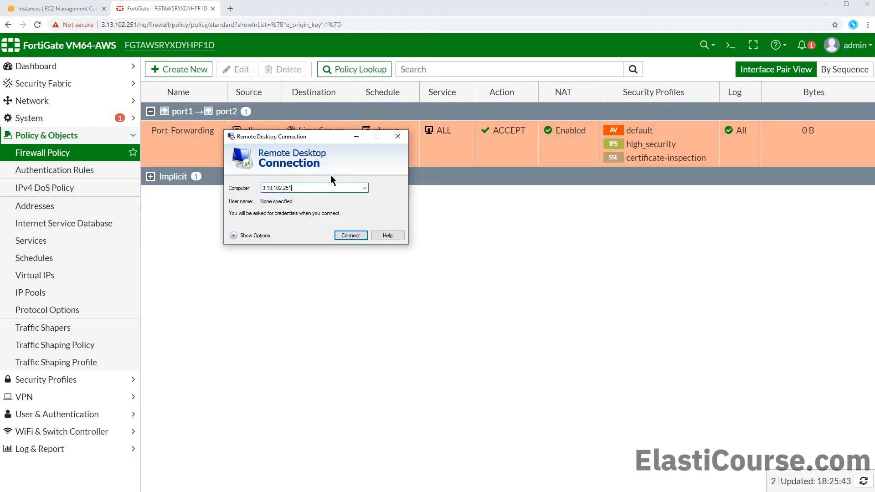
Try a Remote Desktop connection to the firewall's public address 3.13.102.251:40000
text(:)
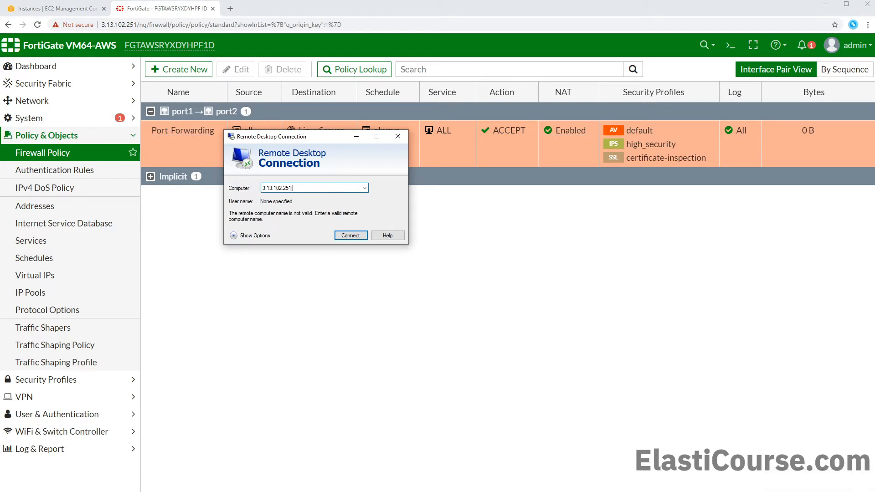
text(40000)
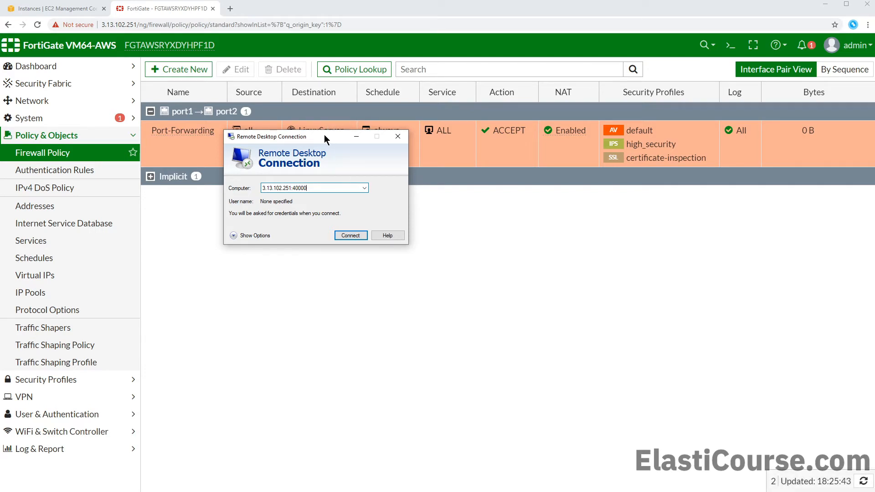
click(352, 233)
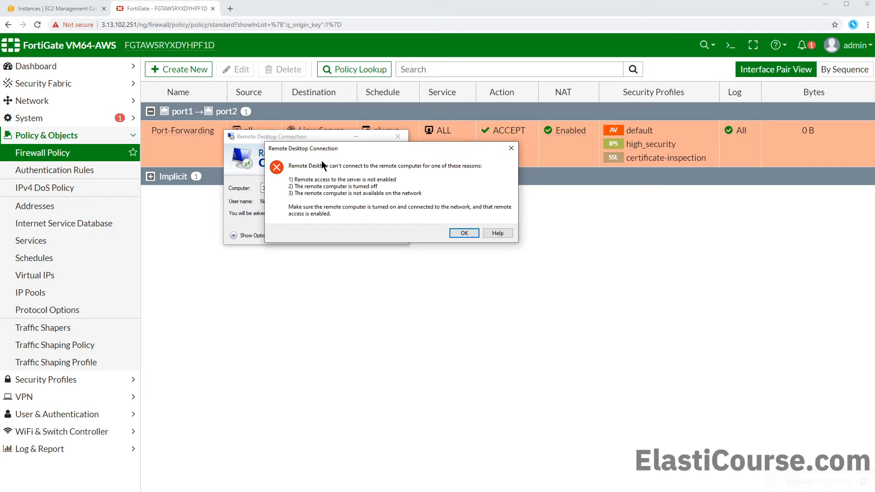
Switch to the EC2 console and examine the inbound security group rules of the Fortigate instance
click(75, 13)
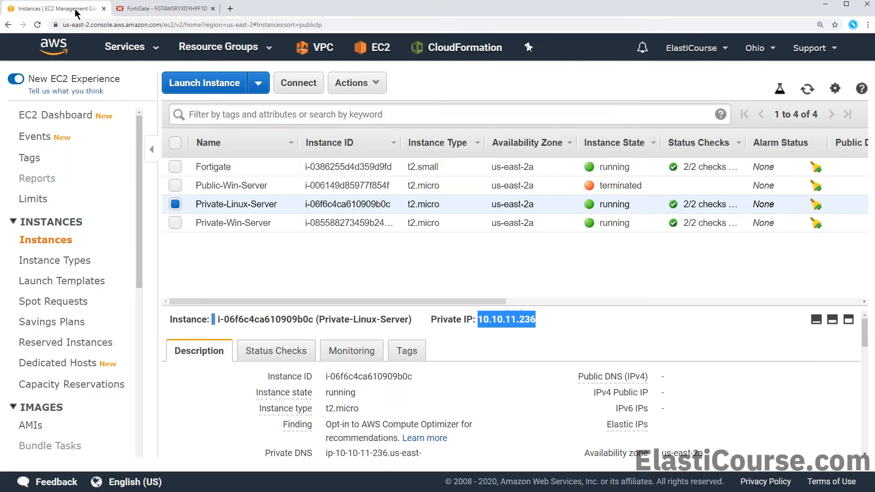
click(217, 167)
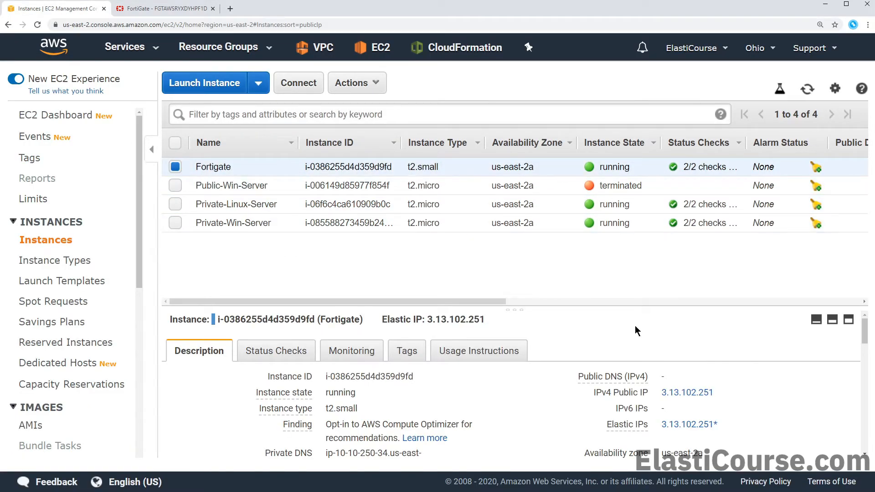
scroll(692, 381, down, 1)
scroll(692, 381, down, 2)
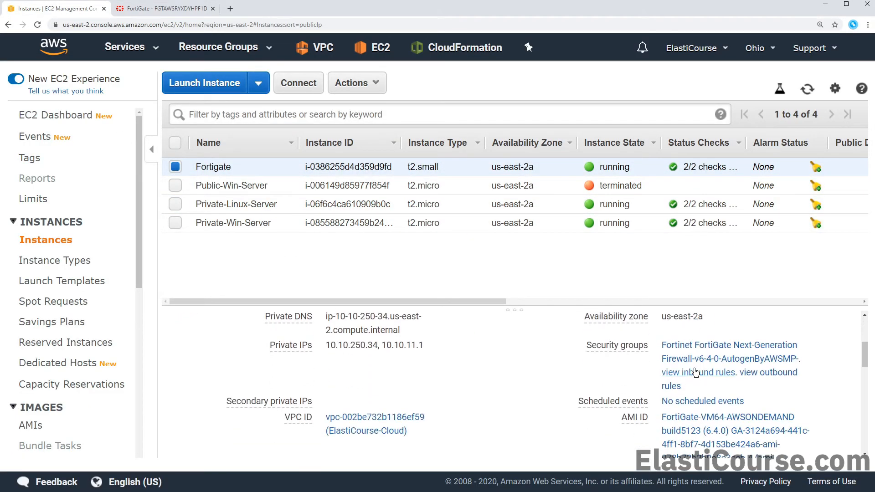
click(693, 372)
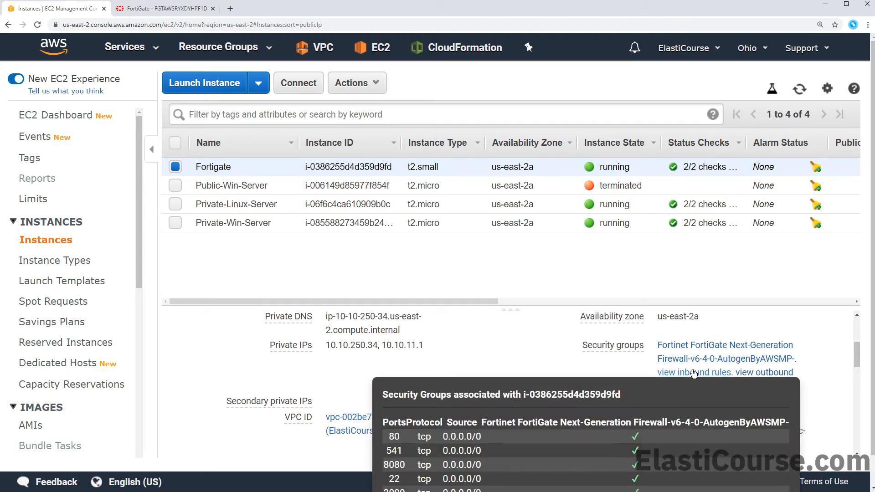
scroll(632, 442, down, 1)
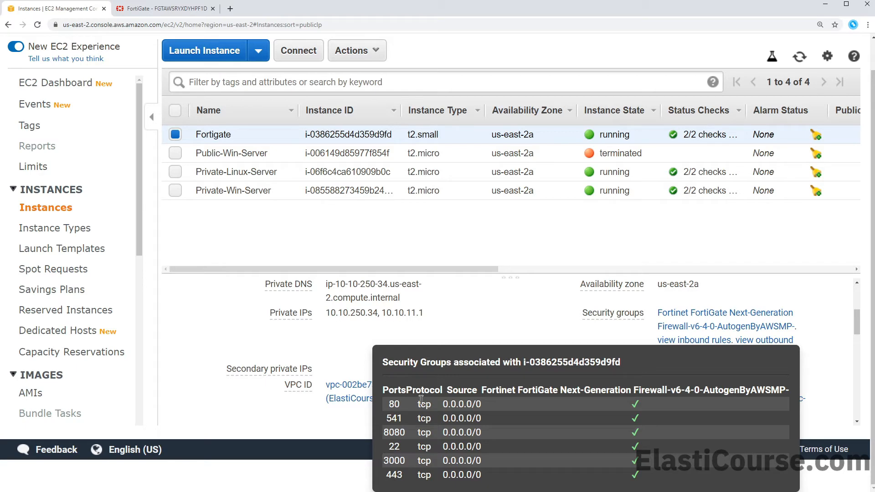
Open the security group attached to the Fortigate instance and start editing its inbound rules
click(704, 334)
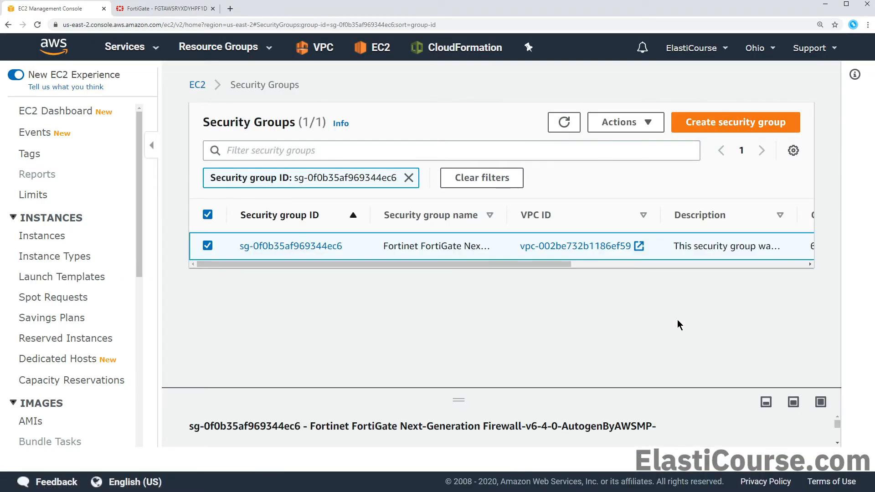
click(288, 246)
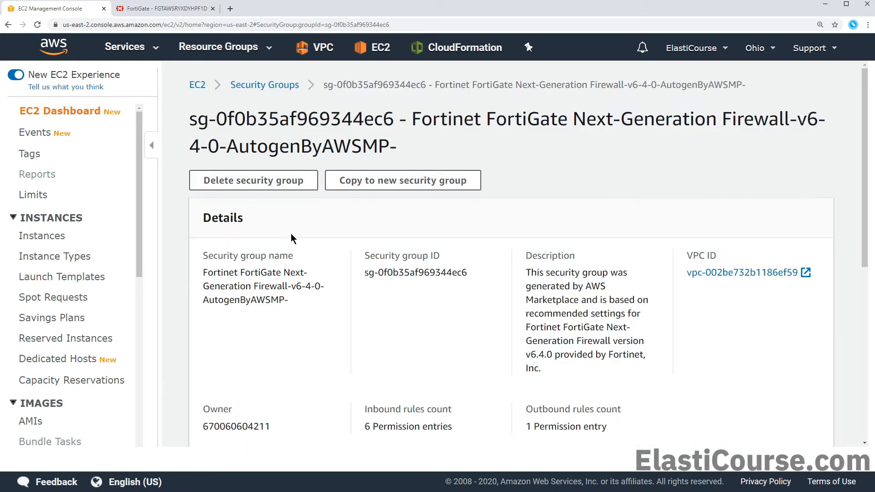
scroll(668, 252, down, 3)
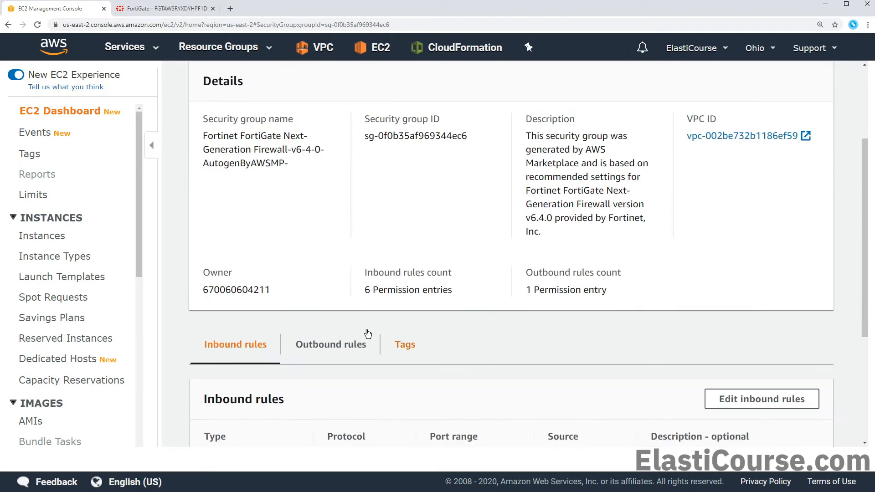
click(754, 398)
scroll(527, 390, down, 4)
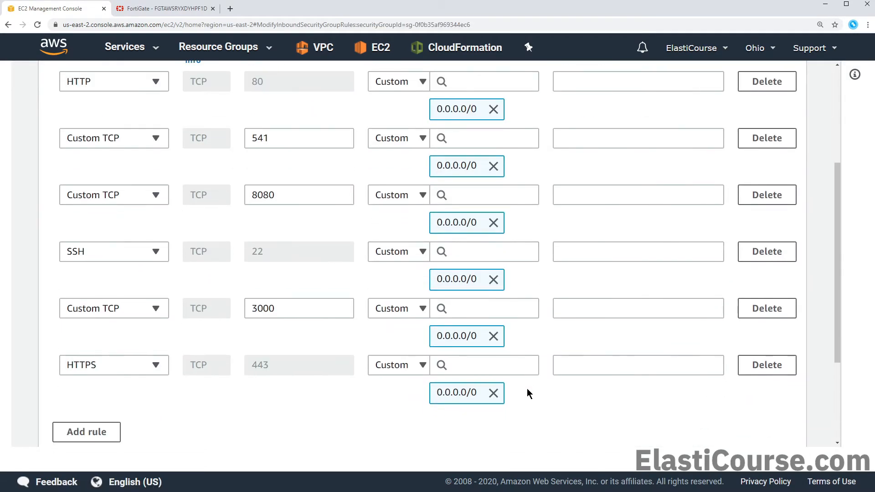
Add two Custom TCP inbound rules, one for port 40000 and one for port 50000
click(90, 432)
scroll(122, 394, down, 2)
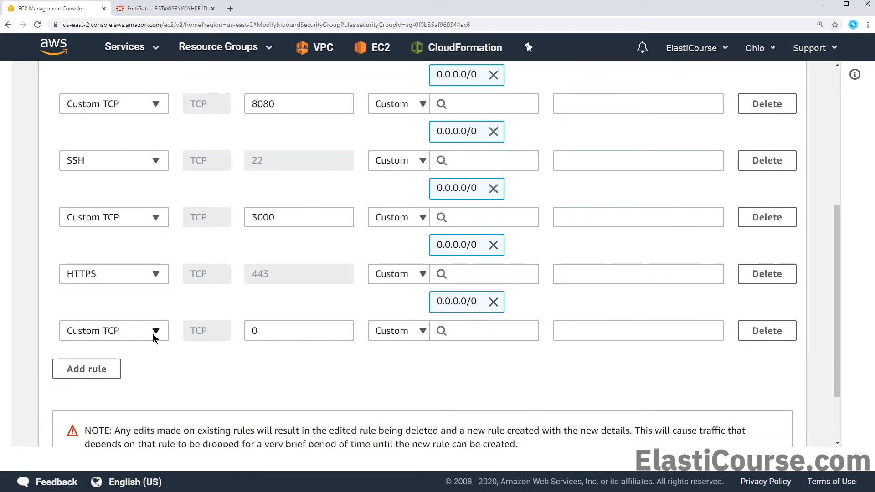
double_click(282, 329)
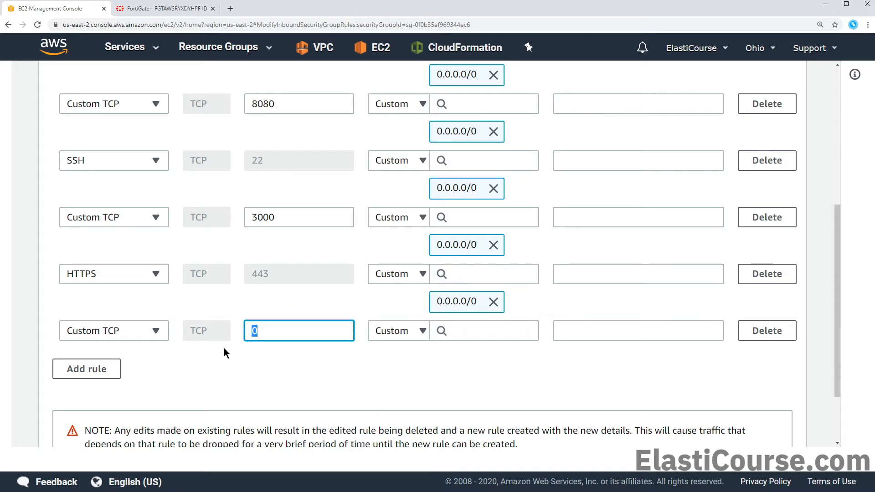
text(40000)
click(111, 367)
double_click(273, 359)
text(500)
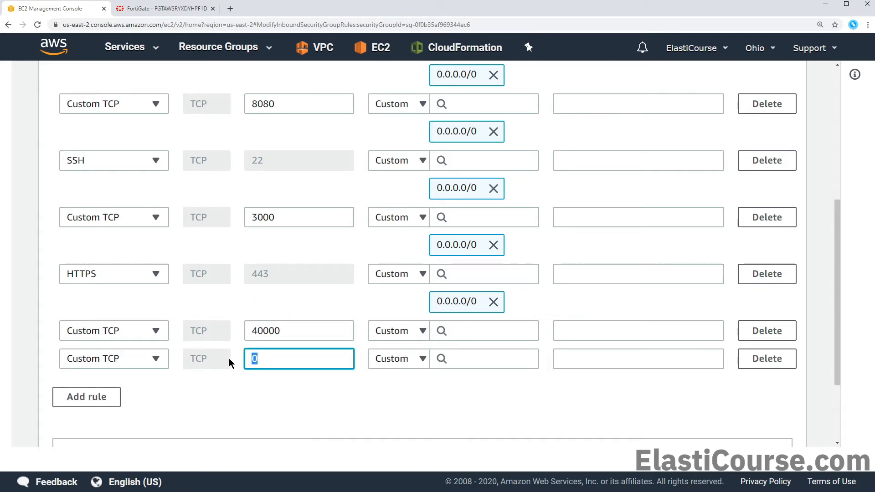
text(00)
Set the source of the port 40000 and 50000 rules to 0.0.0.0/0 and save the inbound rules
click(485, 330)
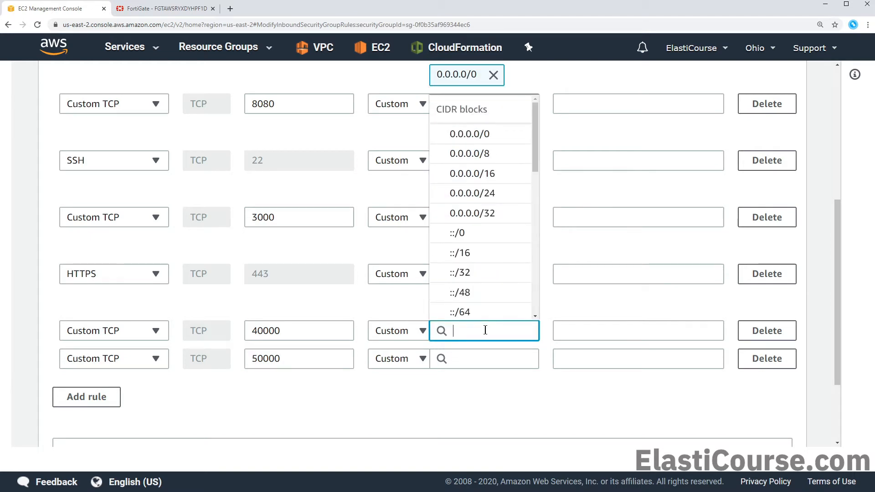
click(482, 134)
click(477, 387)
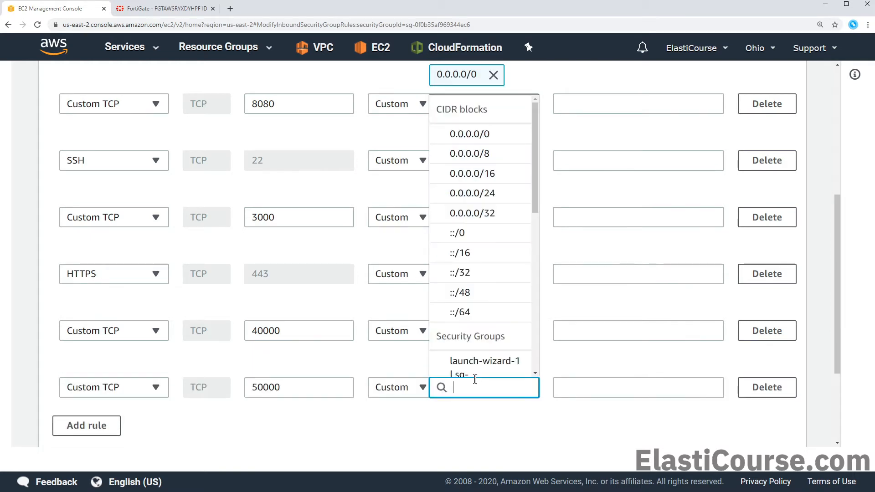
click(469, 135)
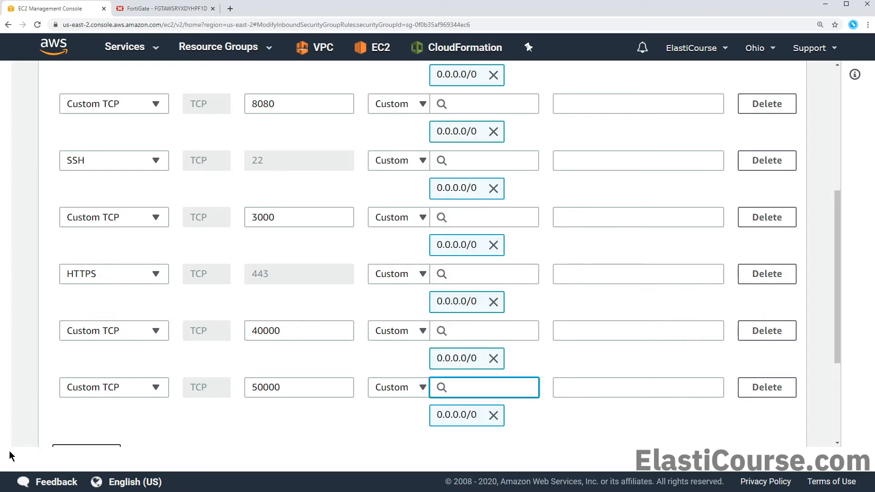
scroll(75, 374, down, 2)
scroll(76, 374, down, 1)
scroll(775, 382, down, 3)
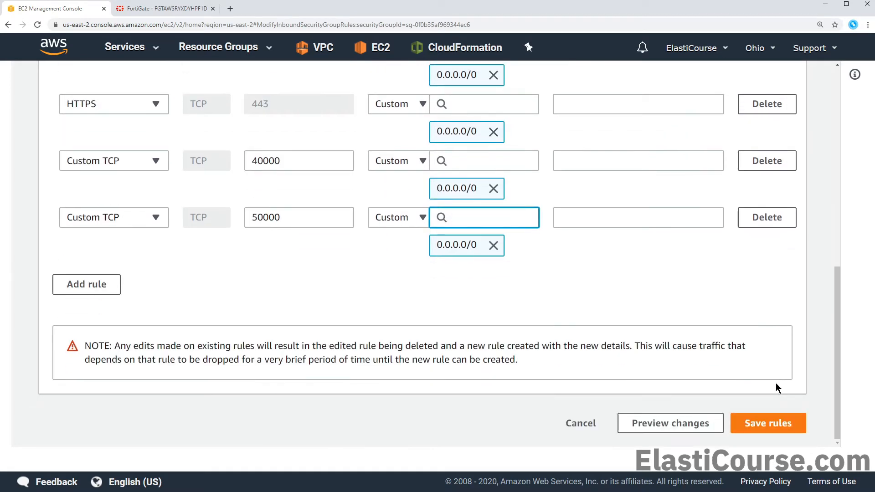
click(770, 424)
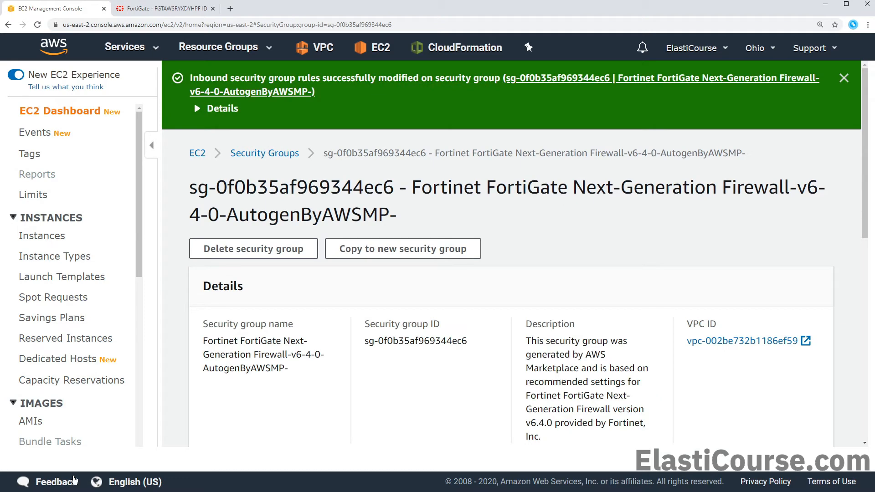
Retry the Remote Desktop connection to 3.13.102.251:40000, signing in as Administrator with the account password and accepting the certificate warning
key(alt+Tab)
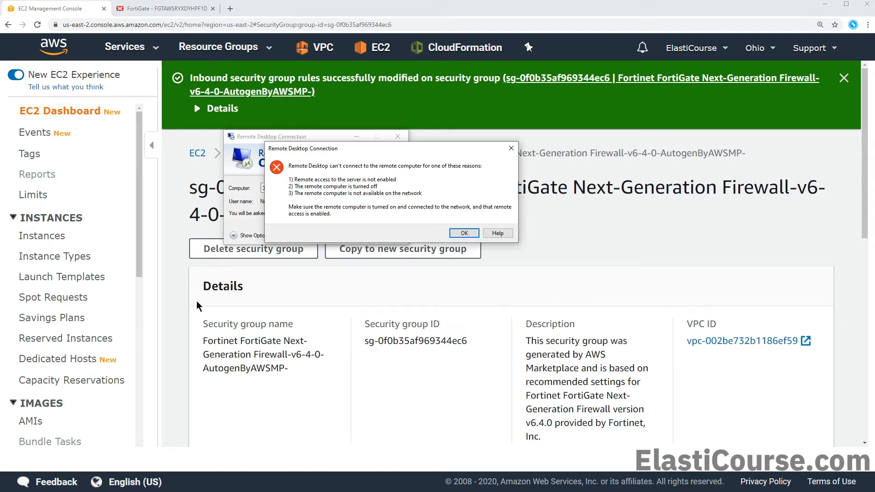
click(470, 232)
click(346, 235)
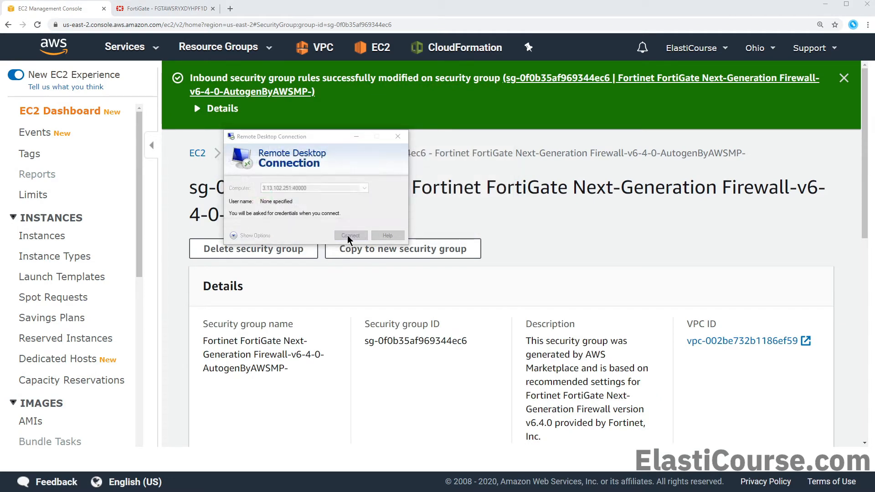
text(Administrator)
key(Tab)
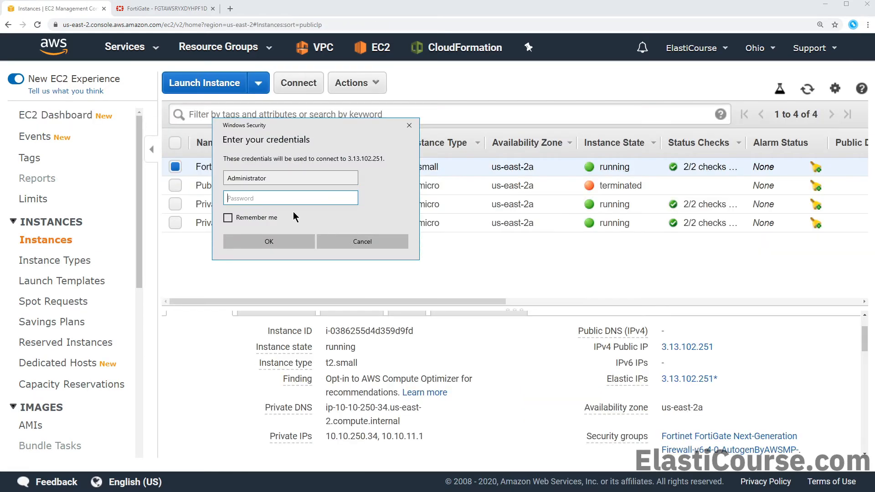
key(ctrl+v)
click(280, 239)
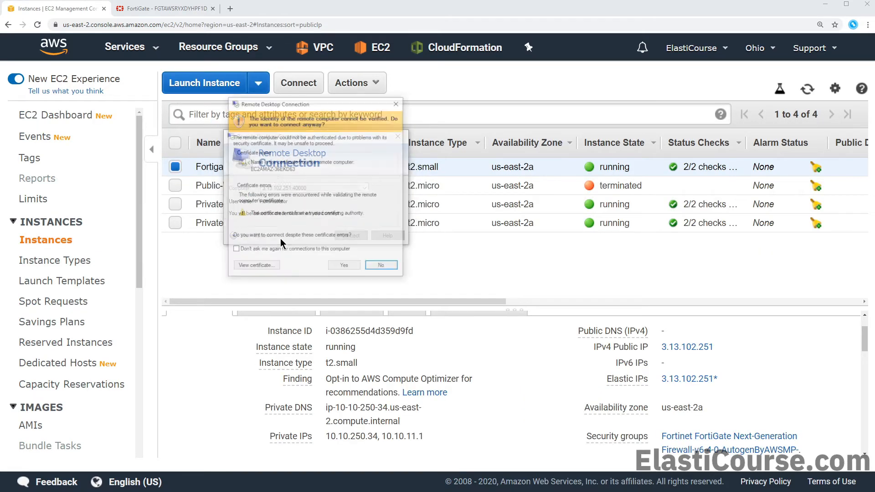
click(356, 266)
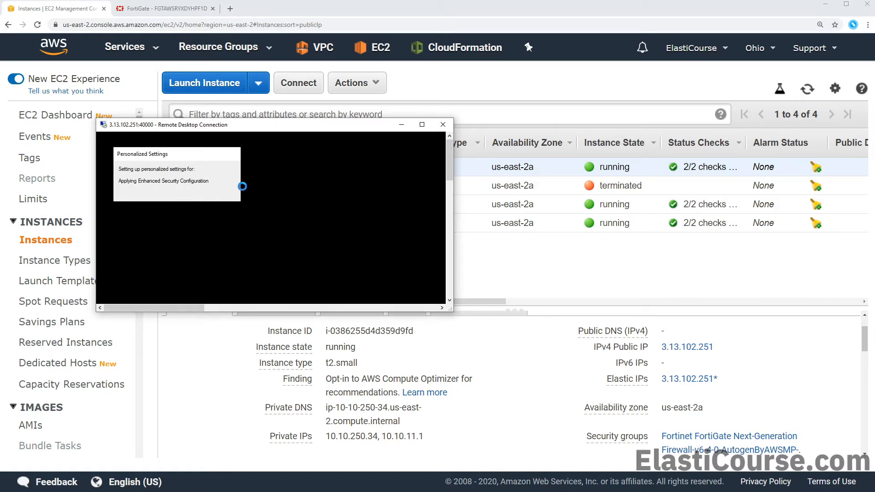
Check the Private-Win-Server instance's private IP in EC2, then return to the Remote Desktop session and enlarge its window
click(553, 259)
click(274, 222)
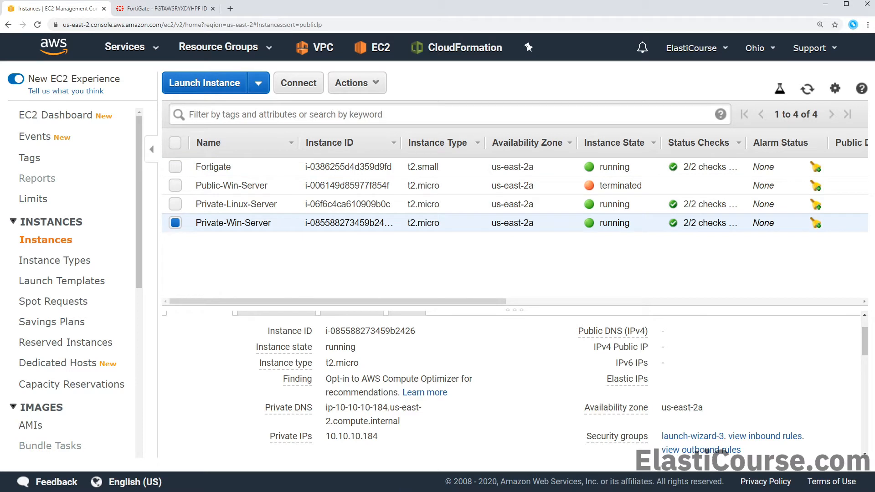
key(alt+Tab)
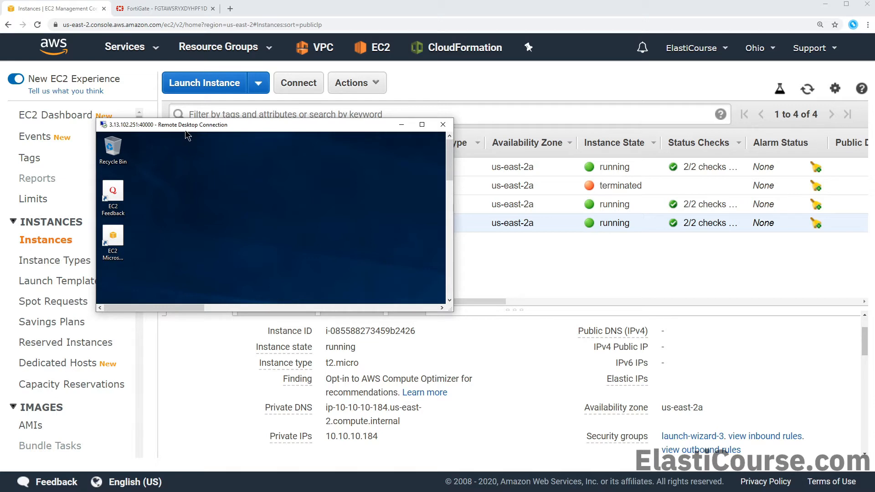
drag(453, 311, 639, 403)
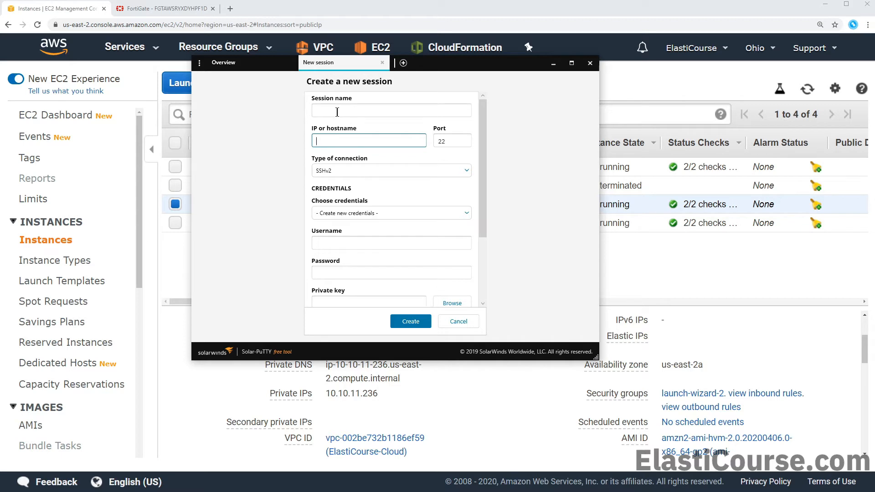
click(337, 112)
text(LinuxPortFowarding)
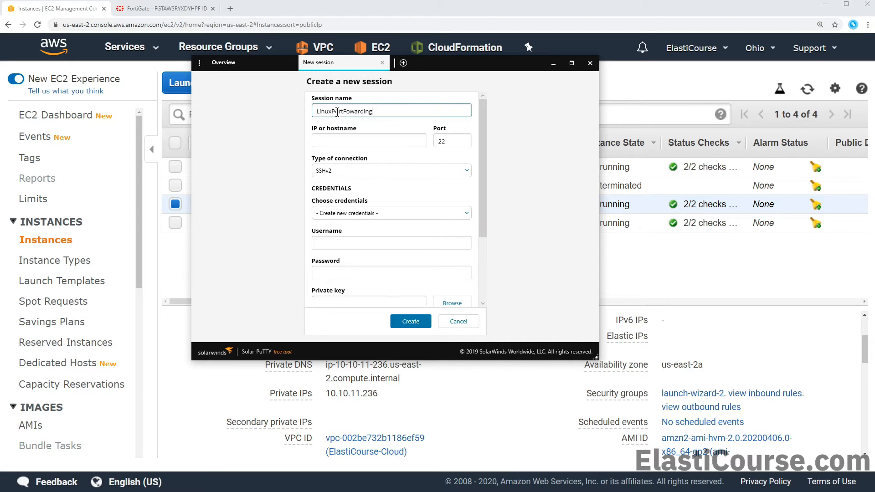
click(361, 139)
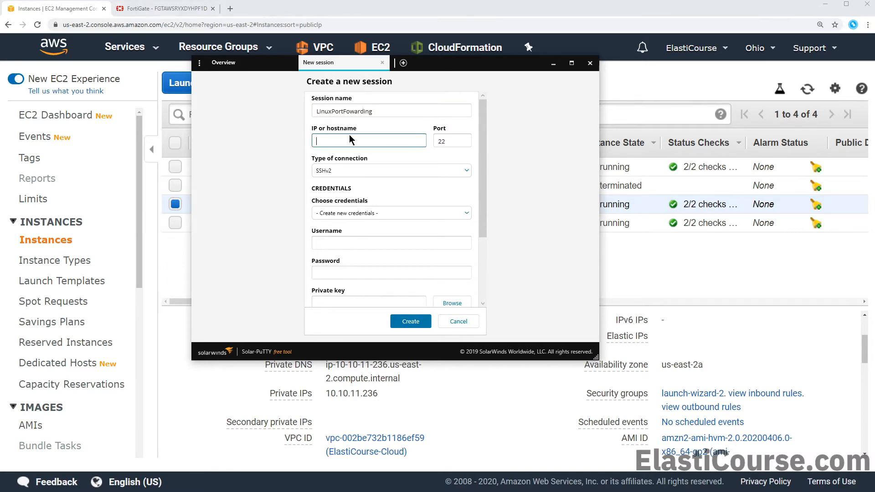
click(137, 10)
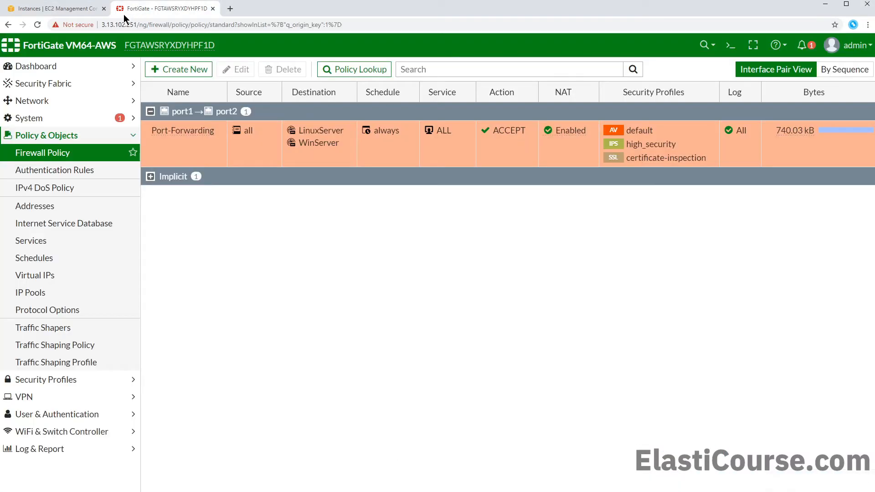
key(alt+Tab)
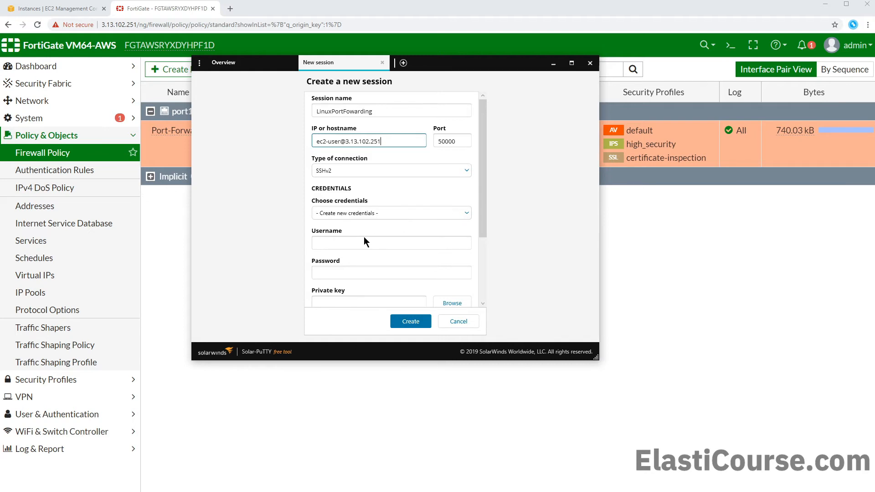
Choose the private key file for the session's credentials, create the session, and connect to the Linux server
scroll(351, 296, down, 1)
scroll(351, 301, down, 2)
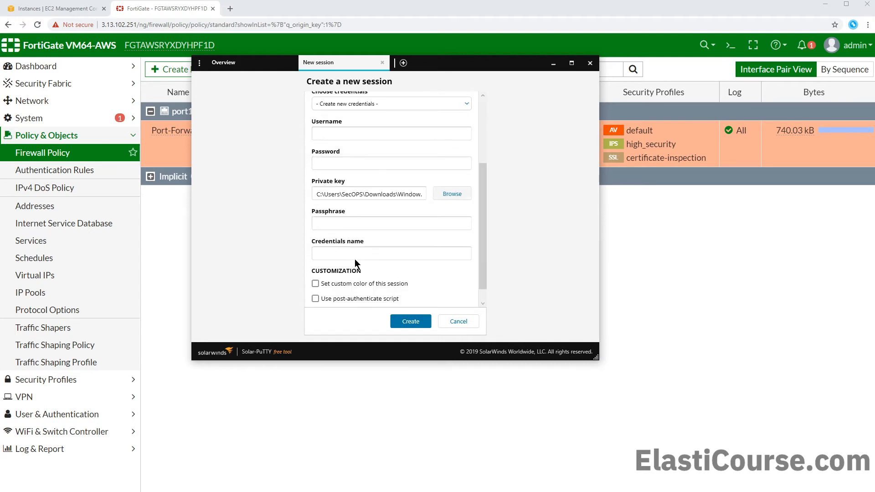
click(411, 321)
click(382, 272)
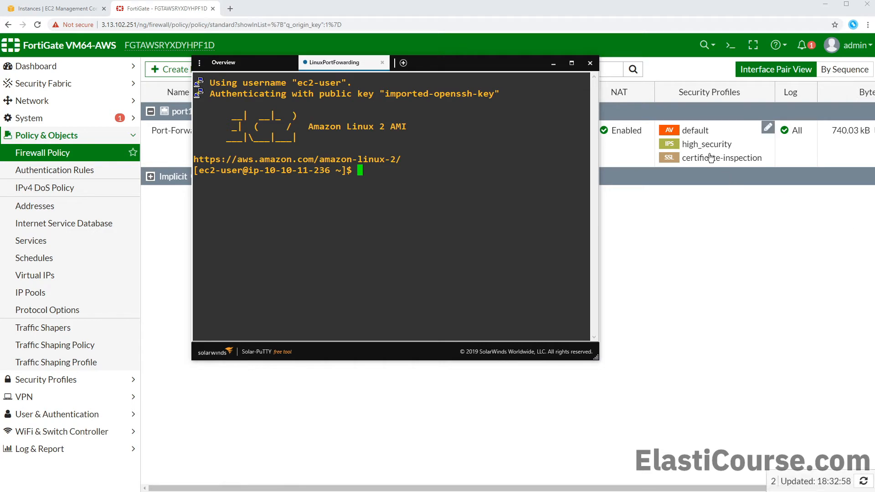
Open the web-access SSL-VPN portal in FortiGate for editing and set its portal message to ElastiCourse-JumpBox
mouse_move(702, 161)
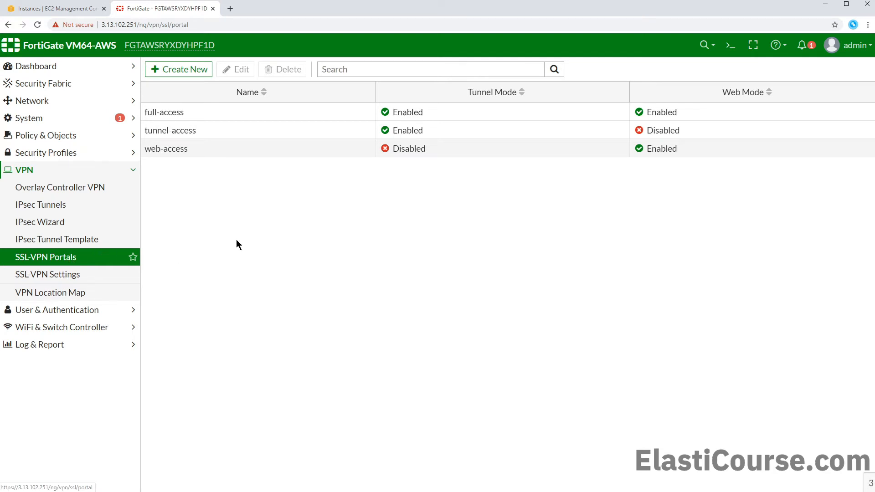
click(506, 94)
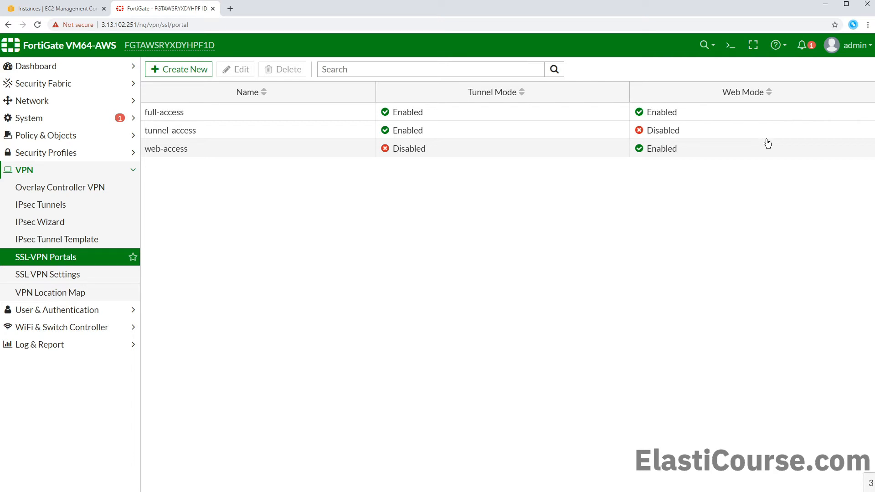
double_click(182, 152)
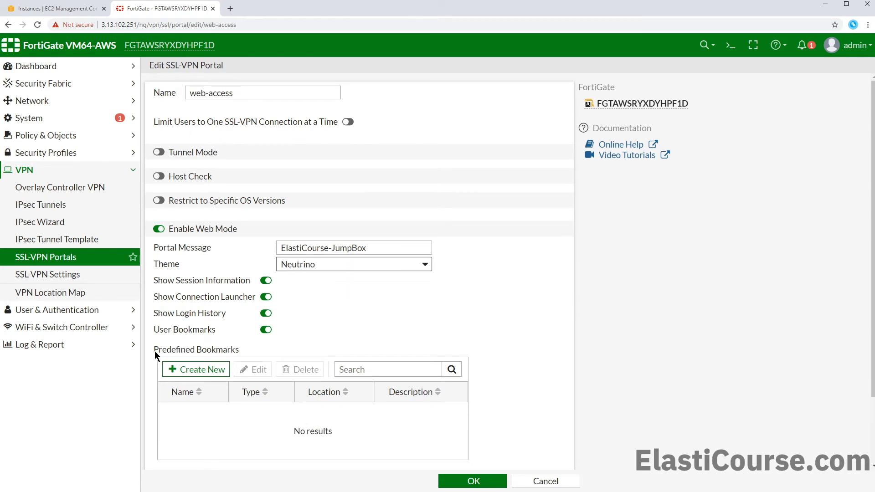
Add a predefined RDP bookmark named Win-Server with host 10.10.10.184, port 3389, and TLS encryption security
click(223, 376)
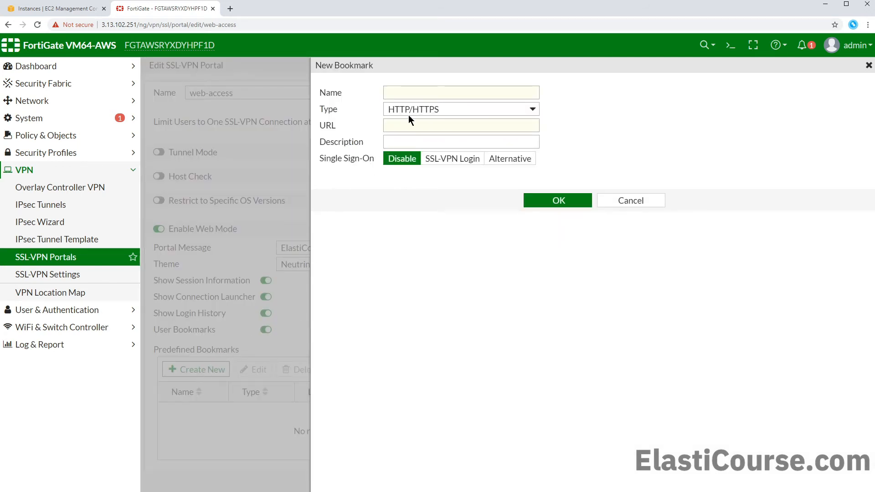
click(435, 108)
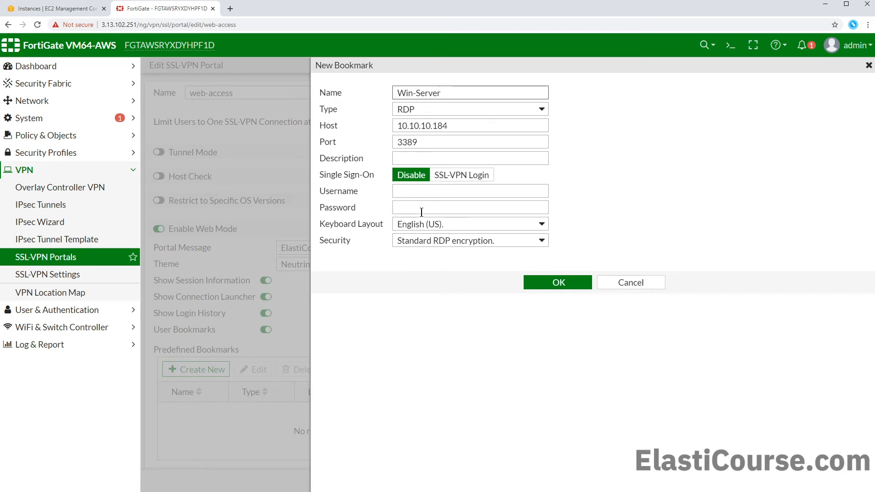
click(464, 242)
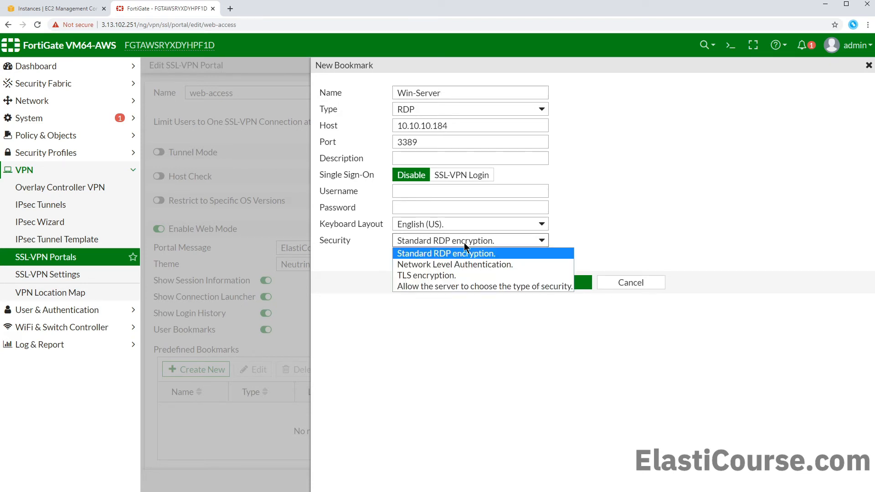
click(459, 275)
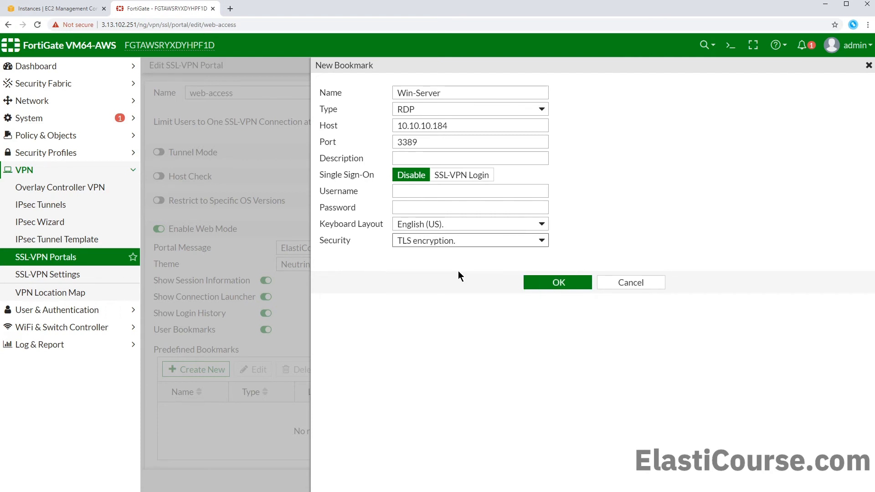
click(528, 284)
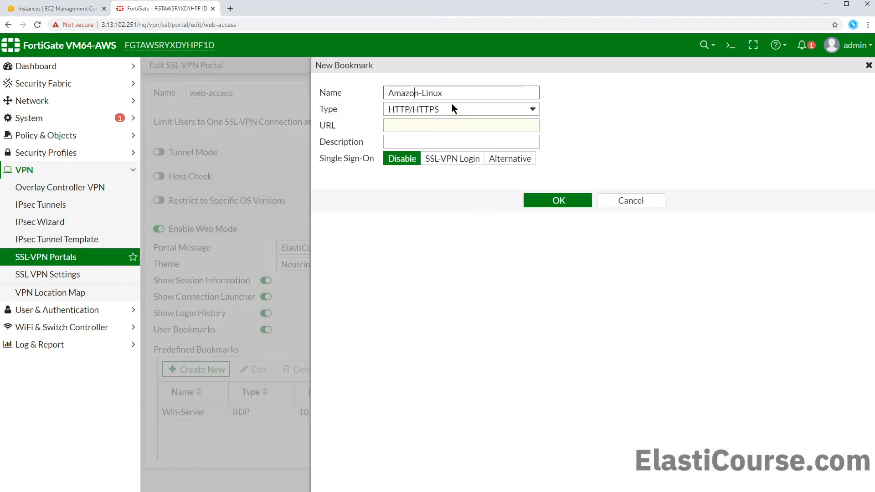
click(532, 113)
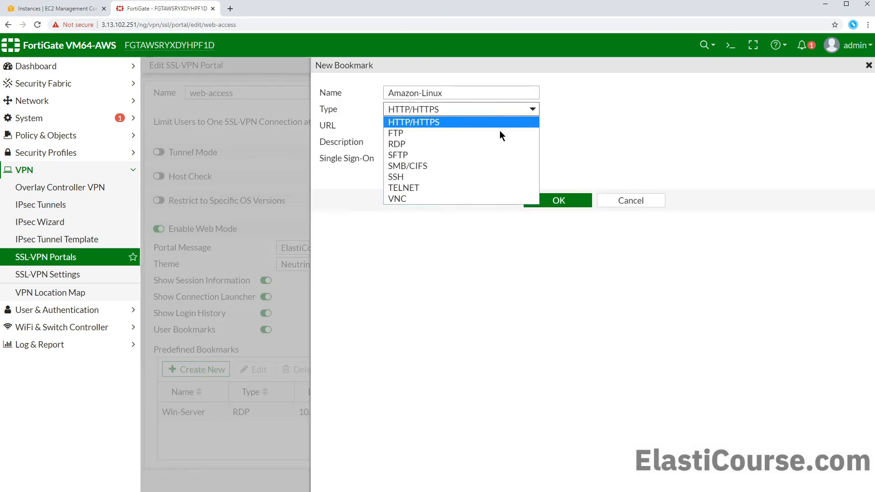
click(410, 177)
text(ec2-user@)
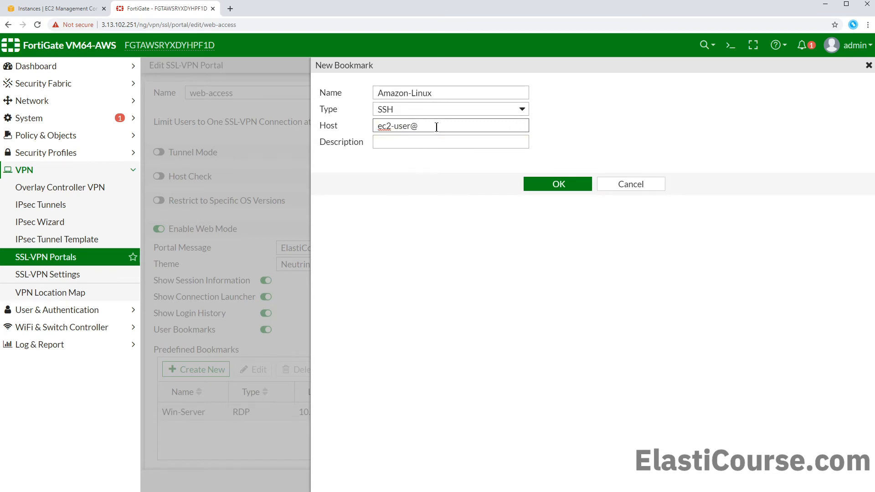
text(10.10.11.236)
click(542, 184)
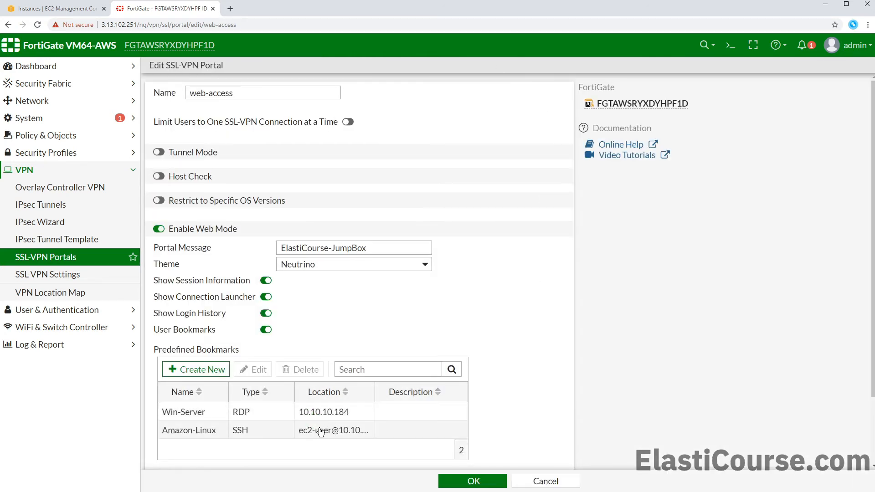
Disable the FortiClient download option for the web-access portal and save the portal
scroll(319, 417, down, 2)
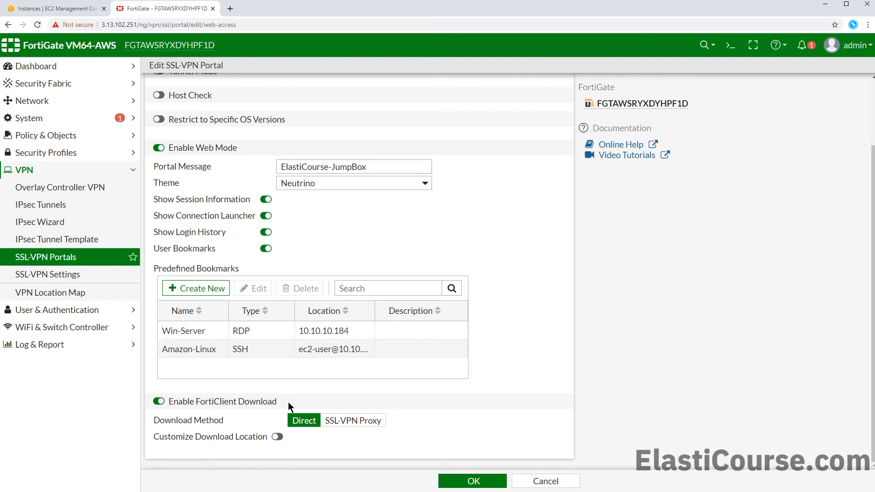
click(167, 402)
click(488, 485)
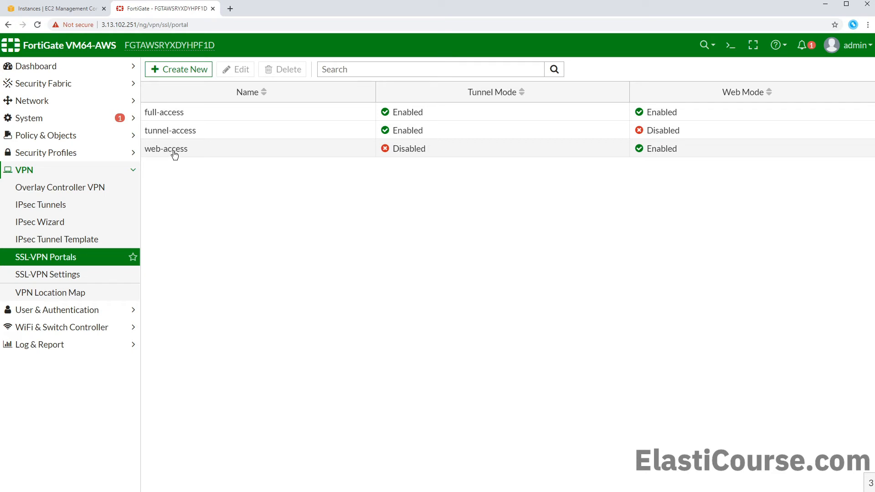
In the SSL-VPN settings, set the listening interface to port1 and the listening port to 4343
click(53, 280)
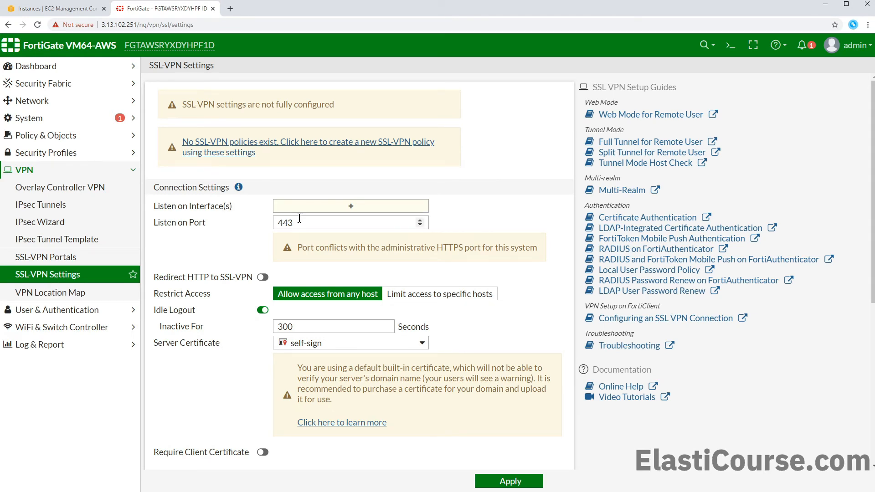
click(318, 208)
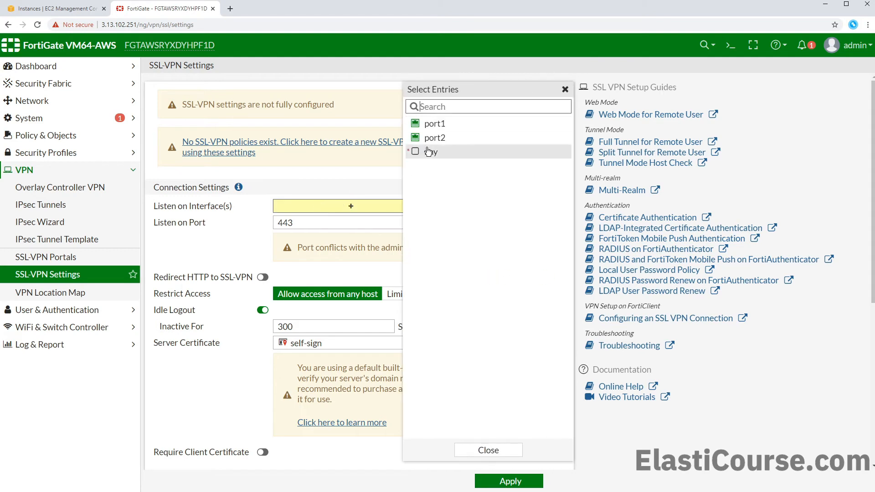
click(445, 125)
click(298, 234)
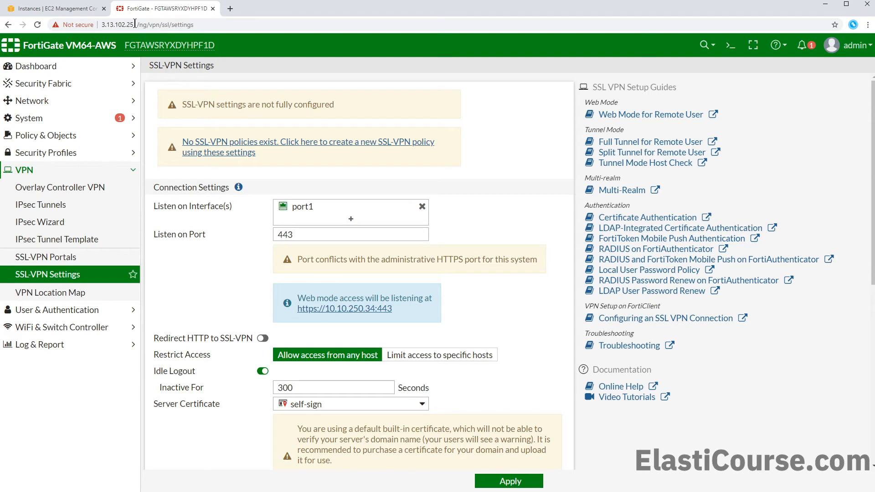
click(281, 234)
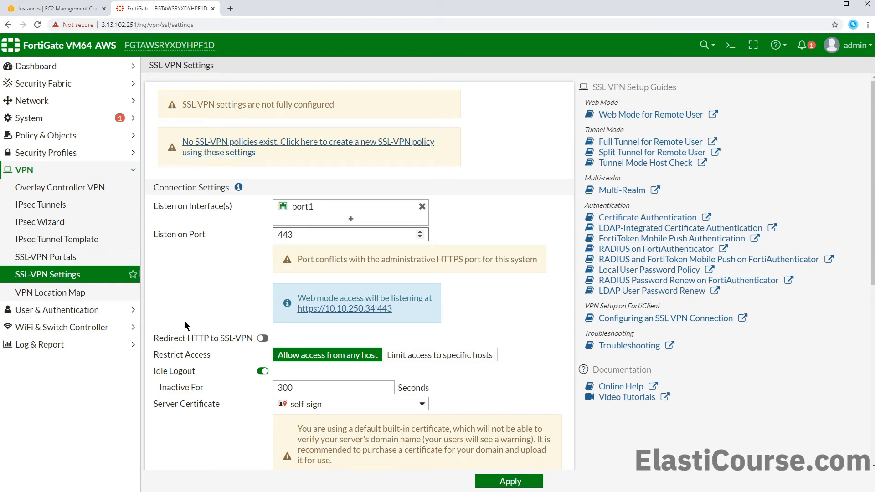
text(3)
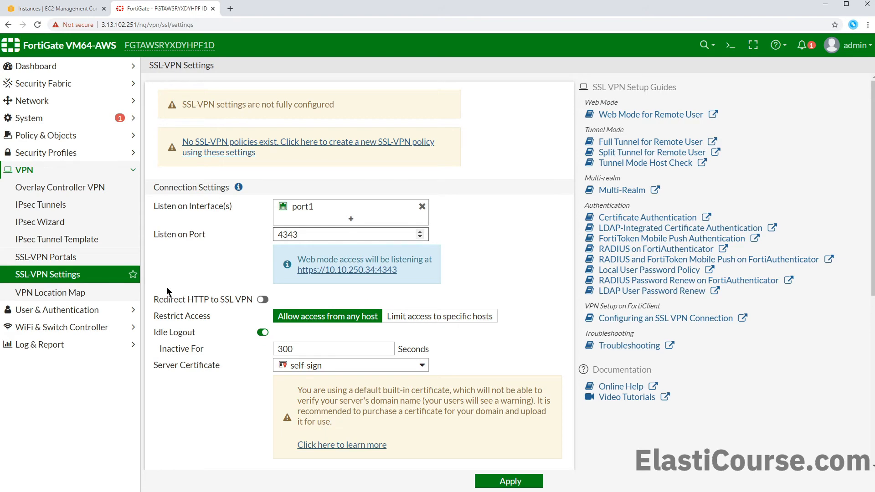
click(190, 266)
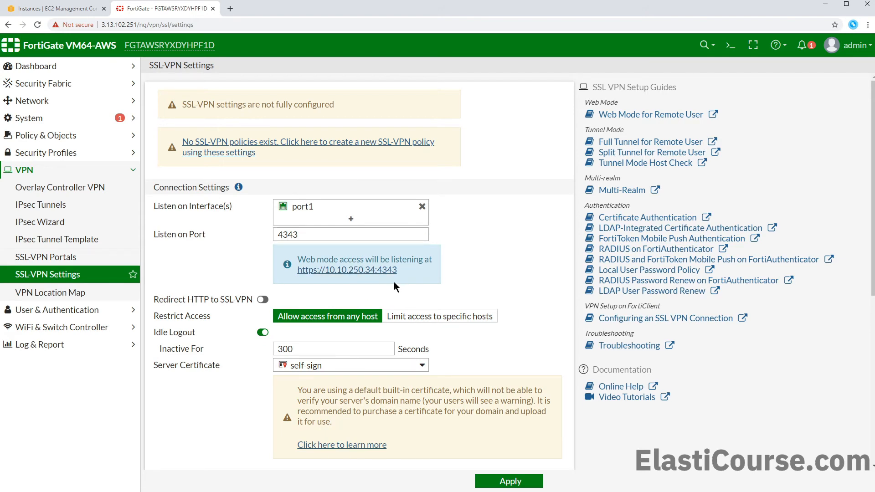
Map All Other Users/Groups to the web-access portal and apply the SSL-VPN settings
scroll(370, 286, down, 5)
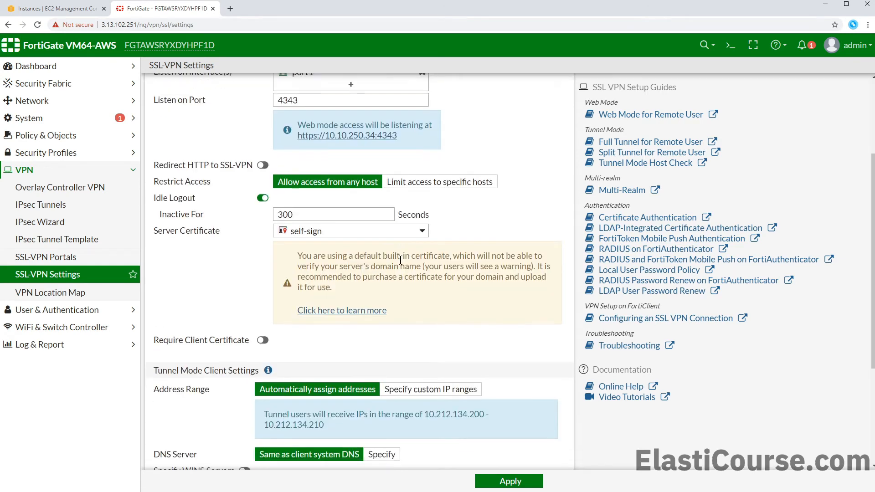
scroll(398, 263, down, 2)
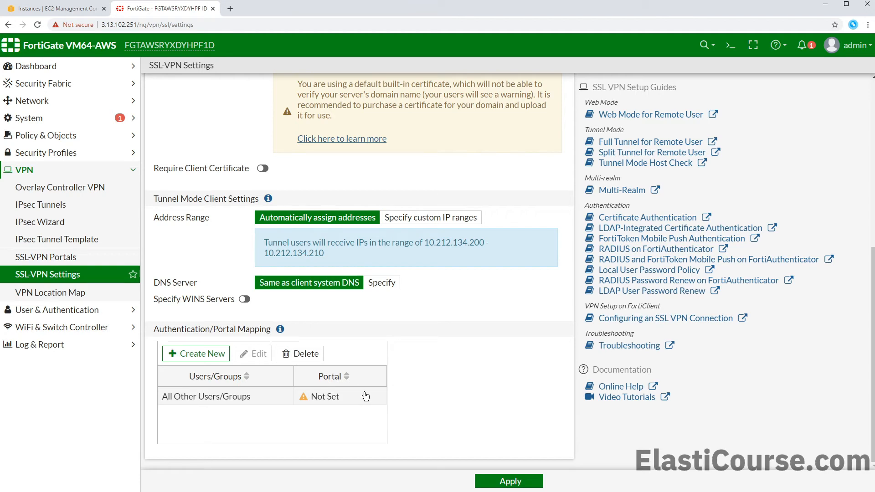
right_click(323, 405)
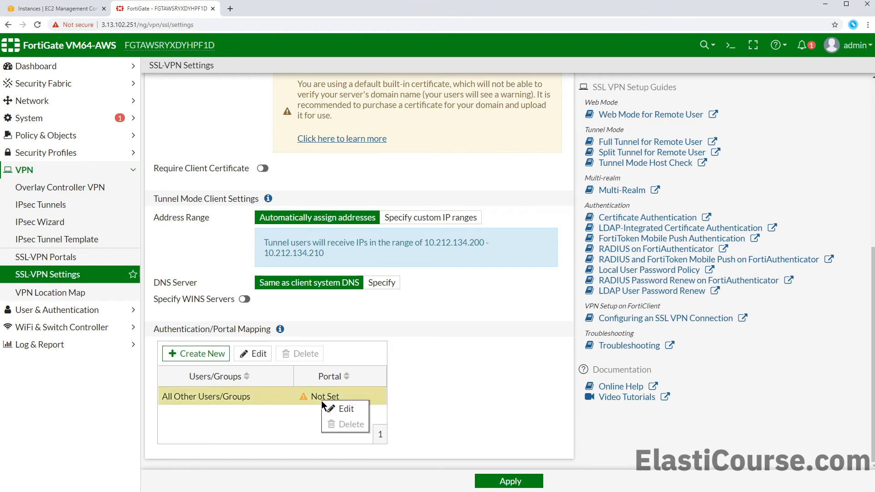
click(335, 405)
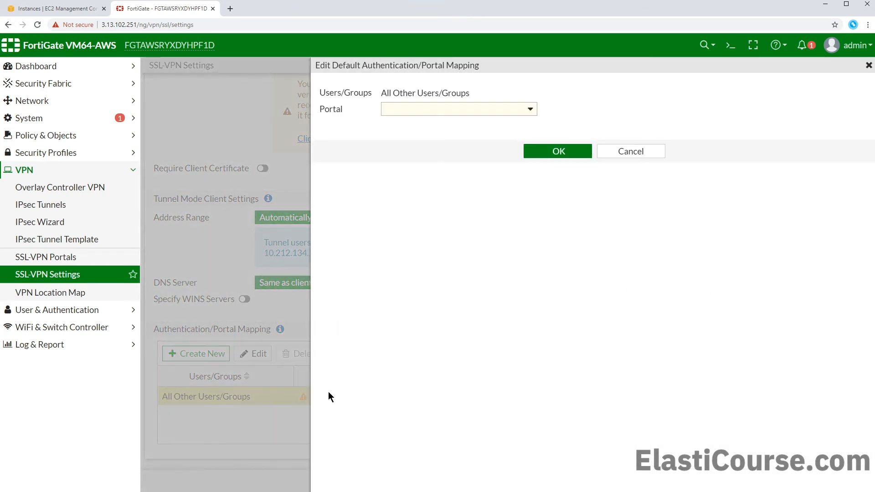
click(435, 115)
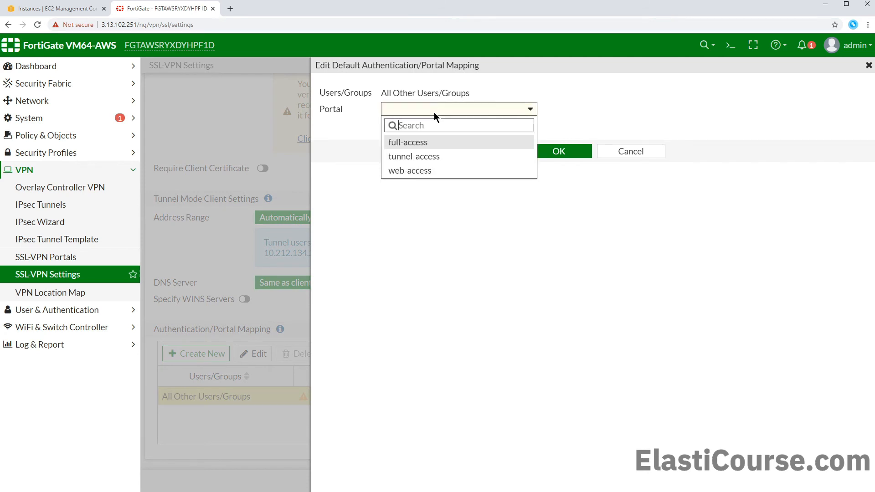
click(407, 171)
click(576, 154)
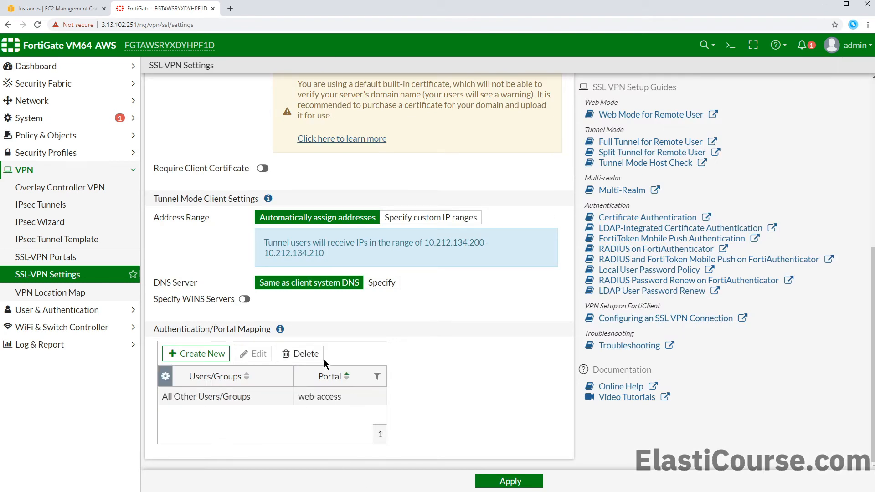
click(510, 481)
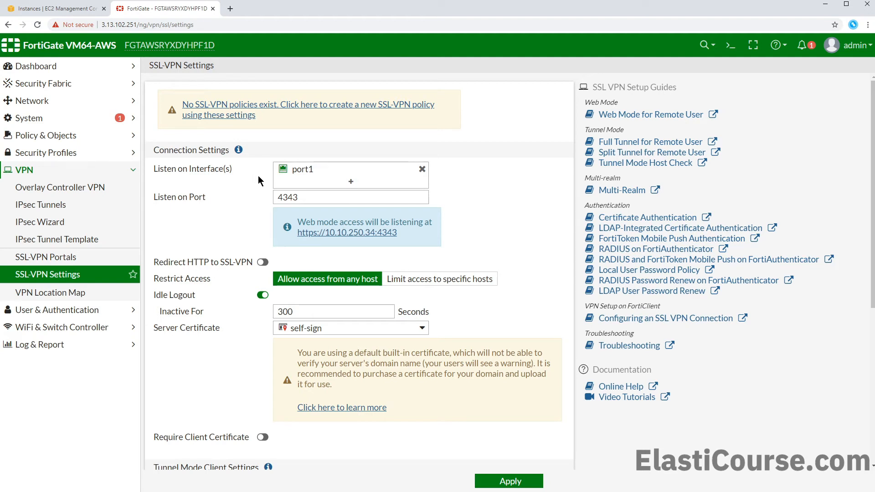
Create a local user named testuser, entering the account password and leaving the contact info and two-factor authentication unset
click(120, 310)
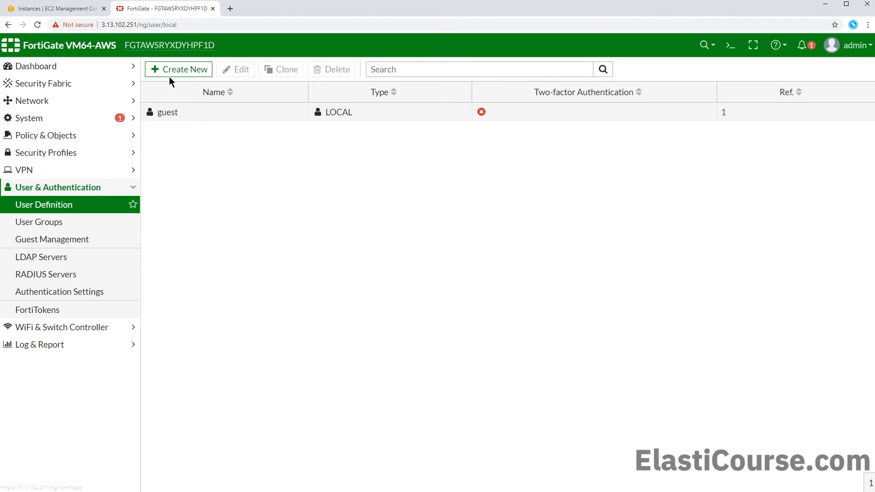
click(182, 70)
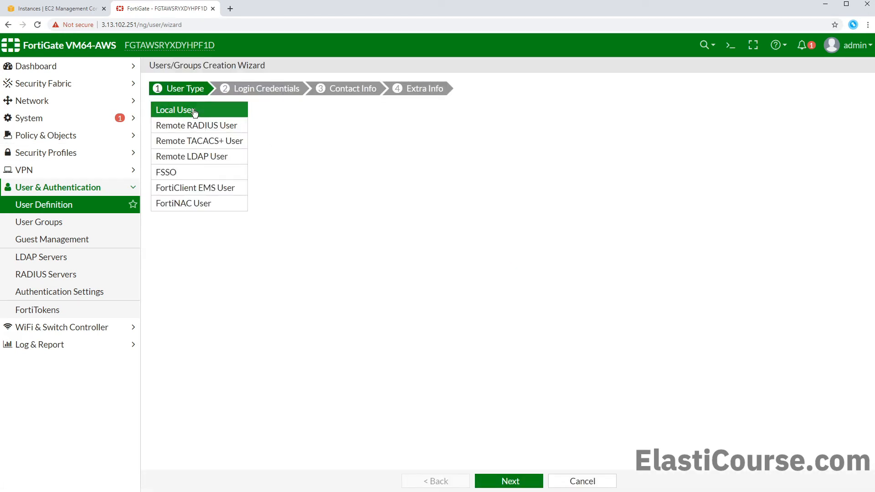
click(514, 482)
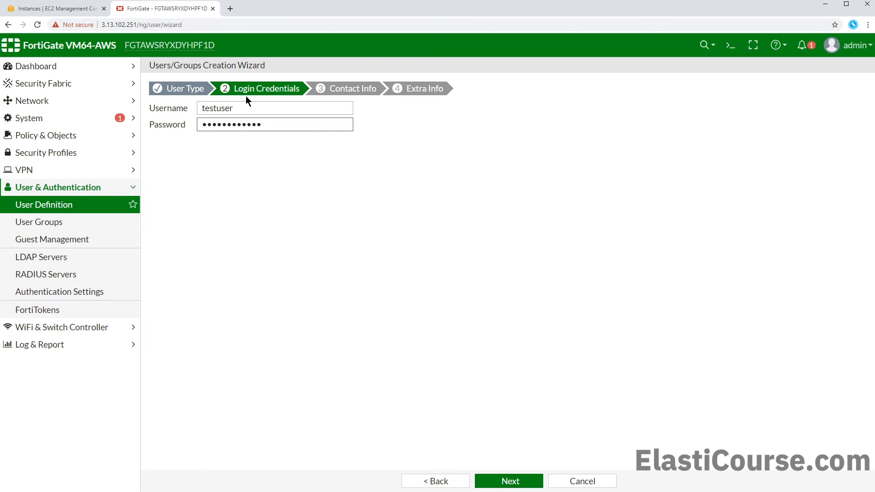
click(515, 481)
click(530, 480)
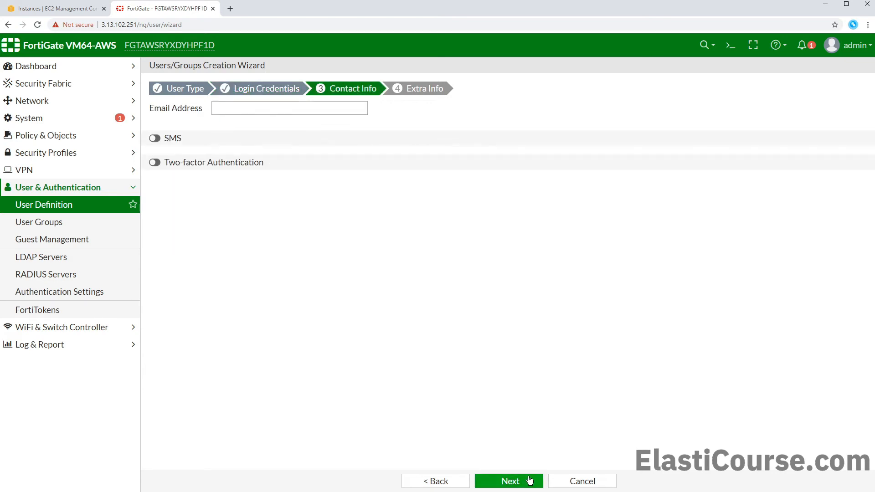
click(529, 479)
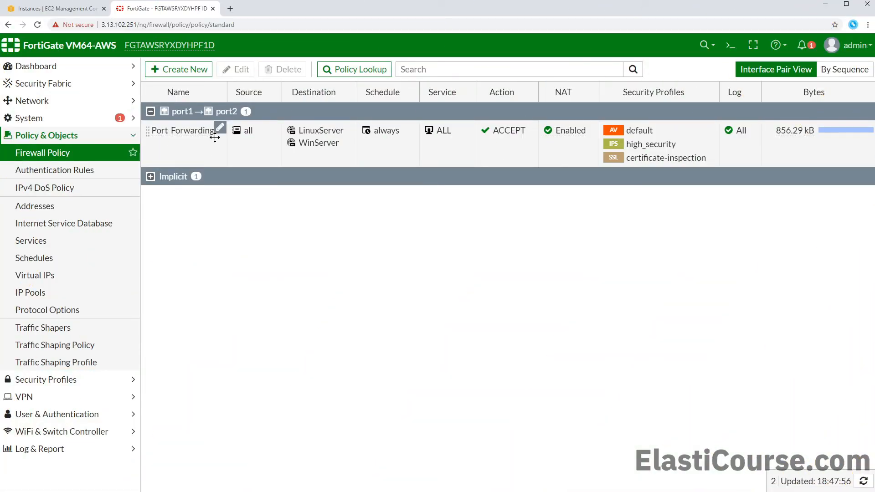
Start a new firewall policy named SSL-VPN with incoming SSL-VPN tunnel interface (ssl.root) and outgoing interface port2
click(204, 72)
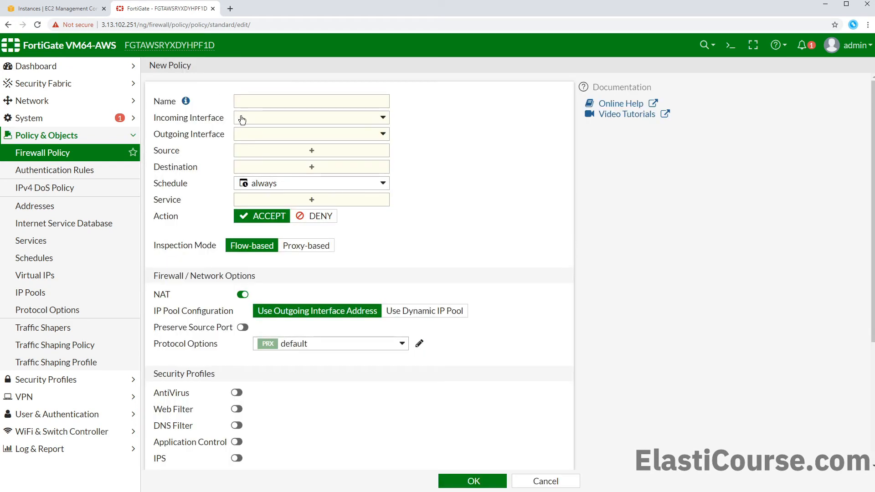
click(241, 119)
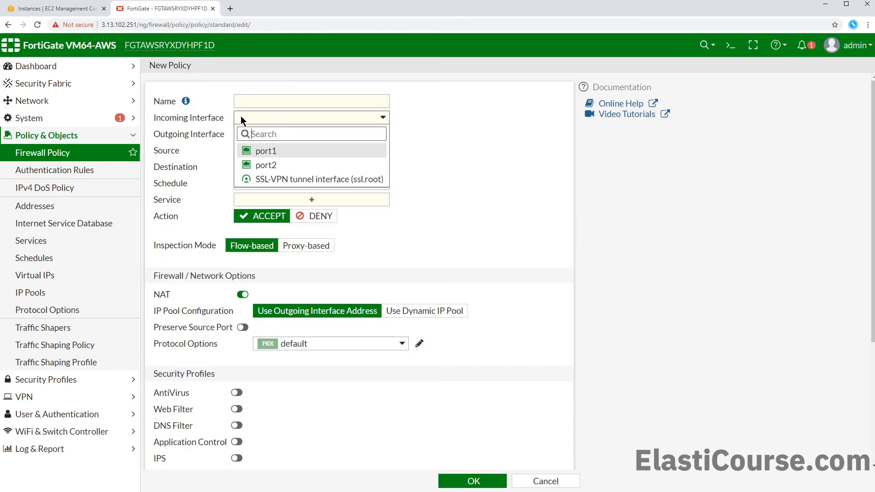
mouse_move(296, 182)
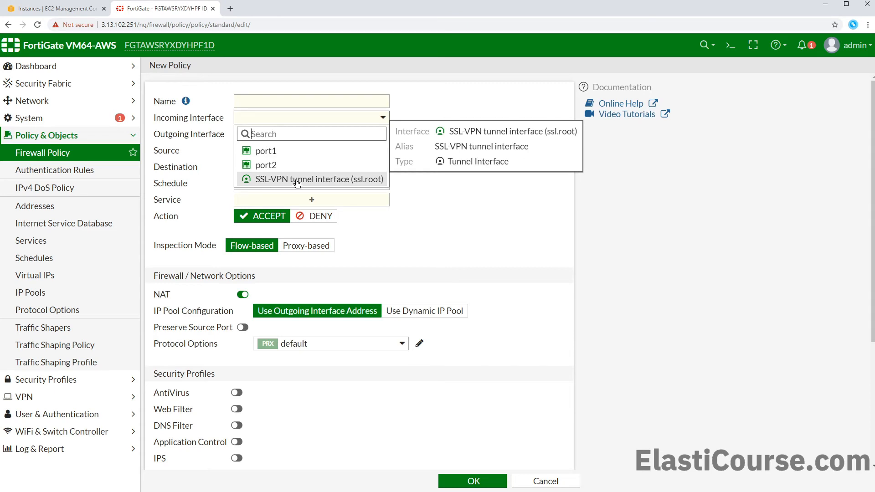
click(360, 180)
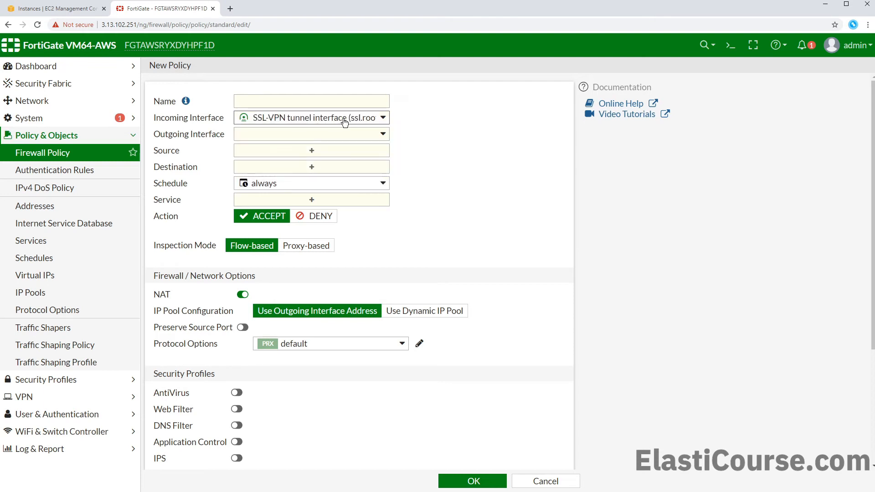
click(328, 102)
text(SSL-VPN)
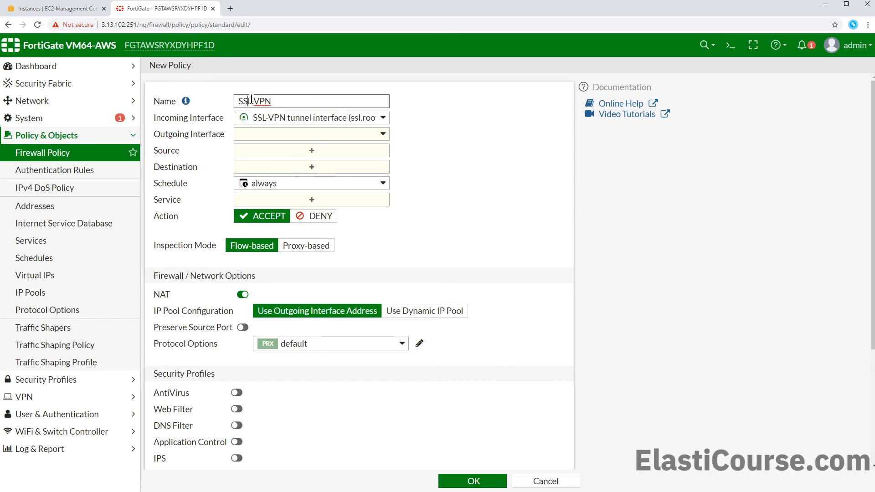
click(296, 136)
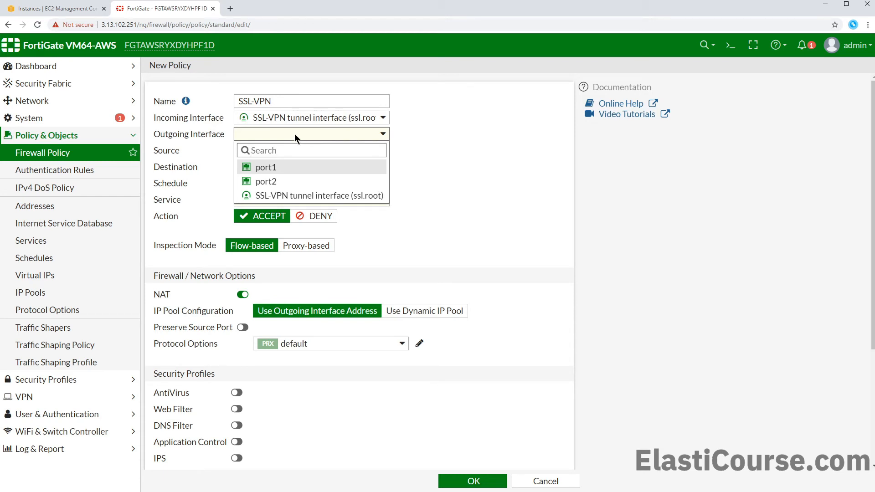
click(278, 182)
Set the policy's source to the address all and the user testuser
click(275, 151)
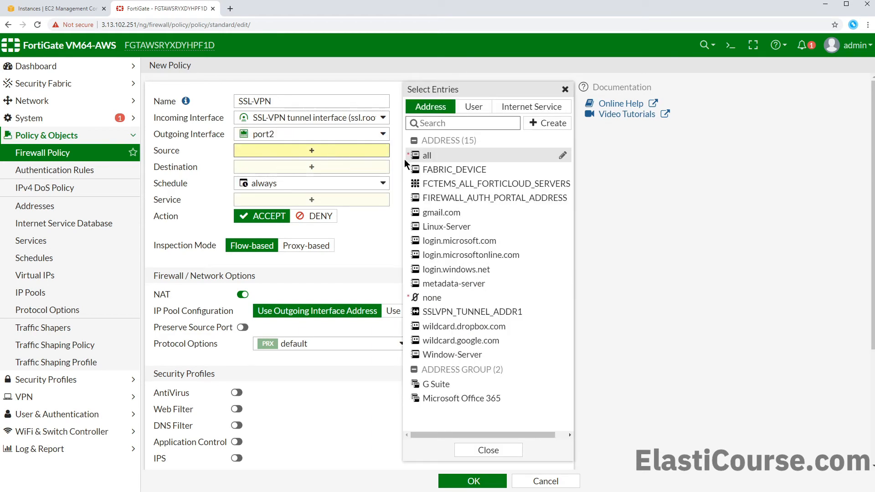
click(441, 155)
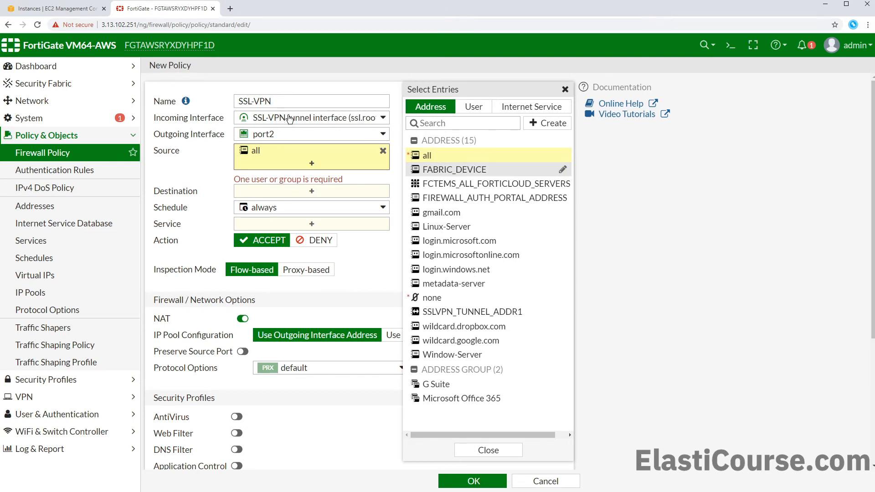
click(481, 109)
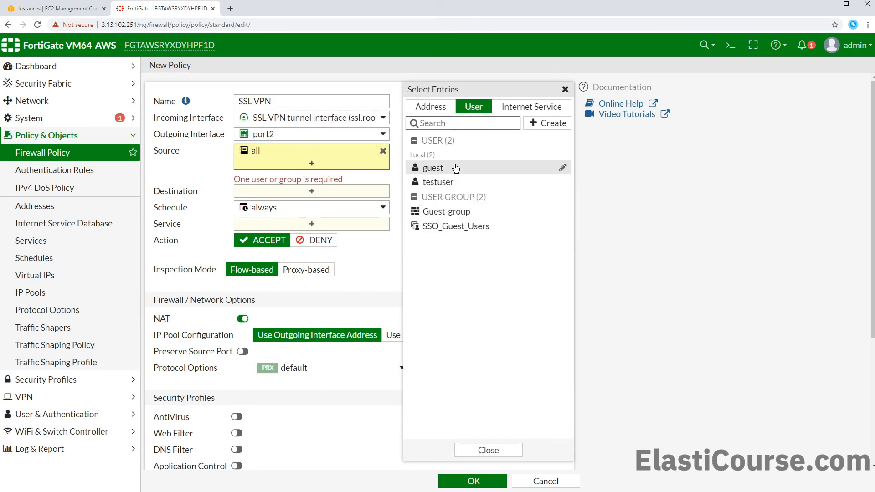
click(450, 182)
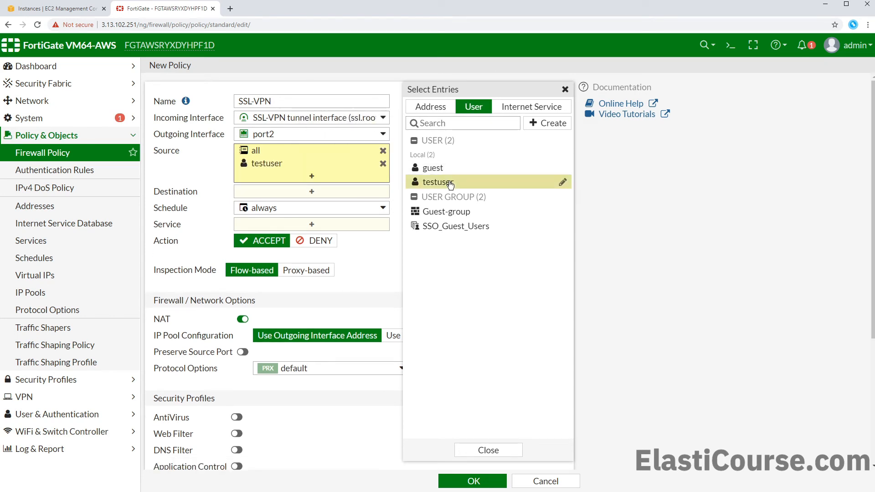
Add the Linux-Server and Window-Server addresses as the policy's destinations
click(324, 191)
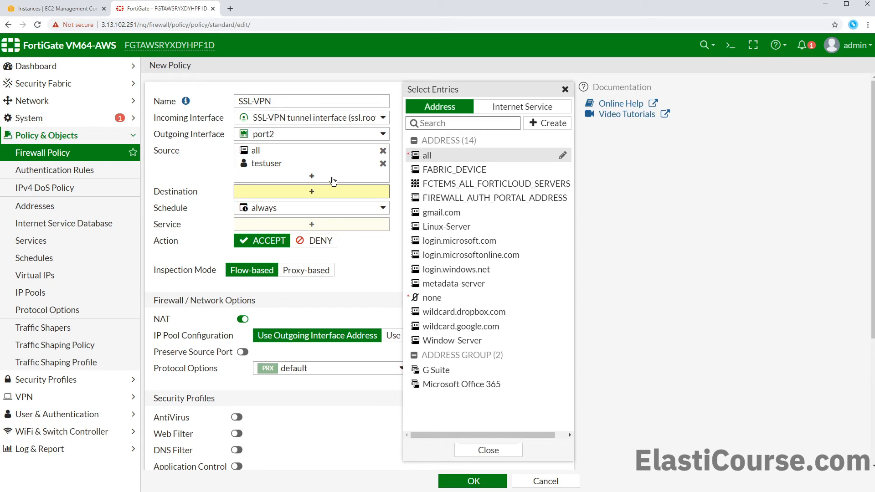
click(451, 227)
click(454, 341)
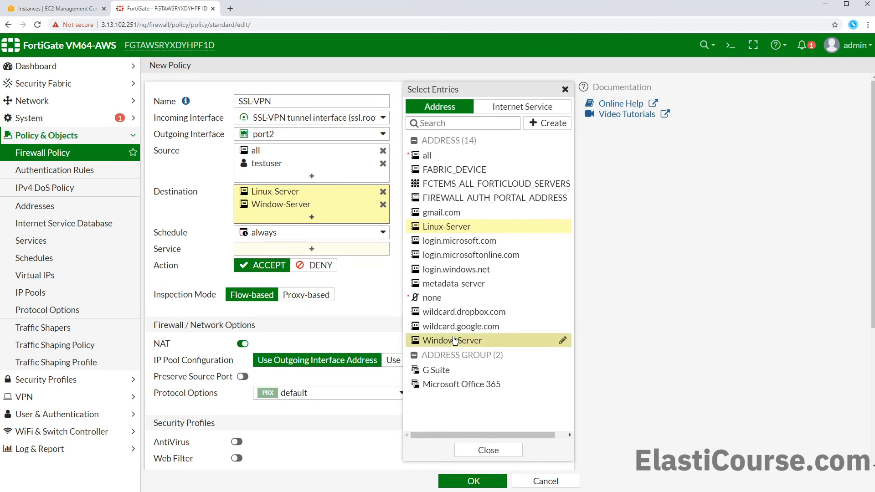
Allow the RDP and SSH services in the SSL-VPN policy
click(290, 250)
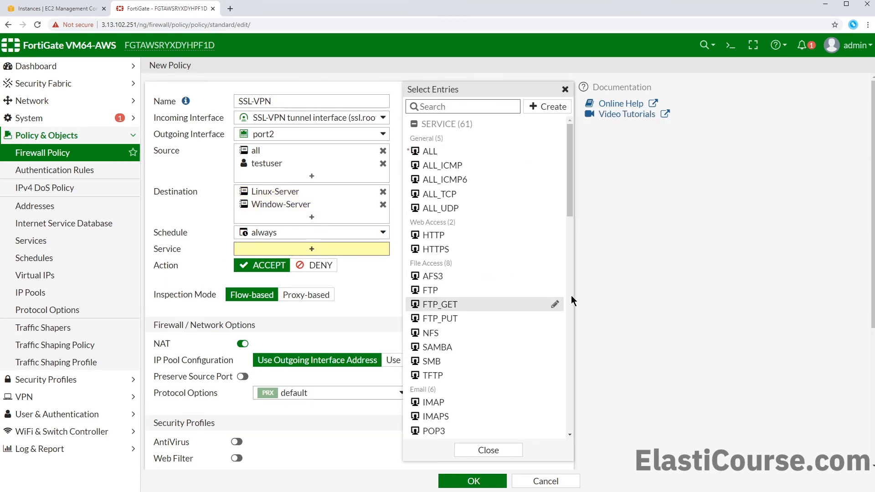
text(rd)
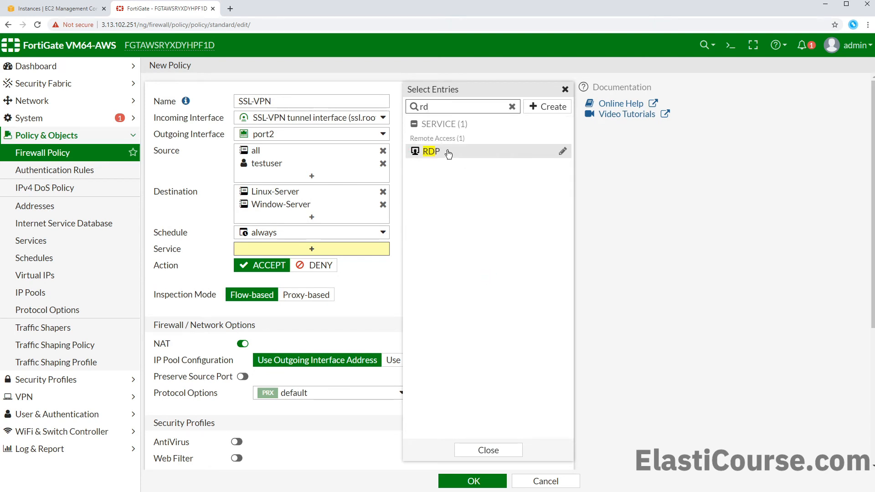
click(445, 151)
double_click(444, 106)
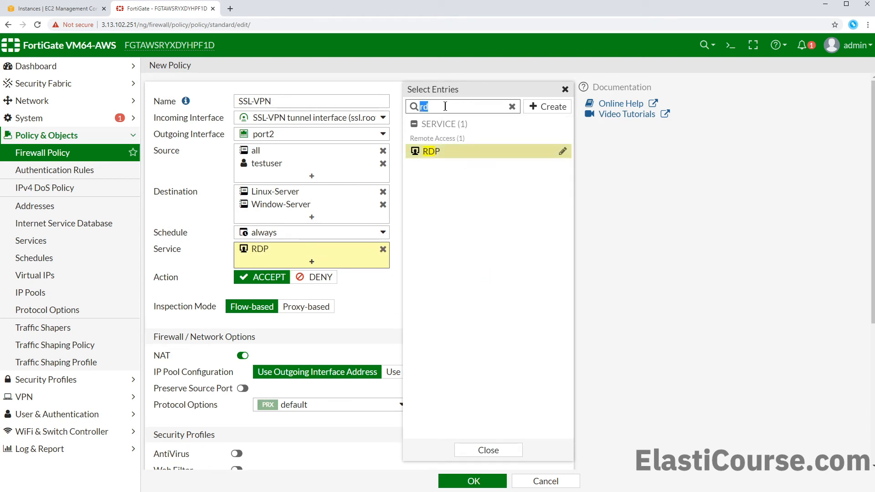
text(ss)
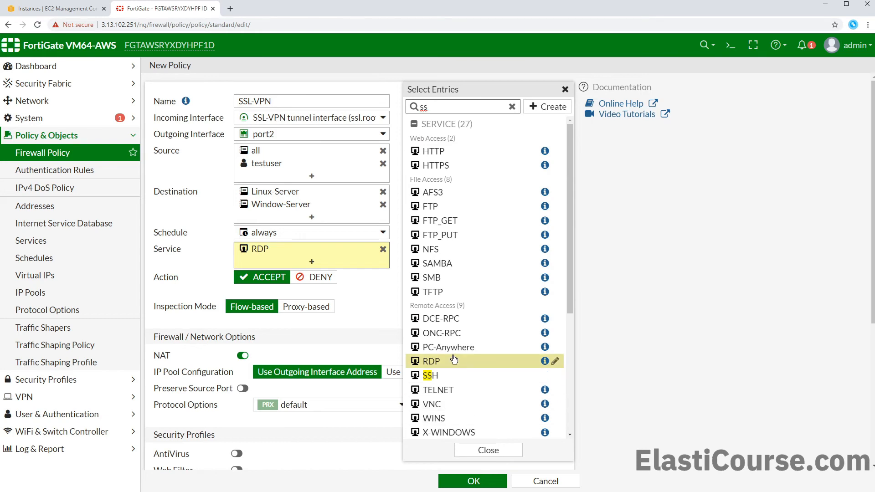
click(453, 375)
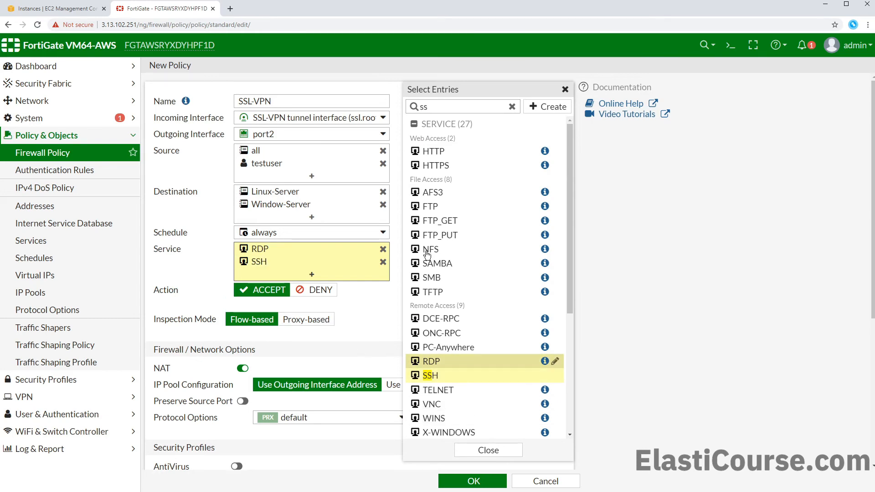
click(564, 89)
Enable the default AntiVirus and high_security IPS profiles, log all sessions, and save the SSL-VPN policy
scroll(377, 342, down, 3)
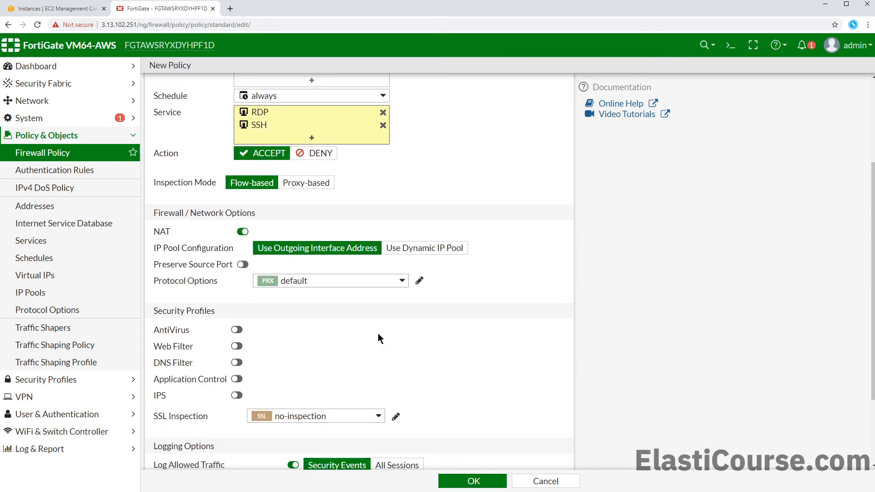
scroll(340, 312, down, 2)
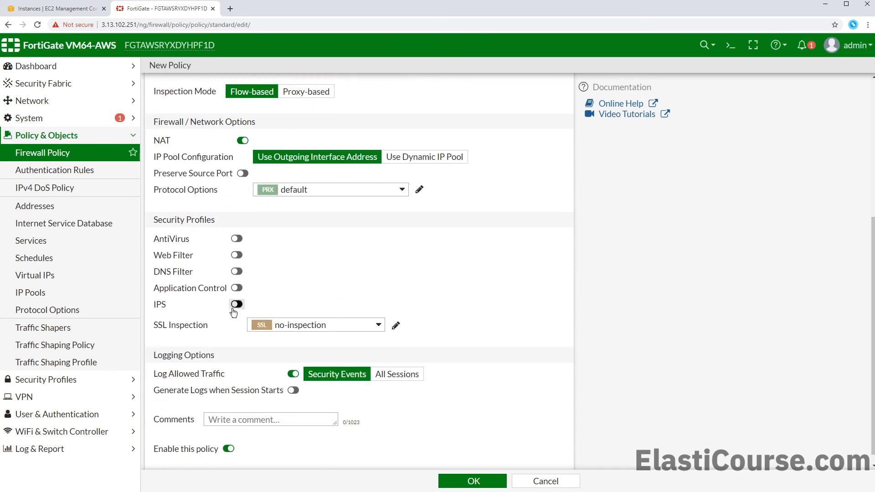
click(234, 308)
click(244, 240)
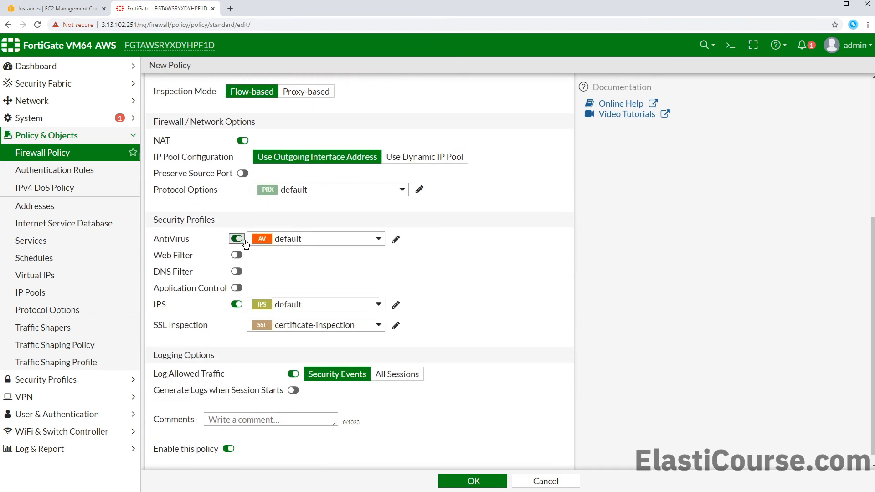
click(287, 304)
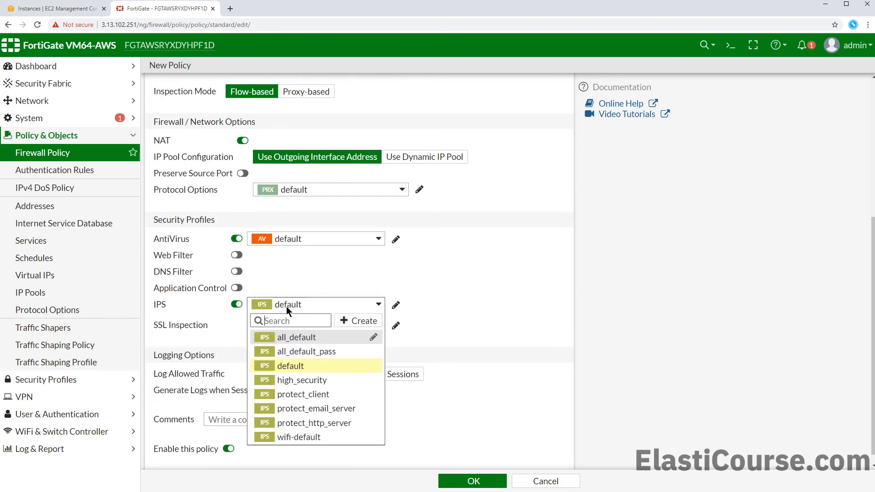
click(306, 381)
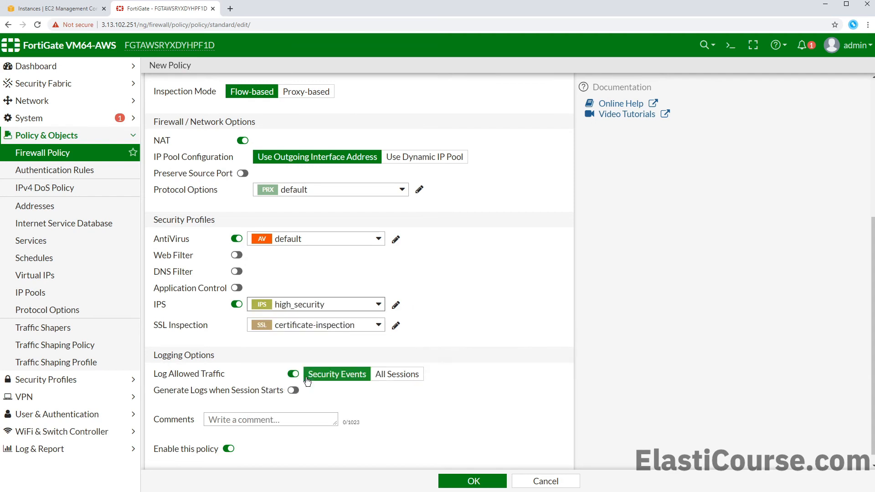
click(392, 382)
click(470, 481)
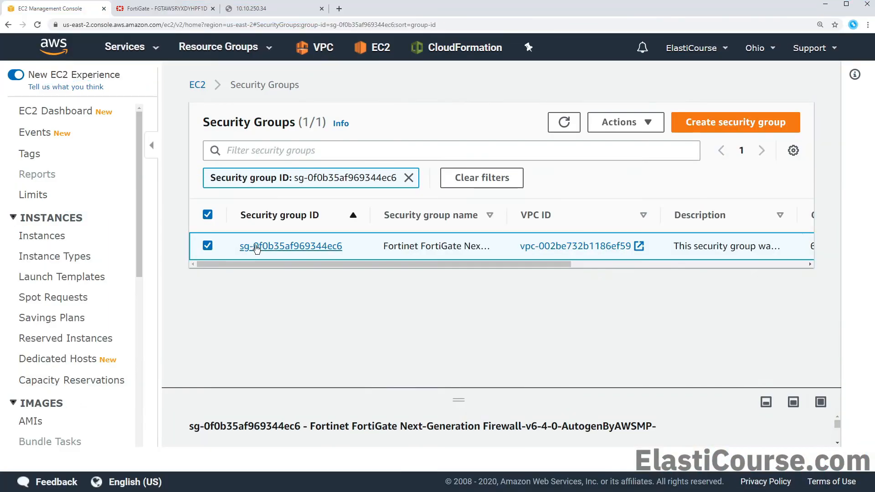
Add an inbound custom TCP rule for port 4343 from 0.0.0.0/0 to the FortiGate security group and save the rules
click(263, 243)
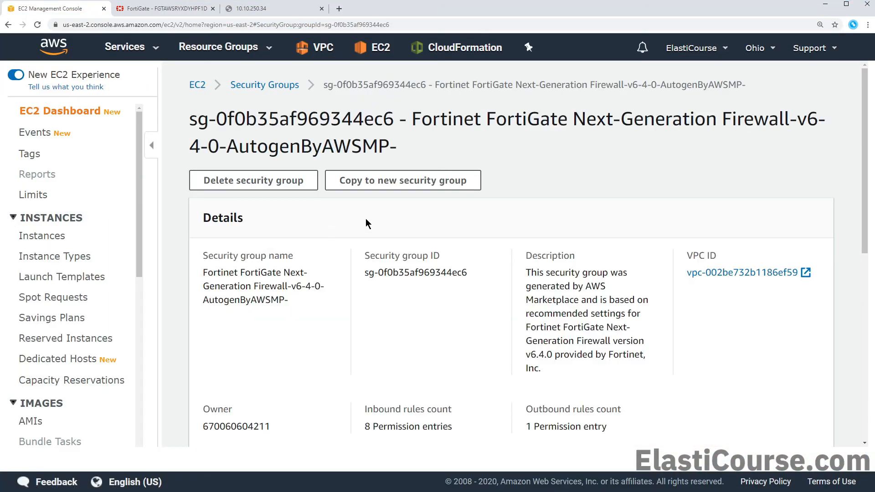
scroll(365, 220, down, 5)
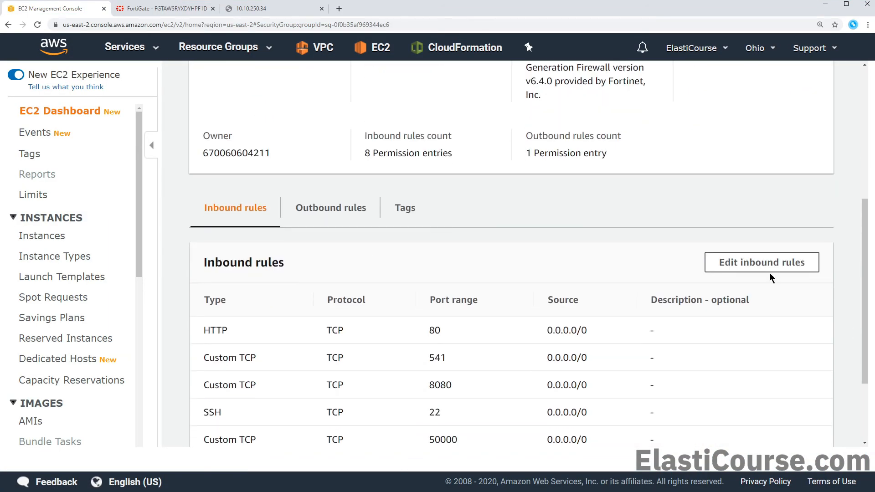
click(769, 271)
scroll(771, 275, down, 1)
scroll(771, 274, down, 7)
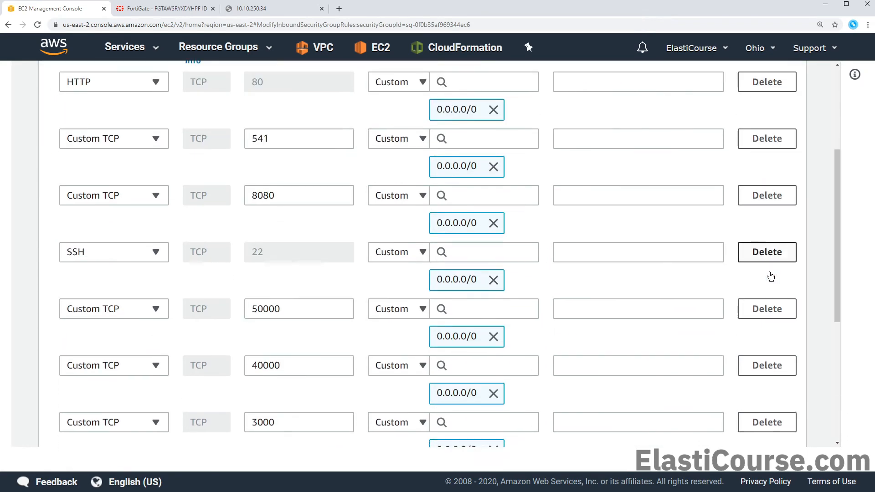
click(72, 360)
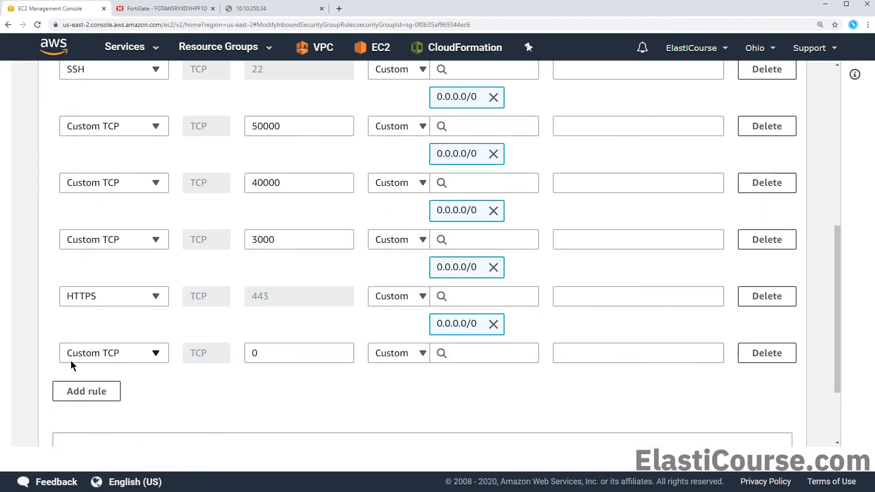
click(254, 354)
drag(258, 354, 244, 355)
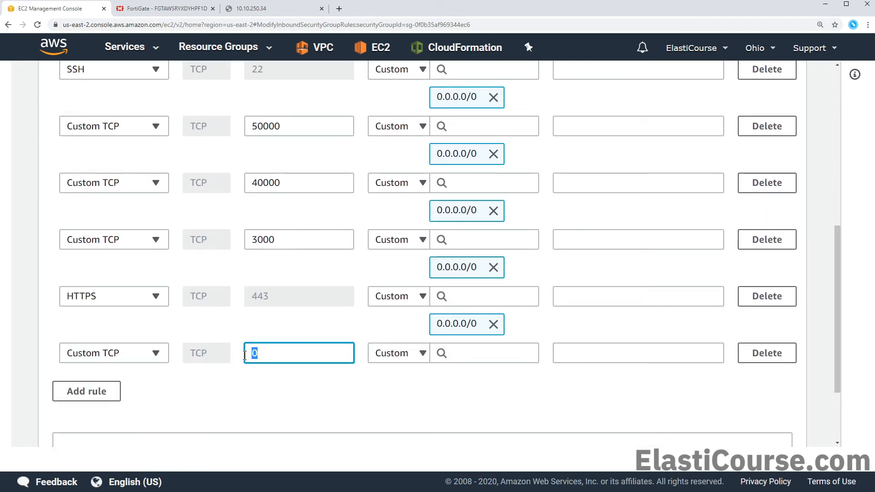
text(4343)
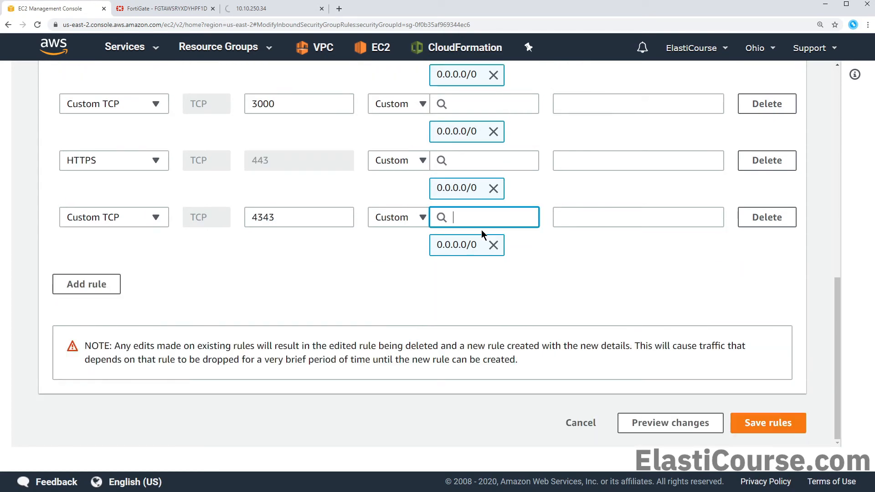
click(751, 423)
click(135, 13)
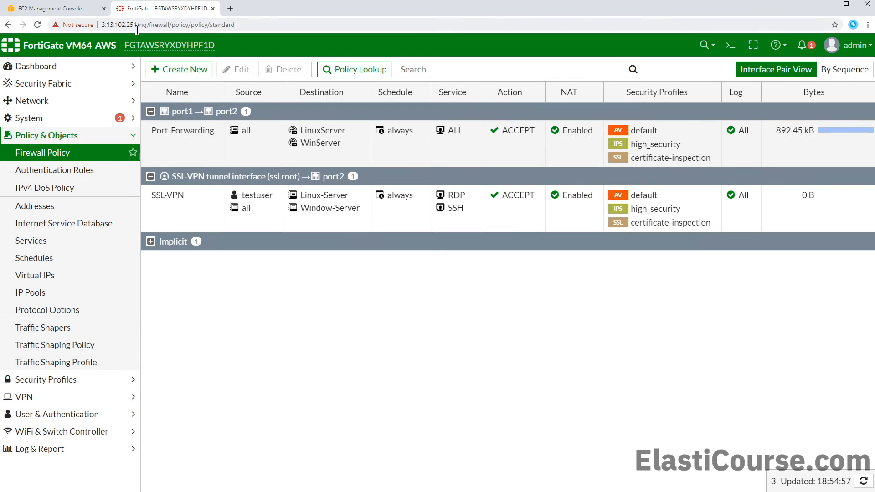
click(137, 29)
click(137, 29)
drag(158, 26, 85, 29)
key(ctrl+c)
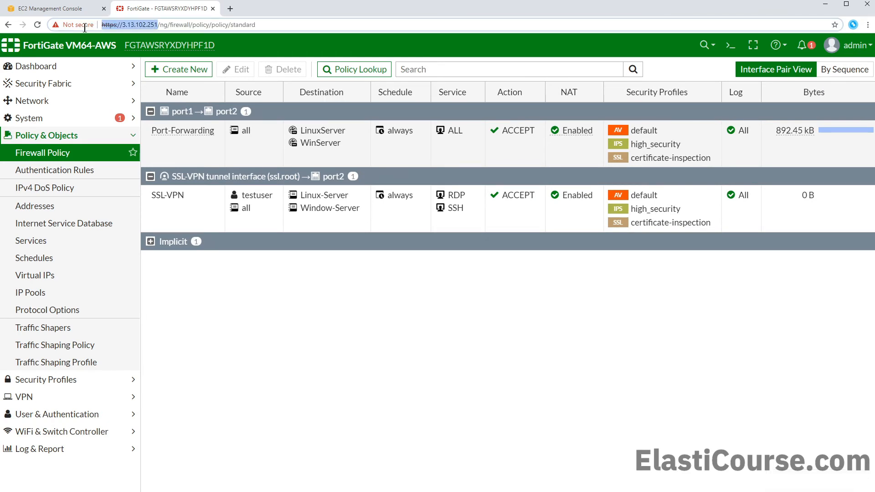
click(234, 13)
key(ctrl+v)
text(:)
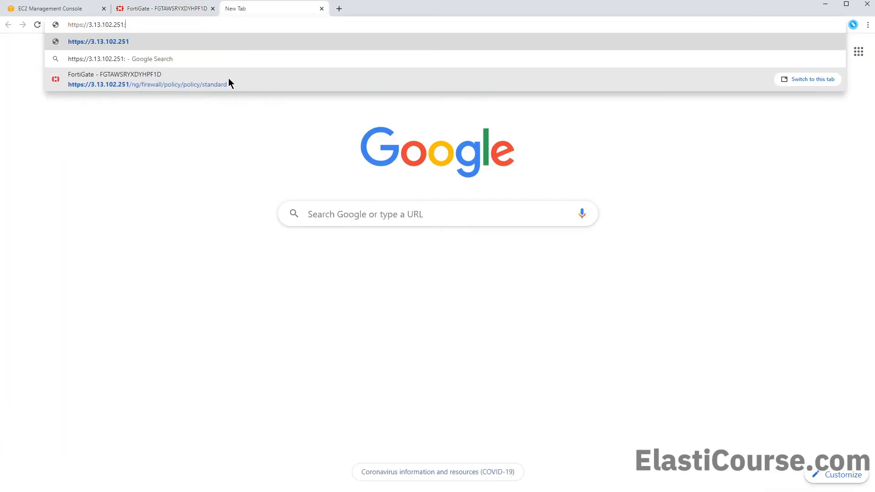
text(4347)
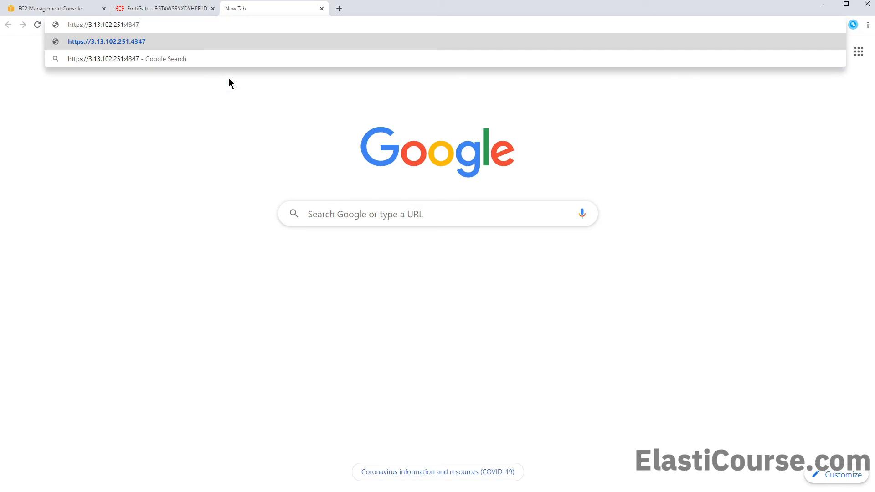
key(BackSpace)
text(3)
key(Return)
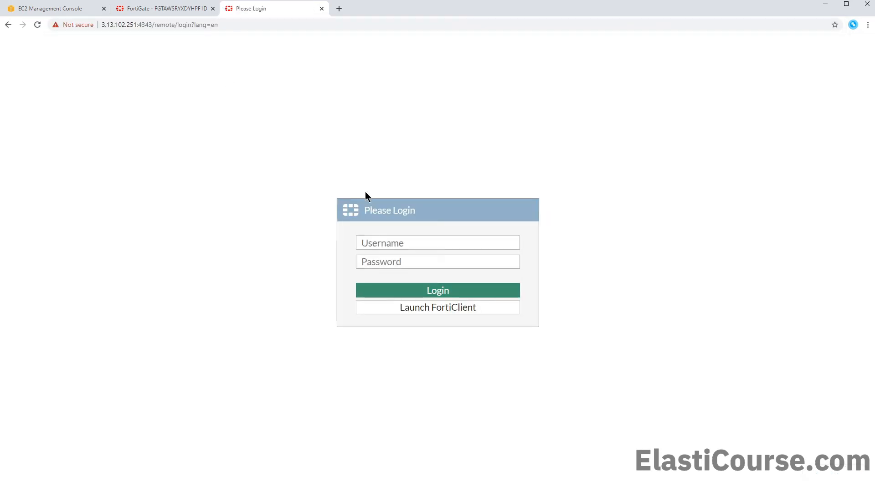
Log in to the SSL-VPN portal as testuser, entering the account password
click(397, 244)
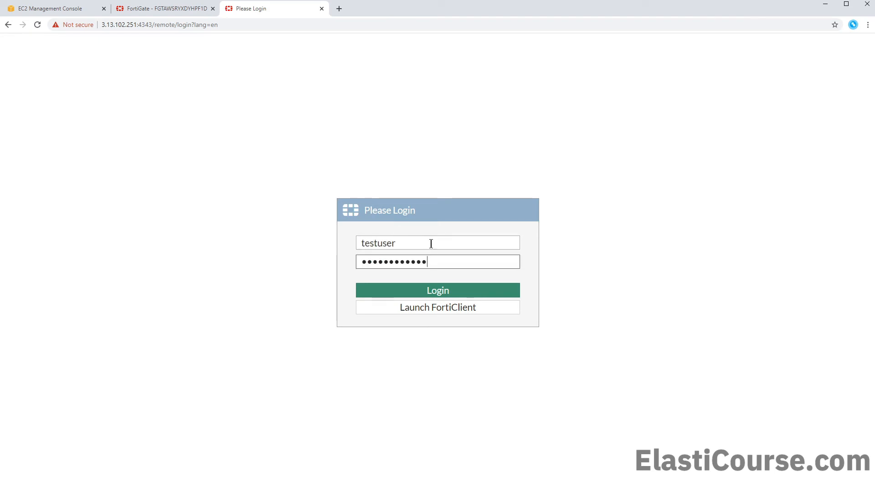
click(443, 292)
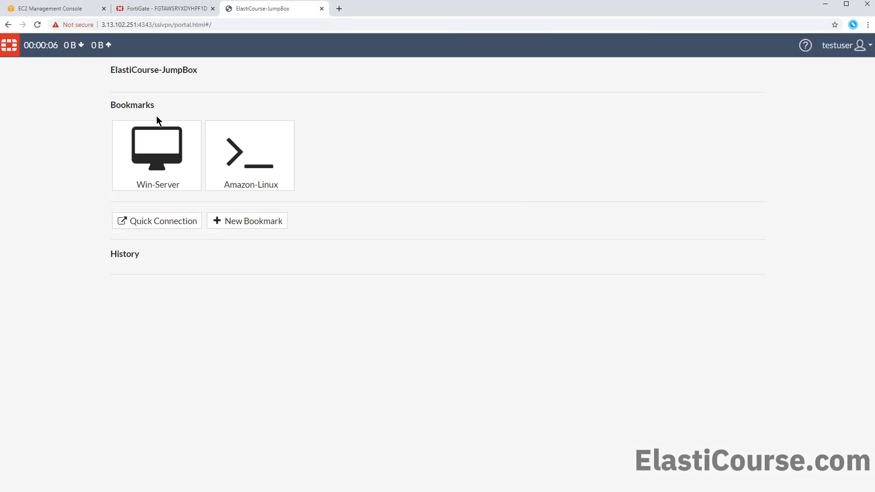
Launch the Win-Server bookmark and log in to the remote desktop as Administrator, pasting the account password
click(174, 157)
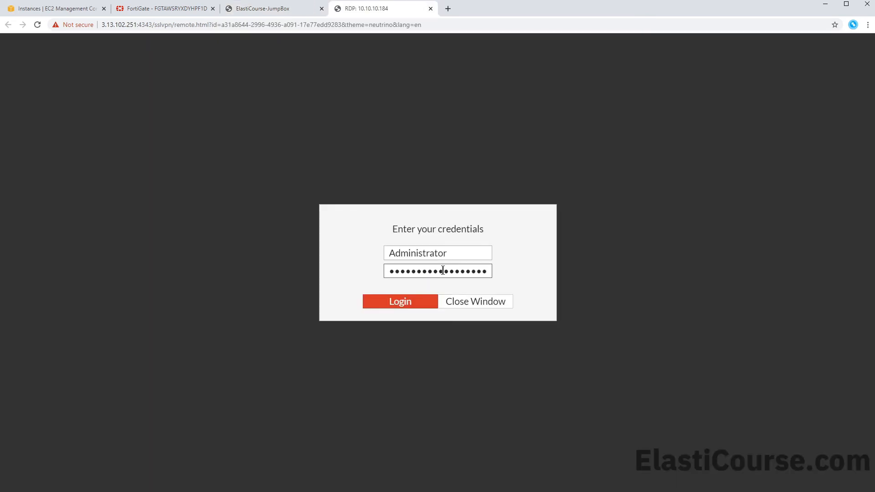
double_click(443, 270)
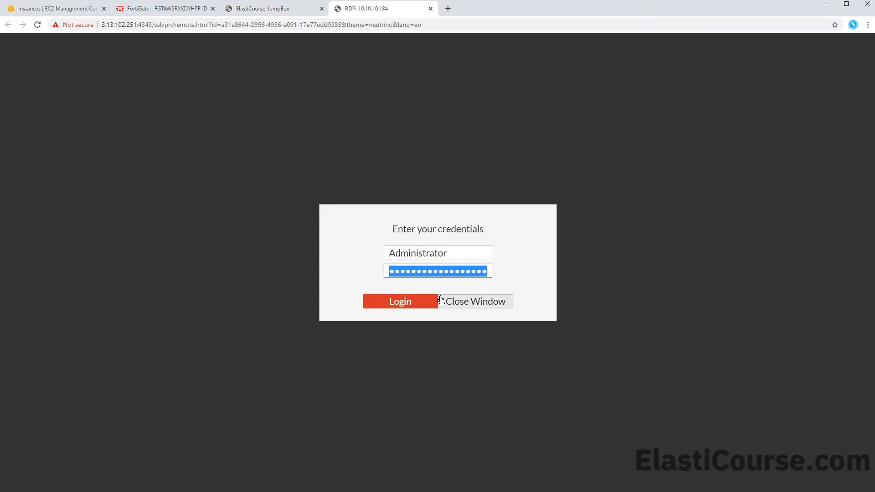
key(ctrl+v)
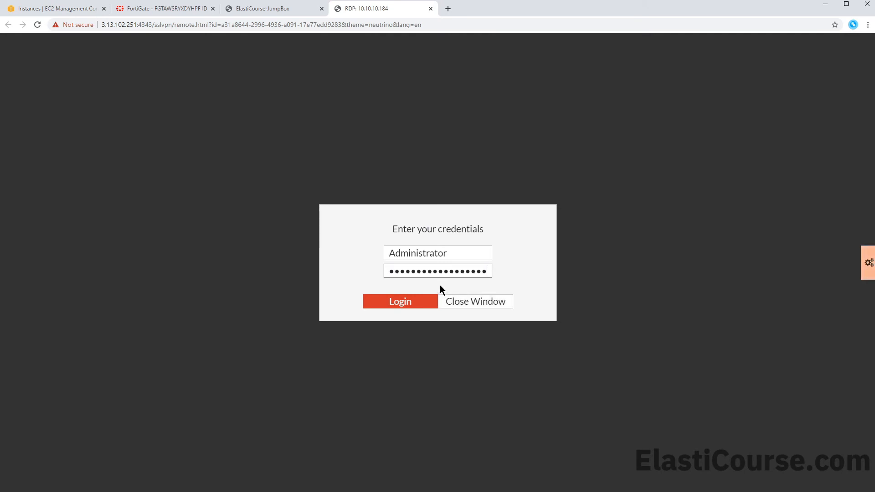
click(404, 304)
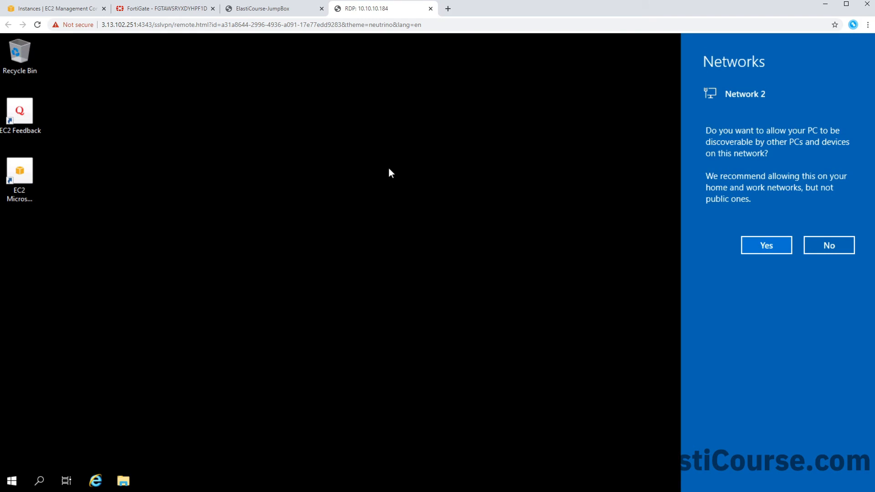
Return to the portal, launch the Amazon-Linux bookmark and start the password entry for ec2-user
click(291, 9)
click(247, 142)
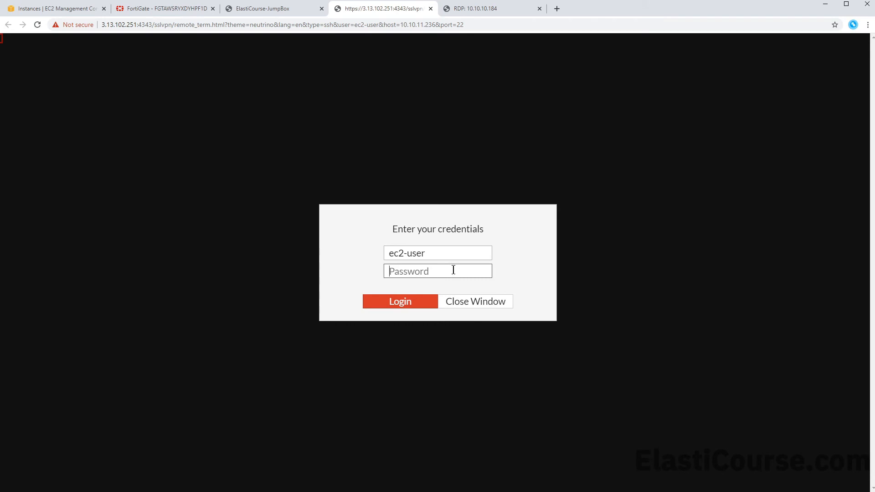
click(438, 274)
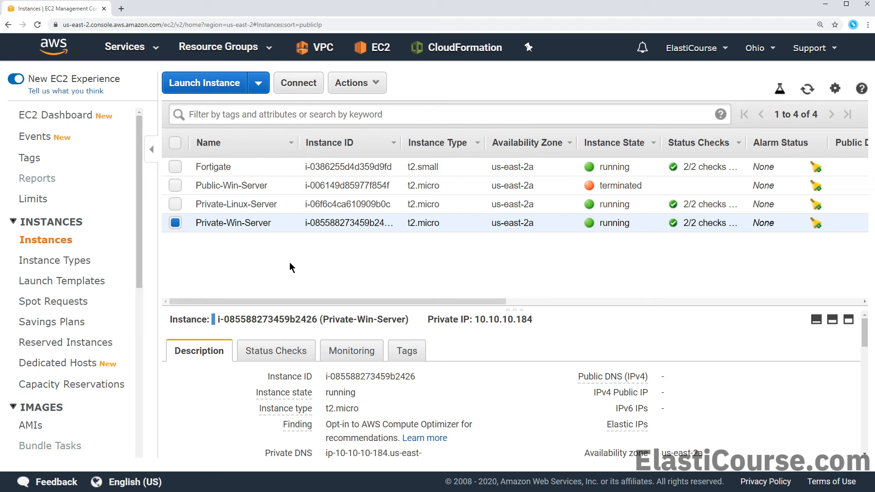
Terminate the Fortigate instance in the EC2 instance list and confirm the termination
click(175, 167)
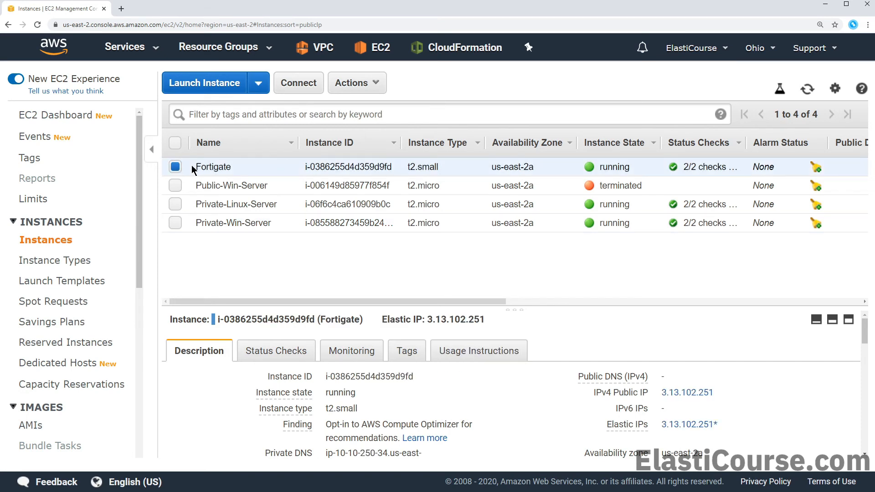
right_click(194, 165)
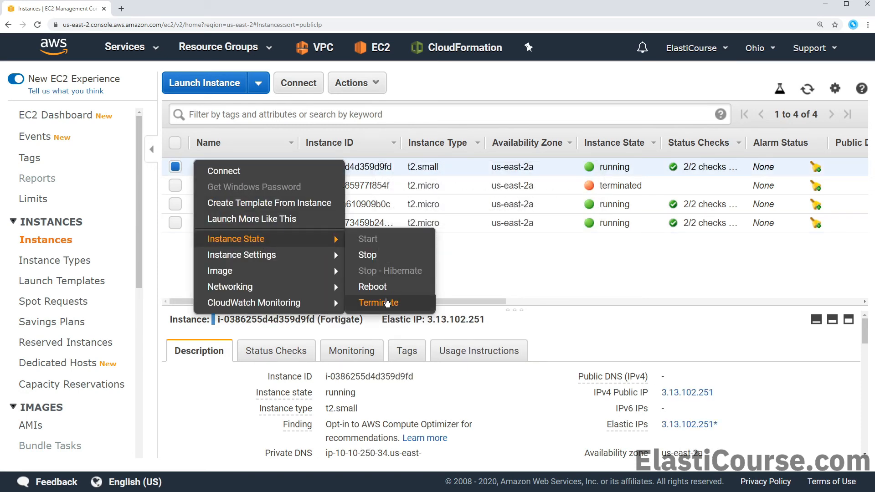
click(385, 302)
click(663, 377)
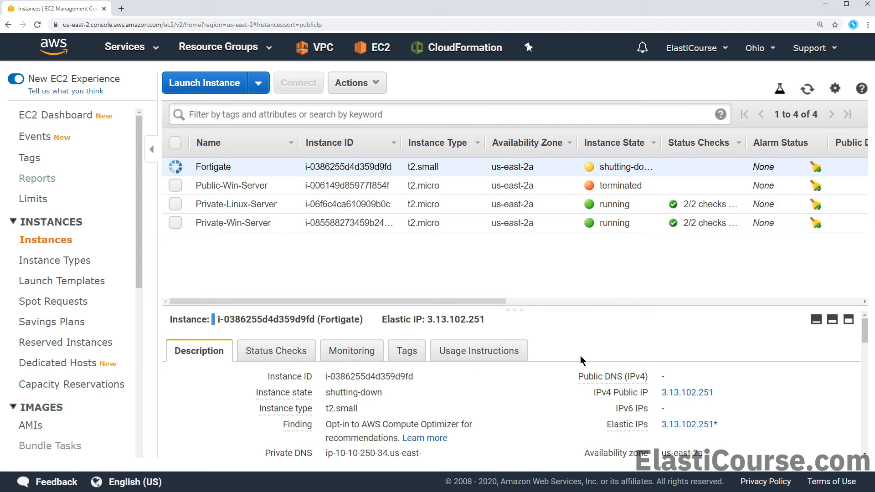
Start launching a new EC2 instance and search the machine images for guacamole
click(207, 82)
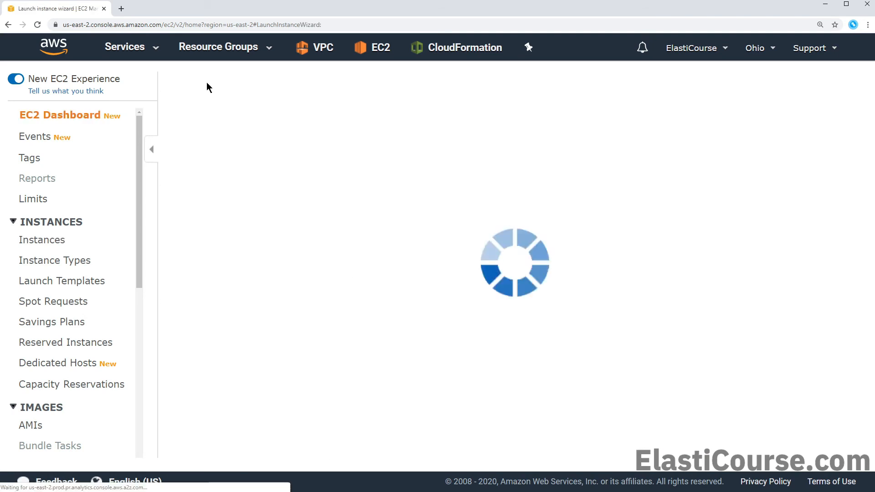
click(156, 169)
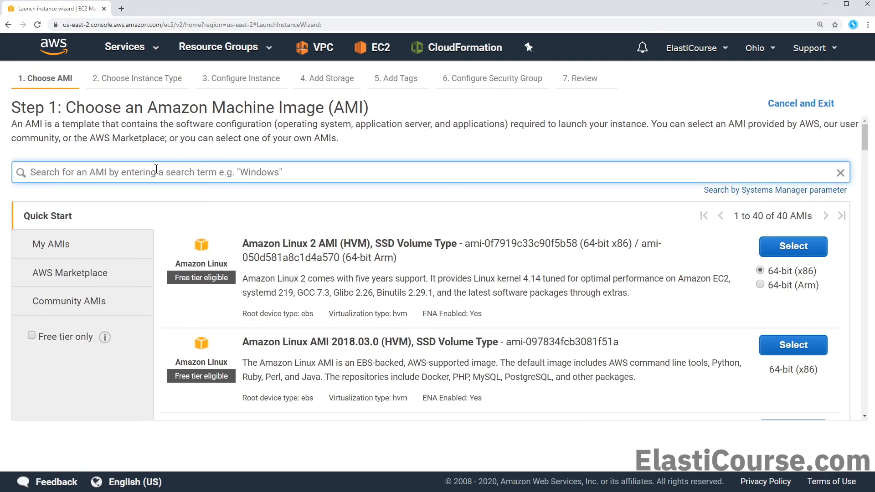
text(gua)
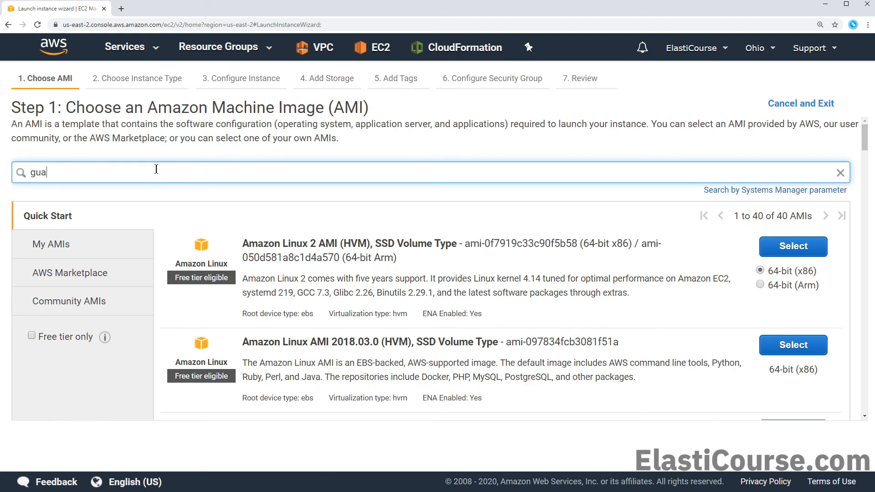
text(camole)
key(Return)
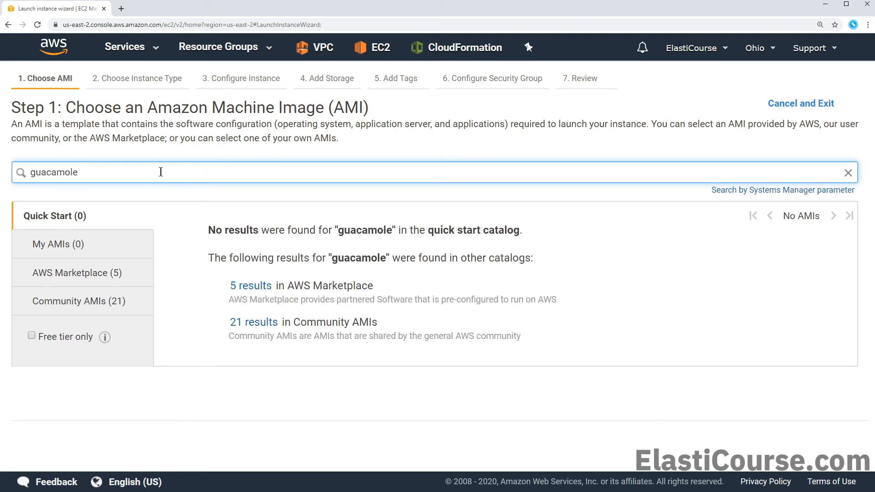
Choose the Apache Guacamole Certified by Bitnami image from the AWS Marketplace results and set the instance type to t2.micro
click(265, 286)
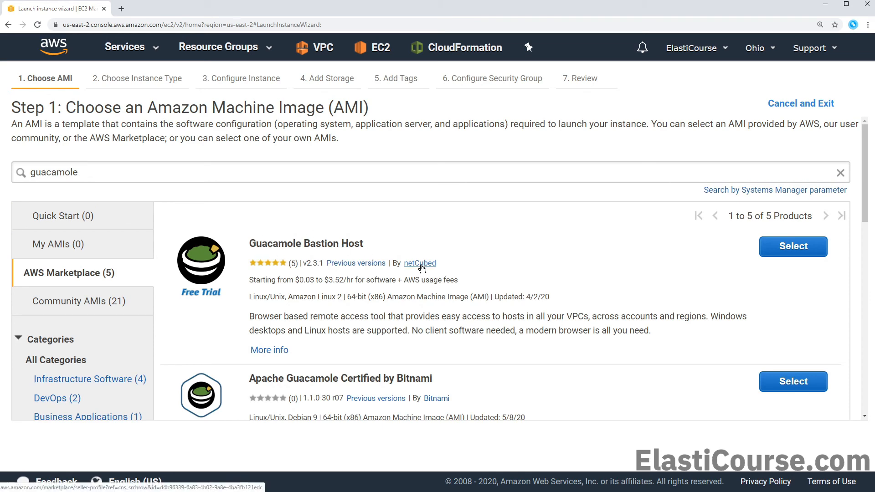
scroll(419, 267, down, 3)
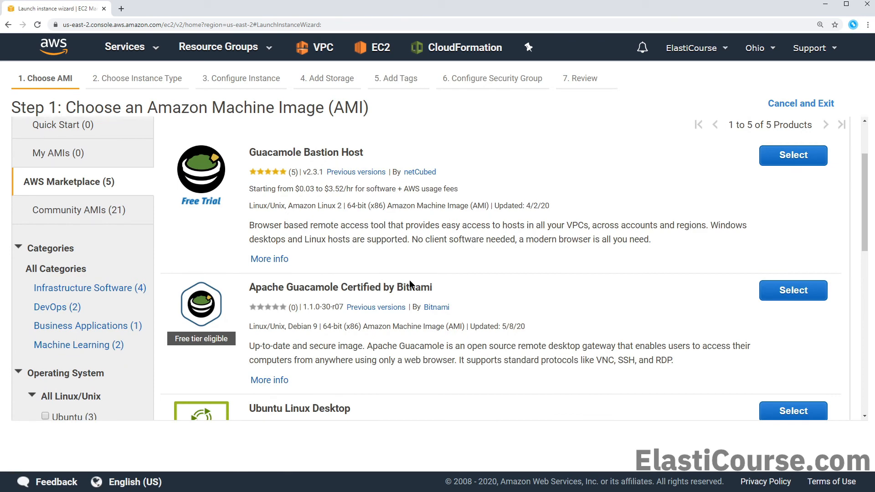
click(809, 288)
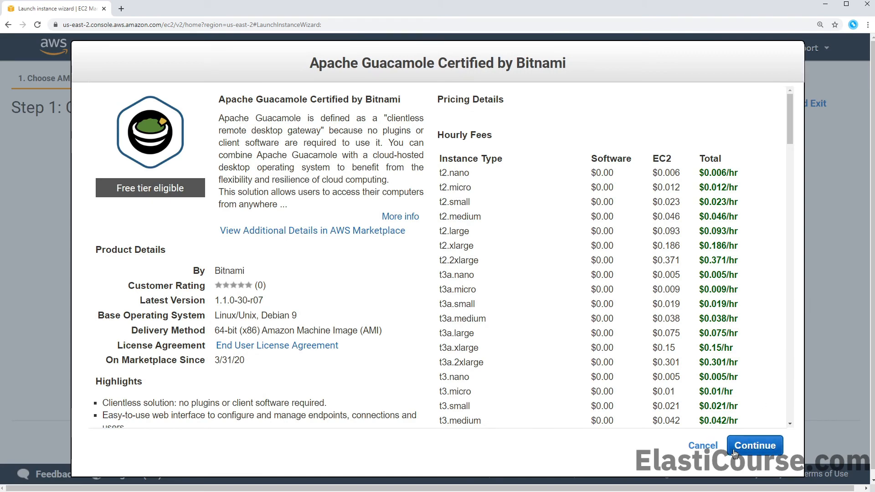
click(734, 449)
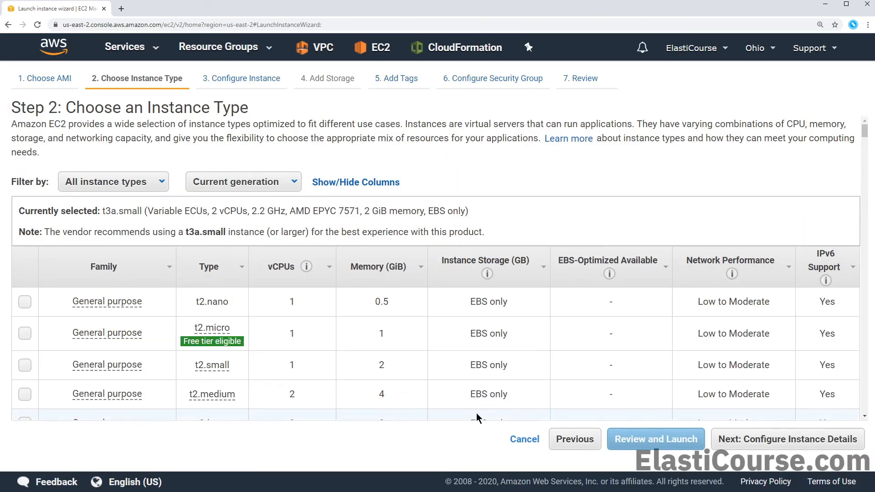
click(25, 333)
click(765, 446)
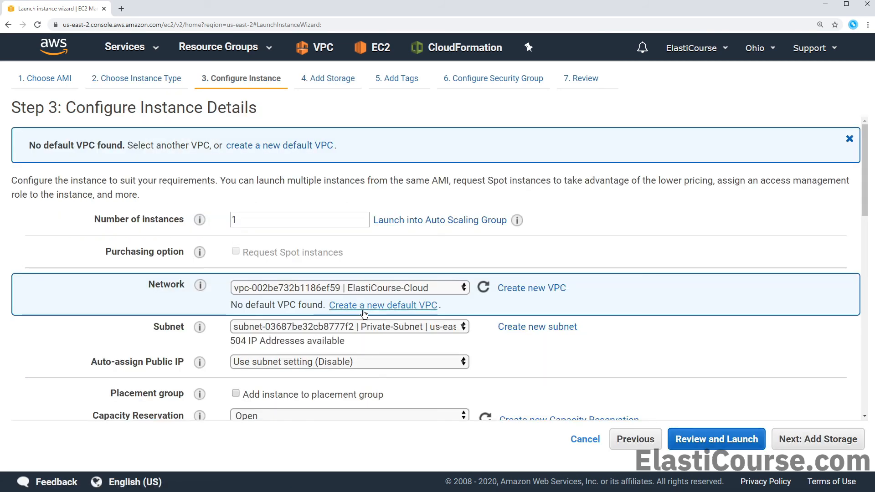
Place the new instance in Public-Subnet and enable automatic assignment of a public IP
click(381, 326)
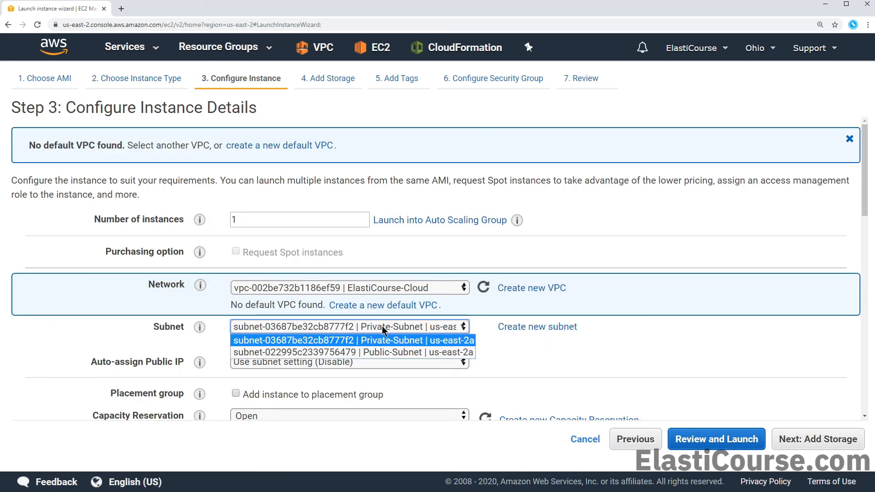
click(387, 352)
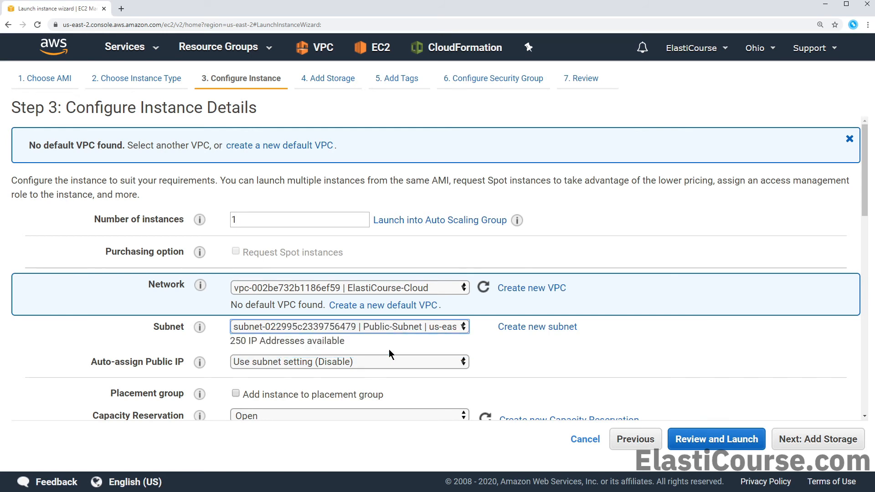
click(362, 365)
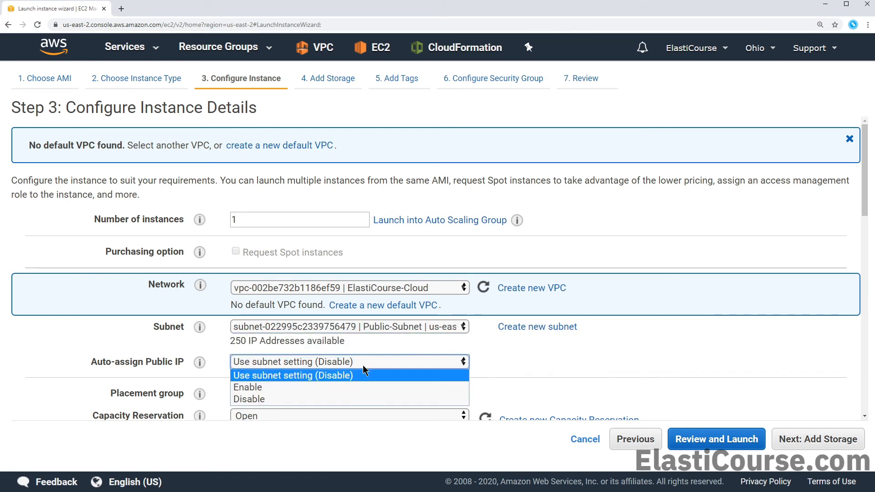
click(303, 386)
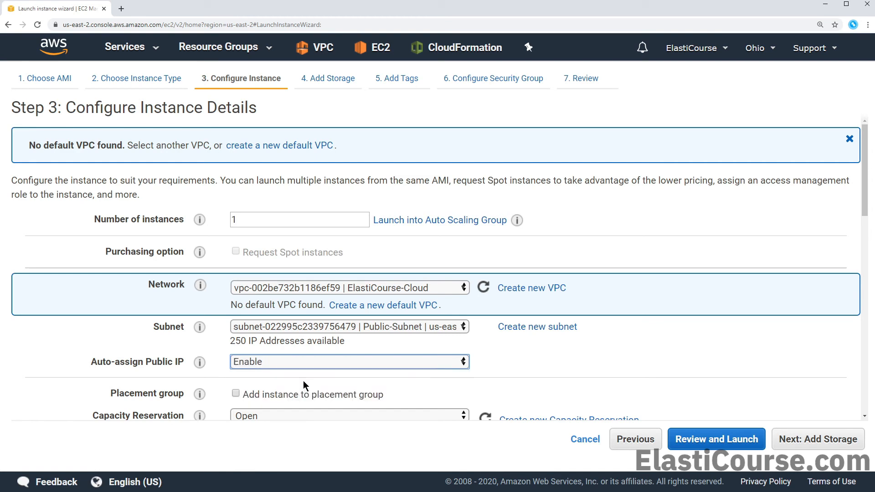
Review and launch the Guacamole instance with the existing Window key pair, acknowledging access to its private key file
scroll(302, 381, down, 10)
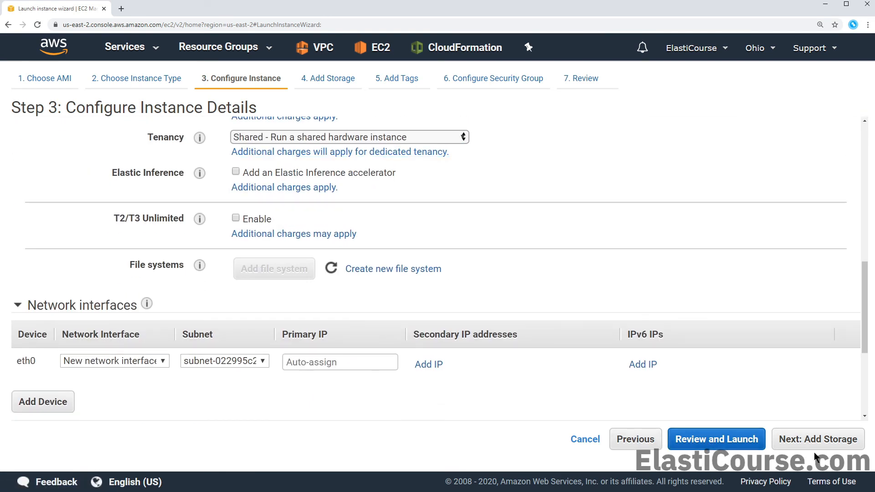
click(741, 438)
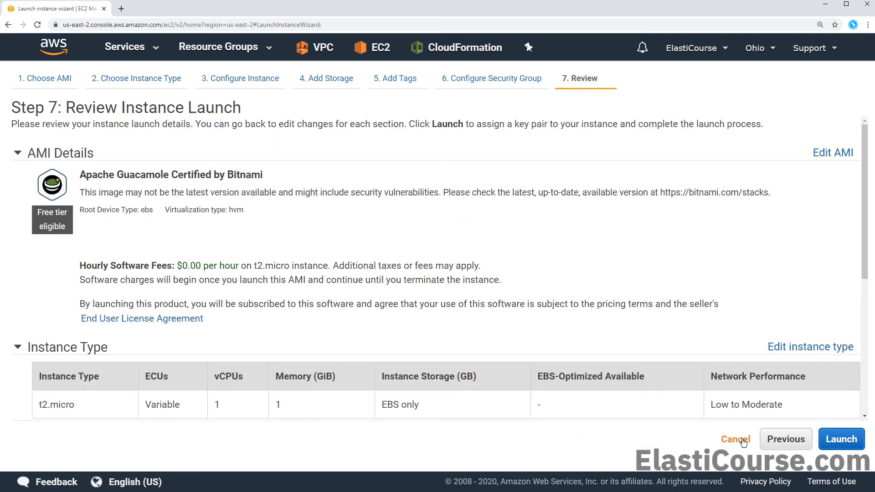
click(840, 440)
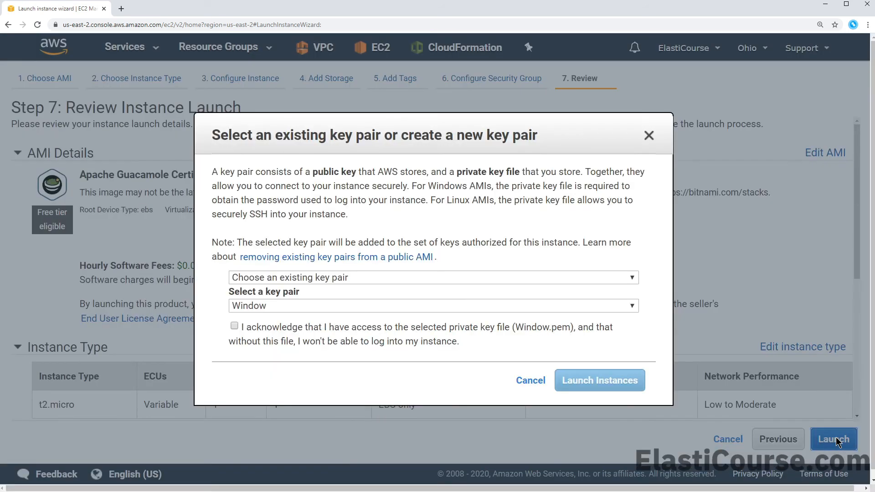
click(382, 325)
click(592, 380)
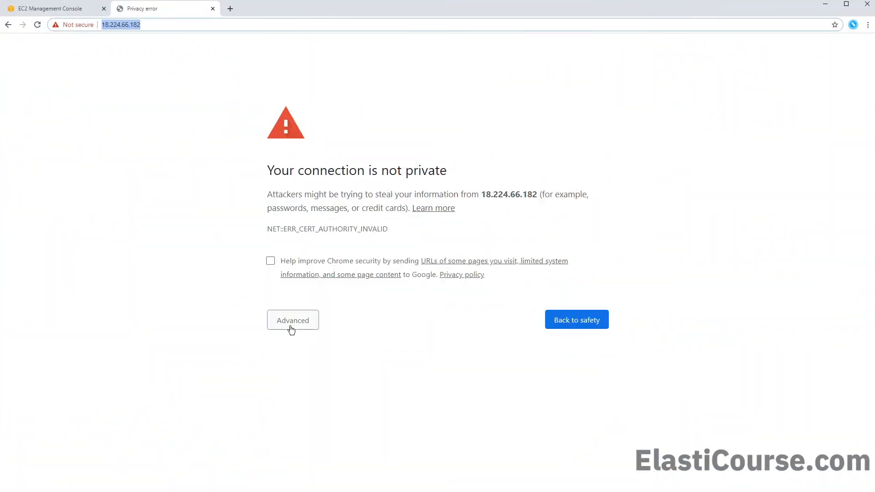
Bypass the browser's certificate warning and proceed to the Guacamole site at 18.224.66.182
click(292, 324)
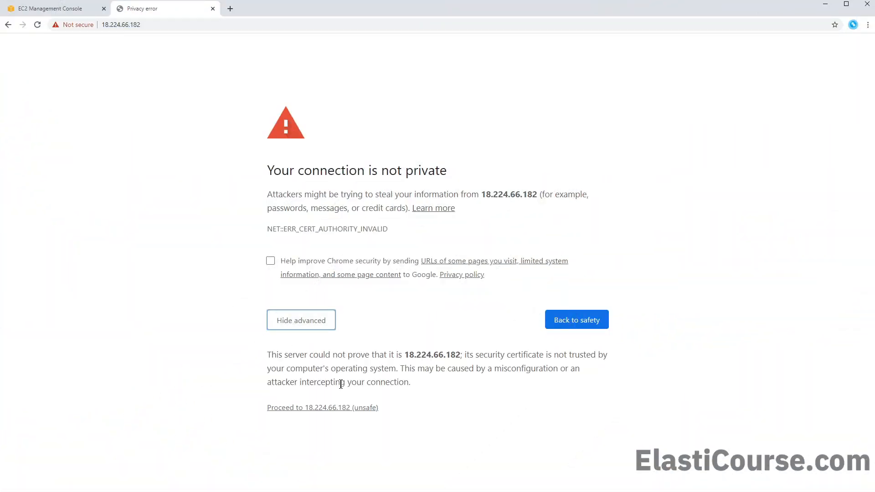
click(352, 408)
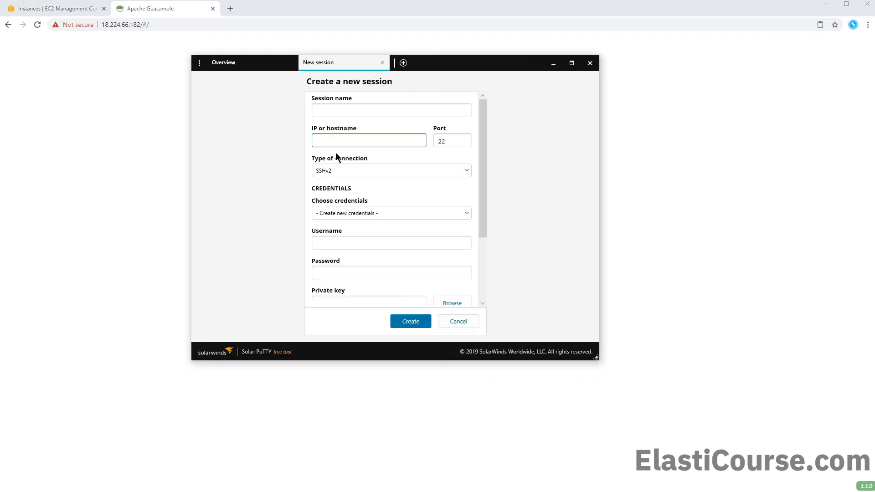
click(377, 110)
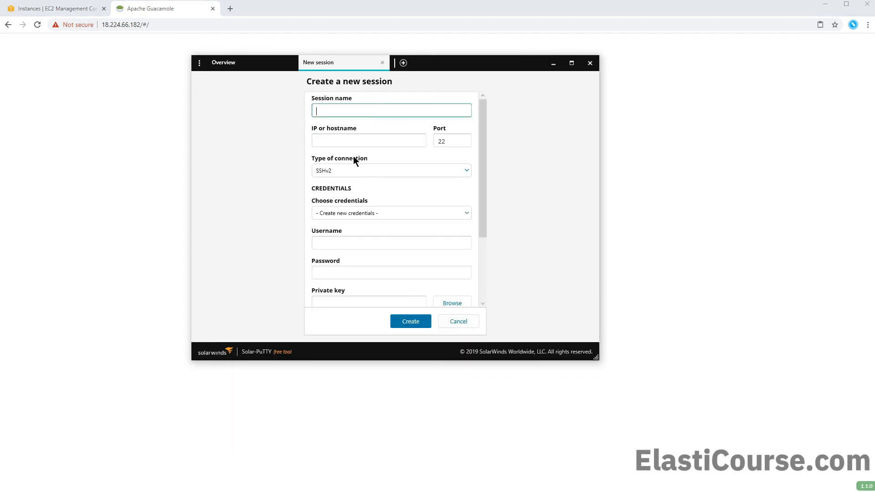
text(Guacamole)
key(Tab)
key(ctrl+v)
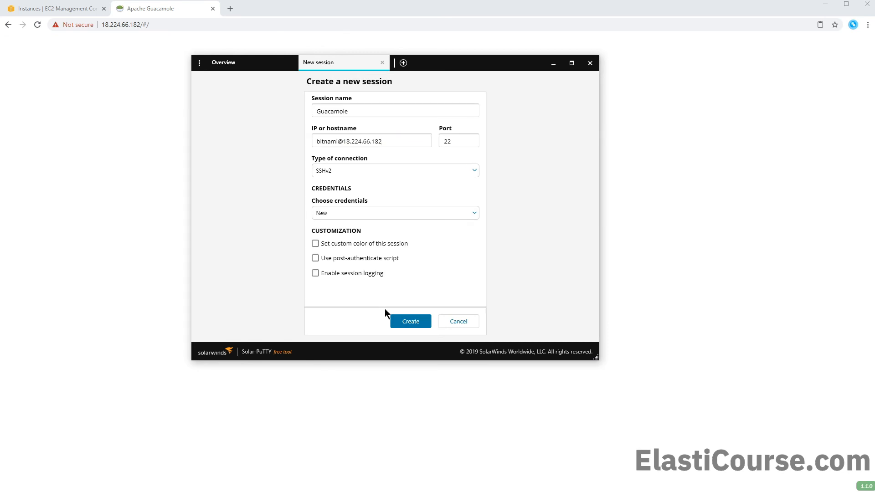
click(395, 321)
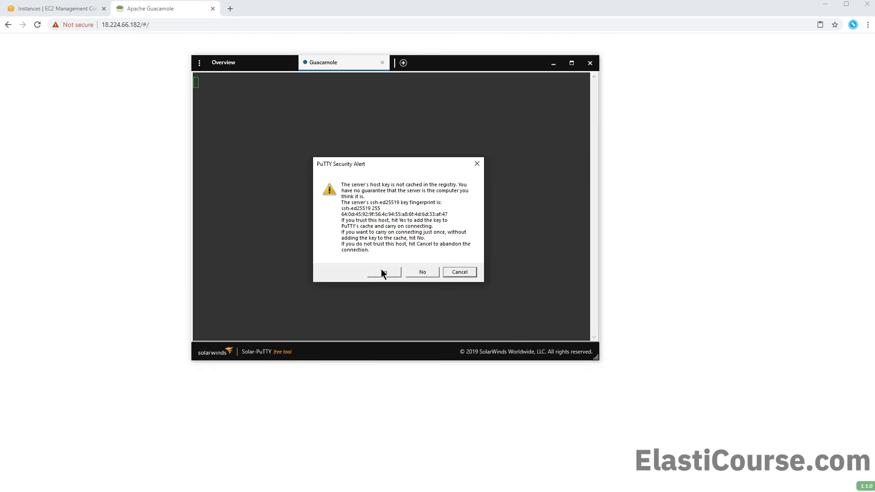
click(383, 272)
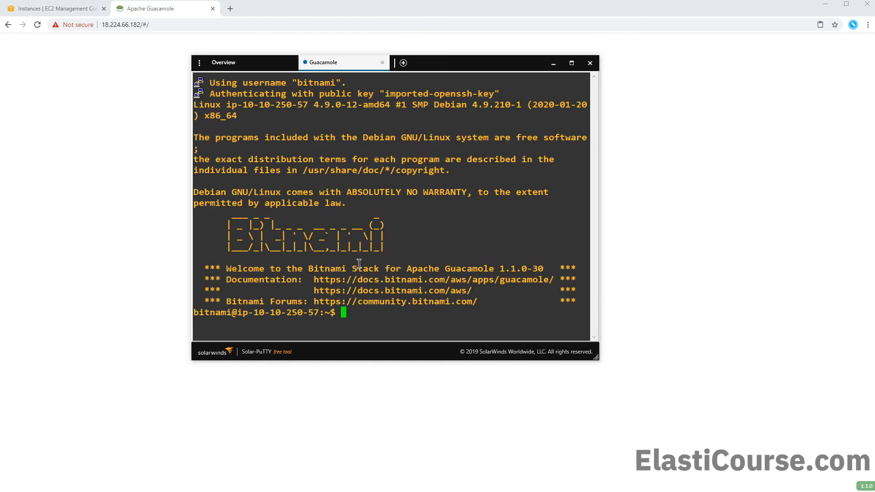
List the home directory on the Guacamole server and open the bitnami_credentials file in nano
text(ls)
key(Return)
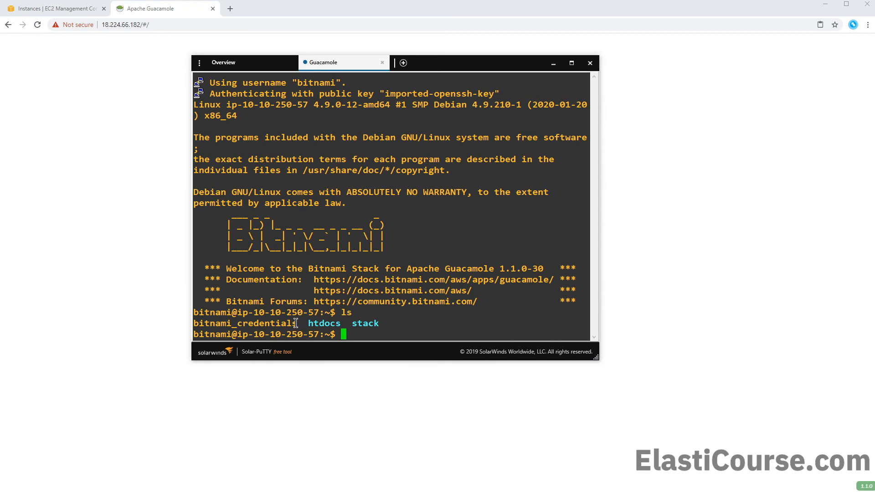
drag(297, 324, 196, 326)
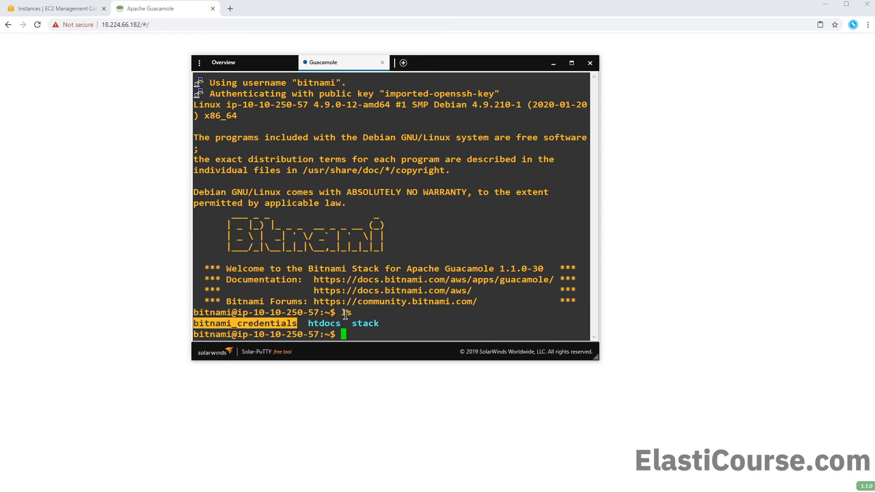
click(364, 331)
text(nano)
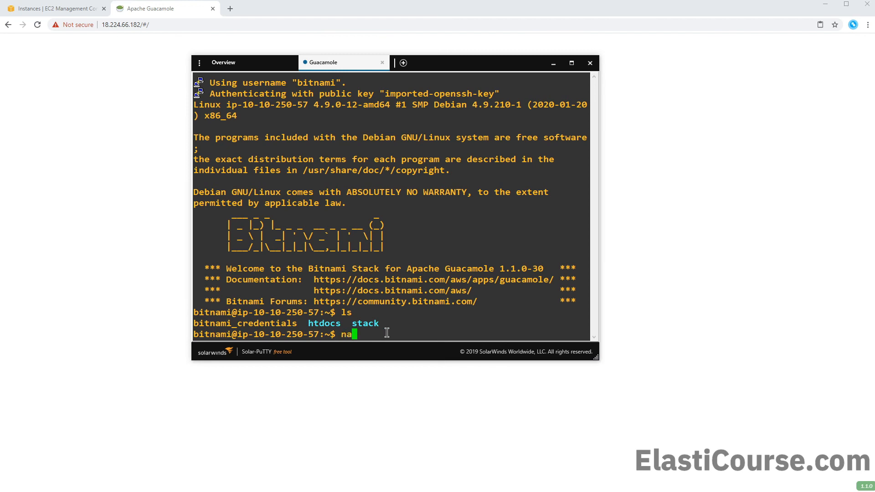
right_click(400, 319)
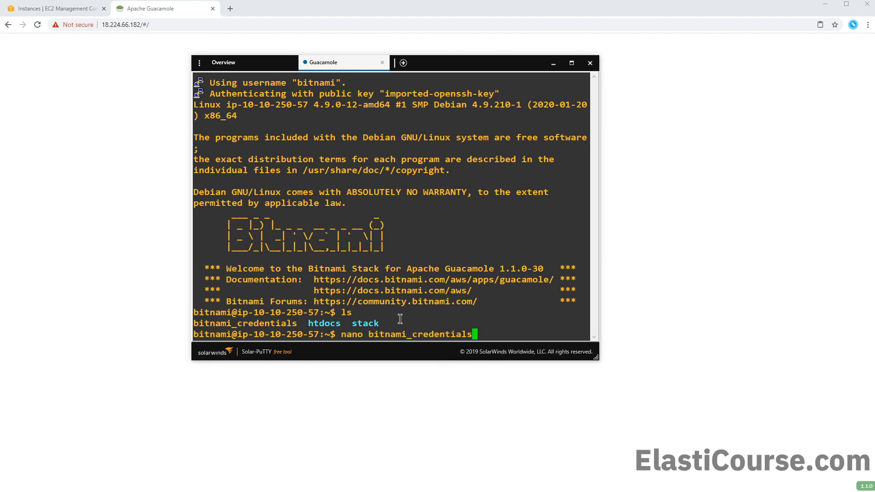
key(Return)
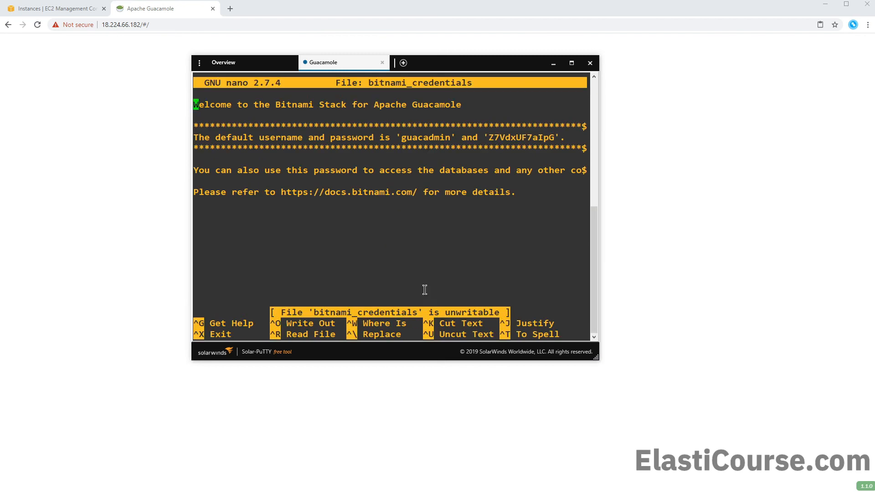
Copy the default username guacadmin from the credentials file into the Apache Guacamole login form in the browser
drag(400, 138, 450, 137)
key(ctrl+c)
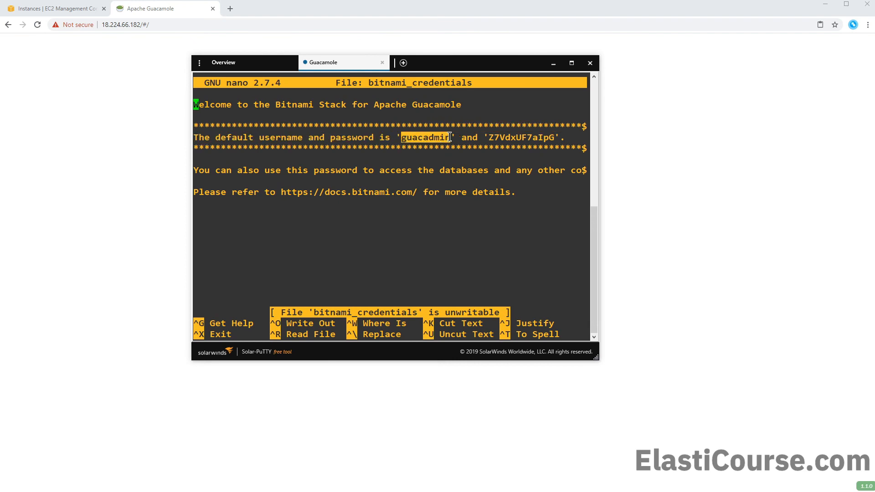
click(55, 139)
click(401, 275)
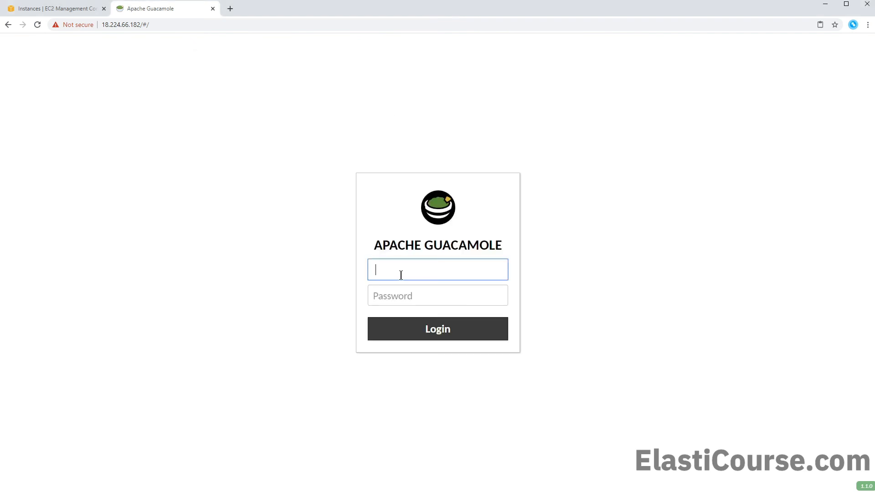
key(ctrl+v)
Copy the default password from the credentials file into the Guacamole login form and log in
key(alt+Tab)
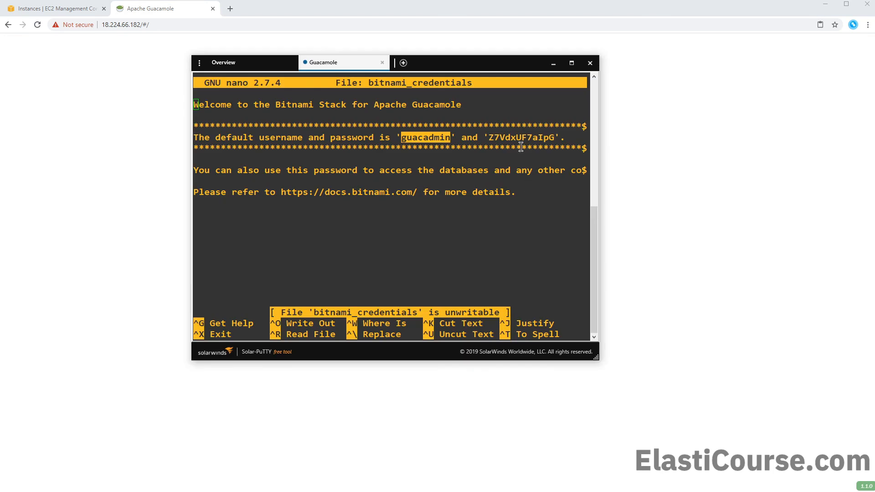
drag(489, 138, 554, 138)
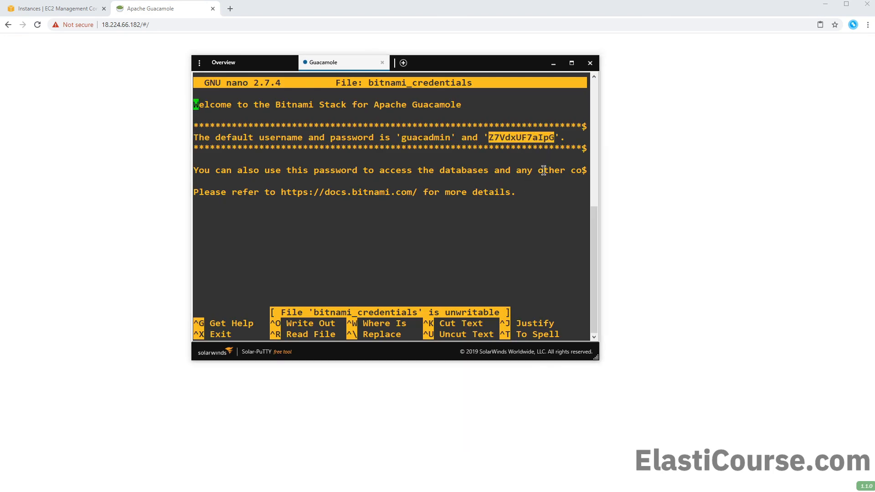
key(alt+Tab)
click(423, 297)
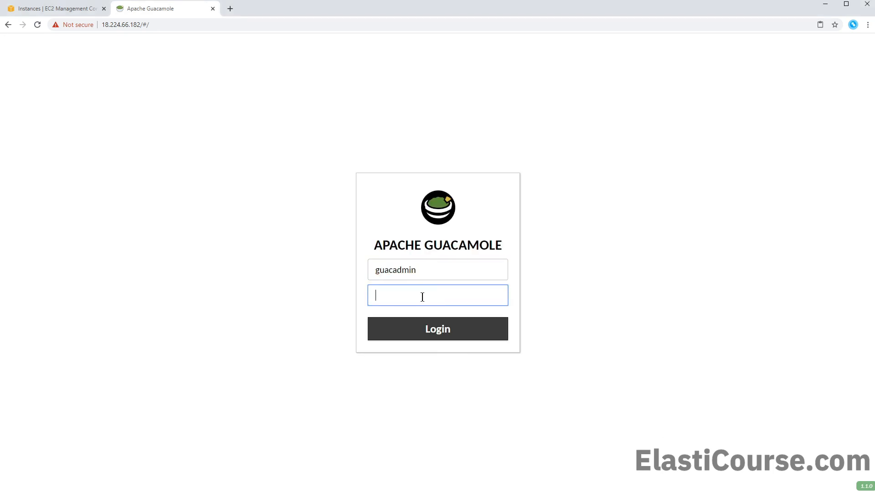
key(ctrl+v)
click(430, 335)
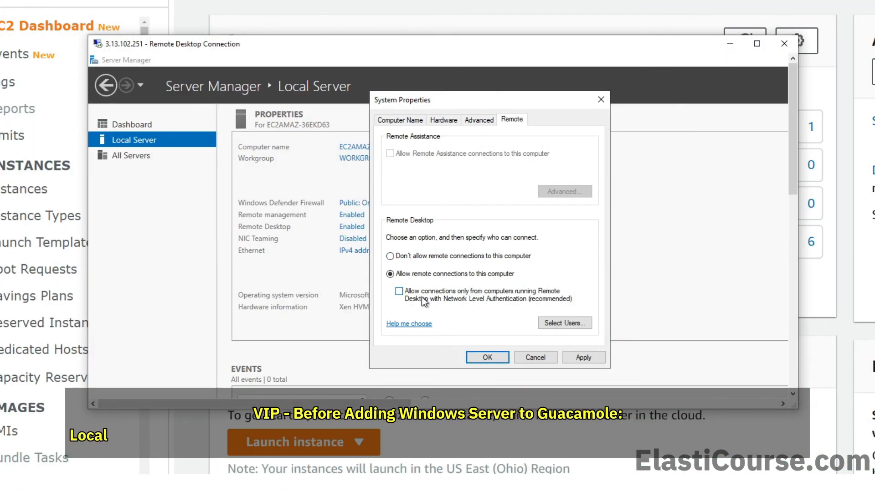
In the Windows server's remote session, apply the Remote Desktop setting that allows connections without Network Level Authentication
click(592, 359)
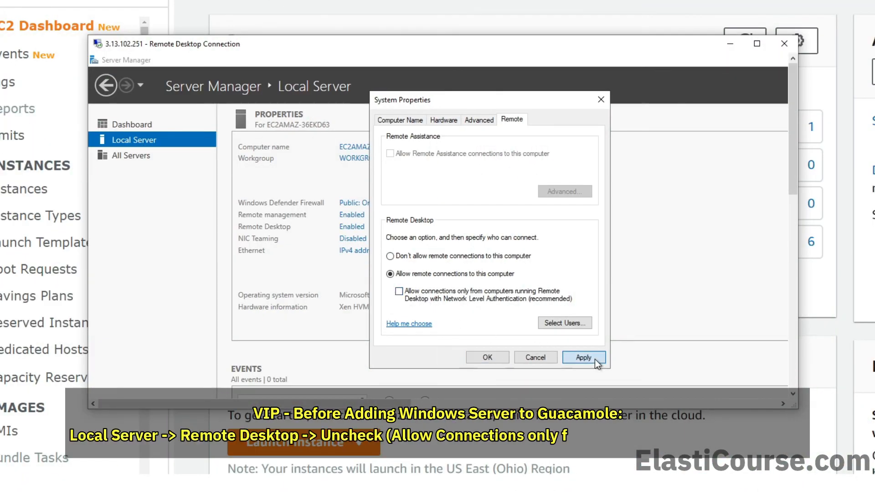
Confirm the Remote Desktop changes and close the System Properties dialog on the Windows server
click(487, 357)
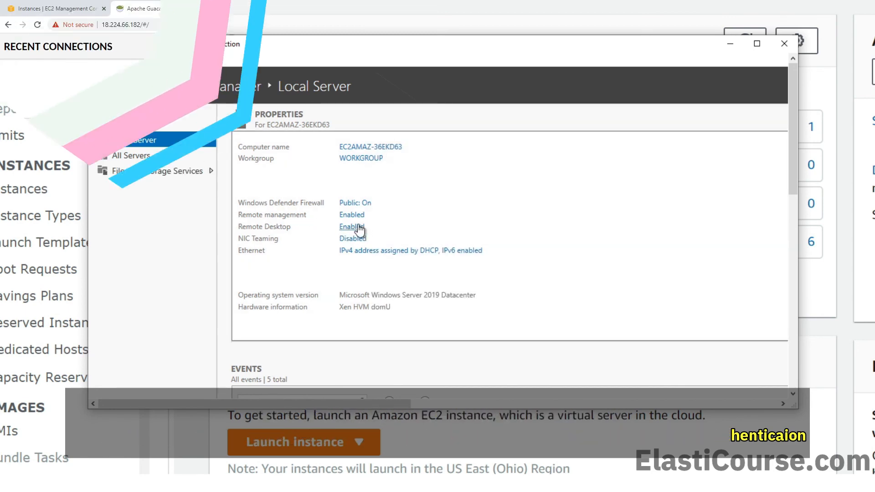
click(352, 226)
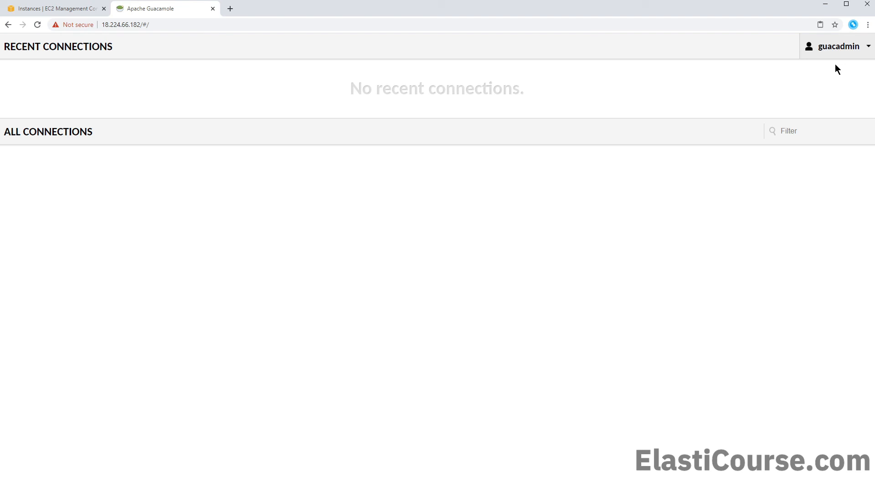
Switch to Apache Guacamole and create a new connection named WinServer that uses the RDP protocol
click(839, 51)
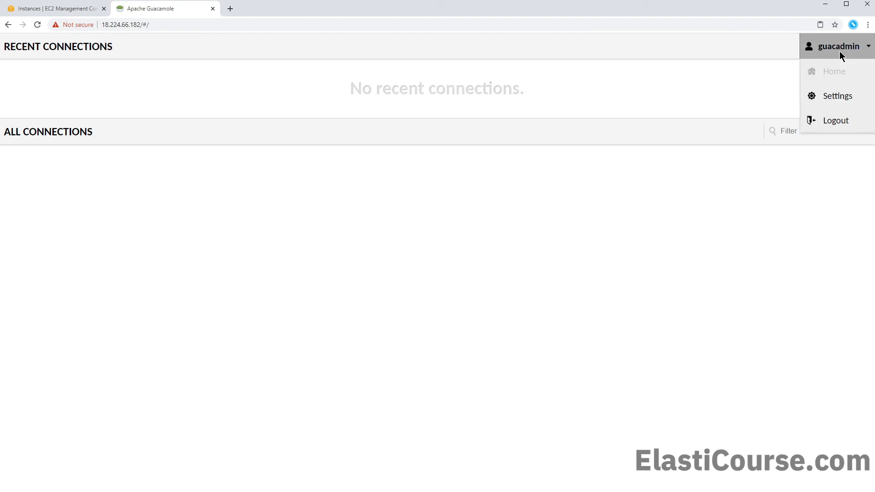
click(828, 98)
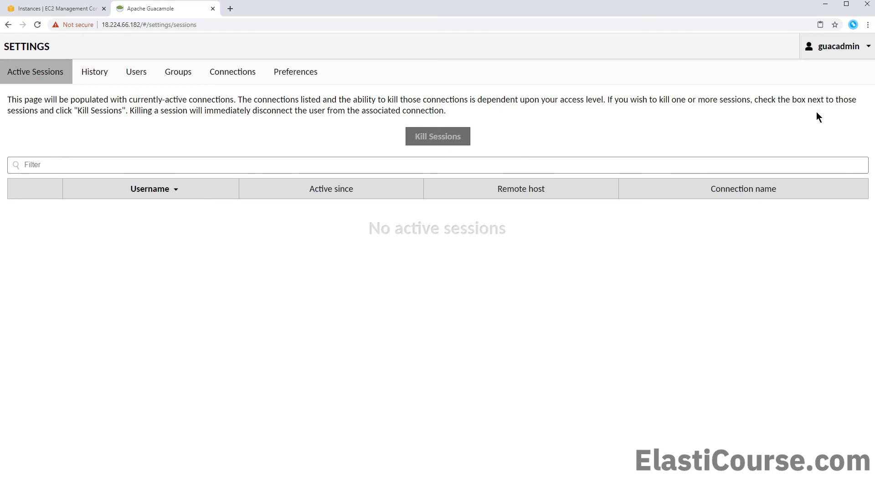
click(224, 74)
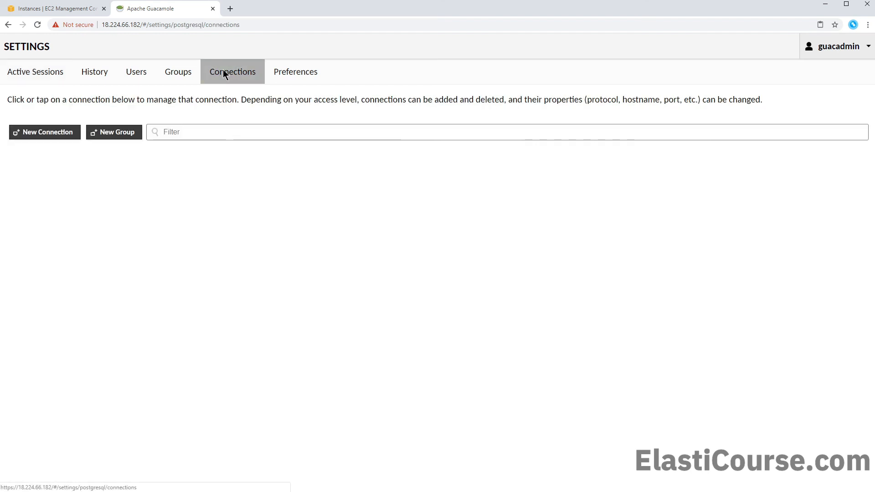
click(56, 136)
text(WinServer)
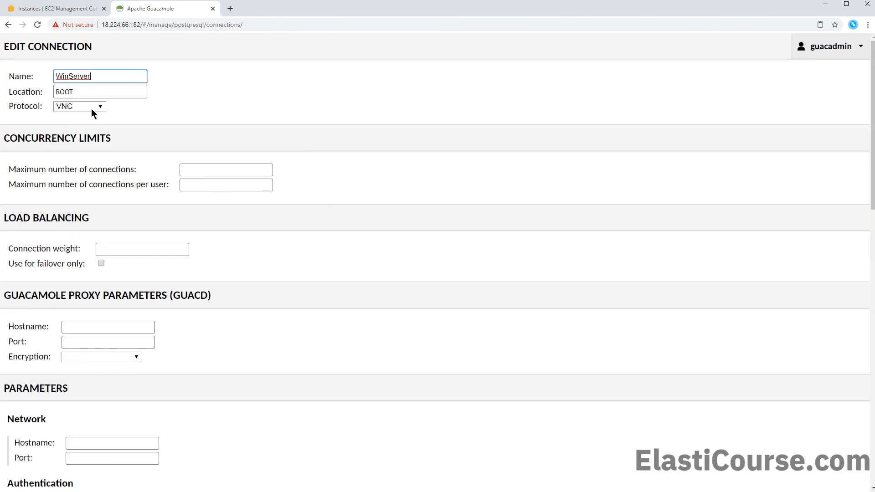
click(92, 108)
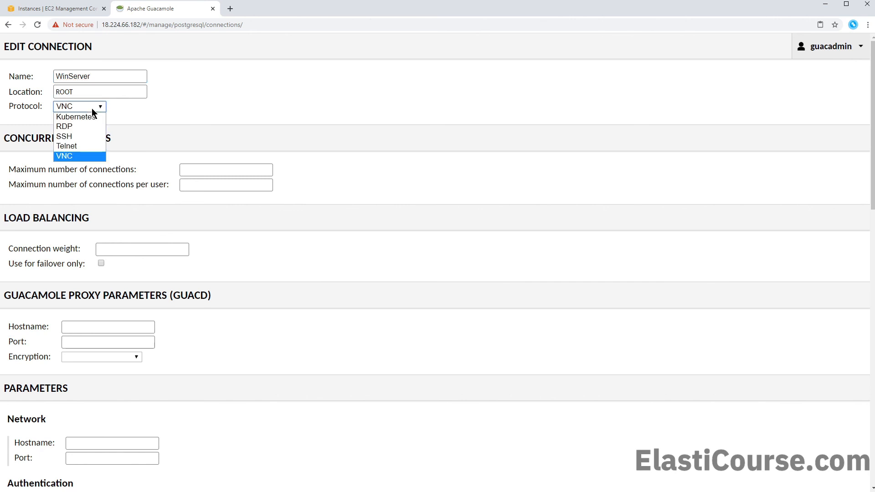
click(80, 127)
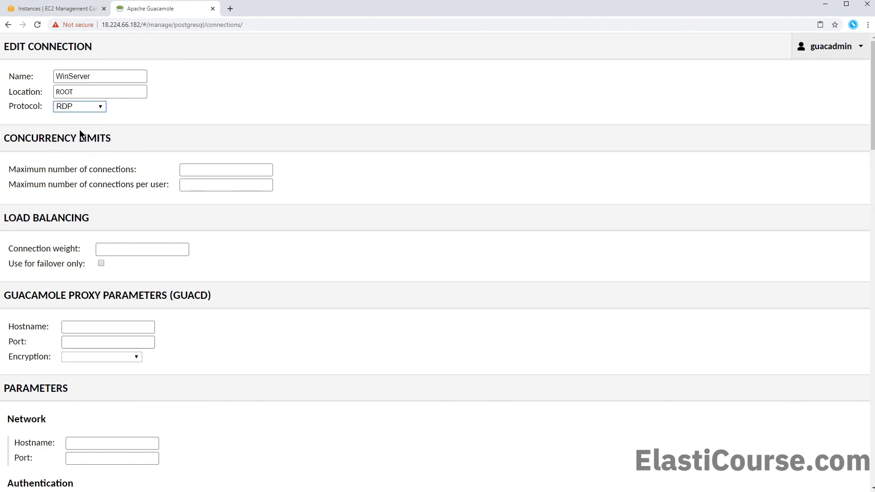
Limit the WinServer connection to a maximum of 1 connection overall and 1 connection per user
click(203, 168)
text(1)
click(209, 182)
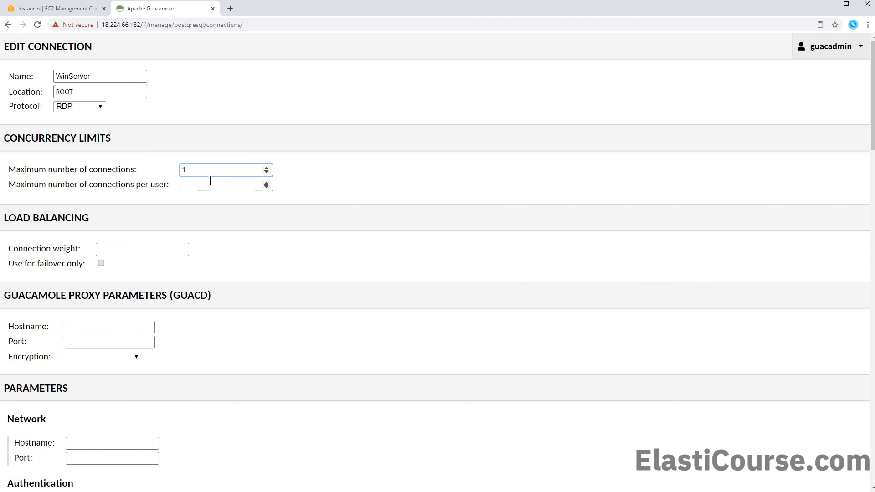
text(1)
Copy Private-Win-Server's private IP 10.10.10.184 from the EC2 console as the WinServer network hostname and set the port to 3389
scroll(211, 181, down, 4)
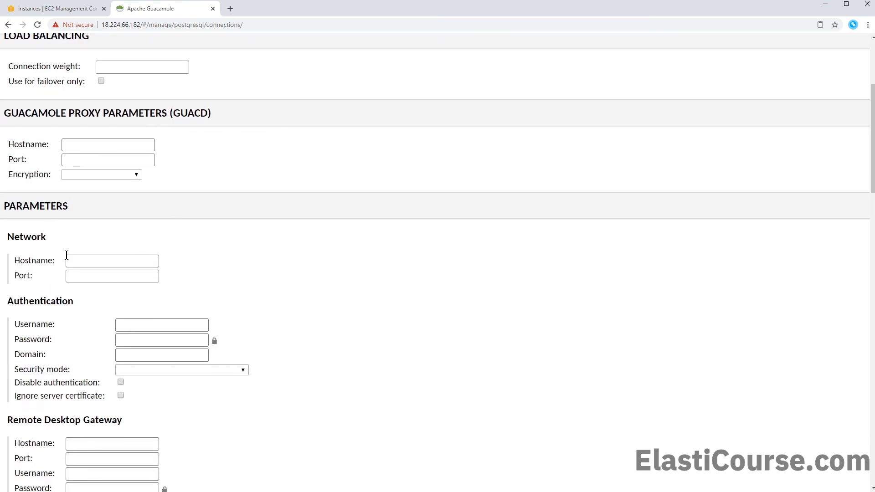
click(77, 12)
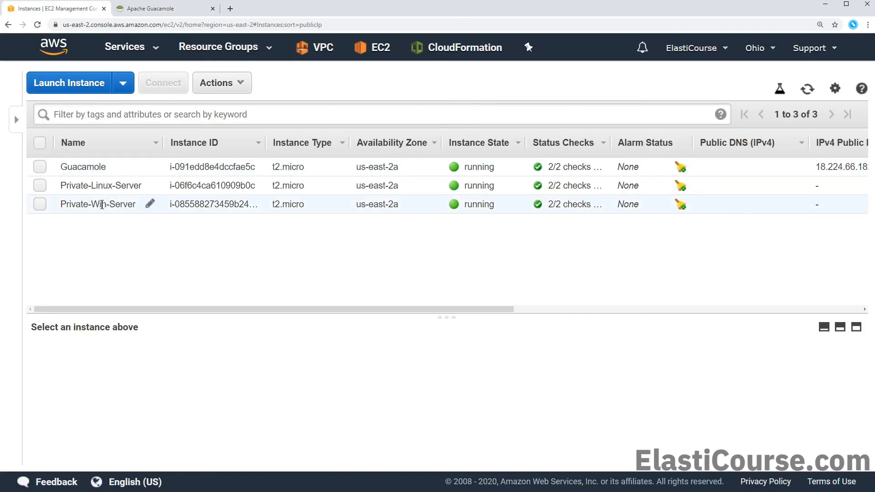
click(102, 203)
drag(410, 334, 352, 333)
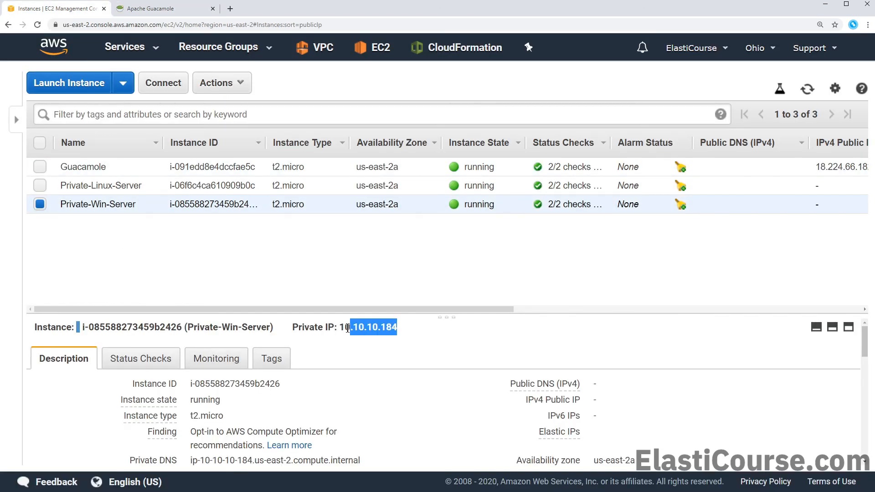
drag(351, 333, 339, 333)
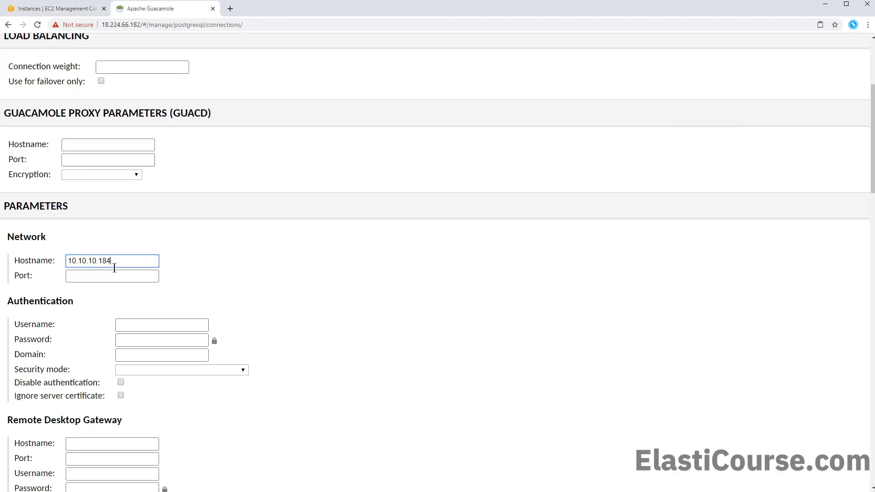
click(92, 278)
text(3389)
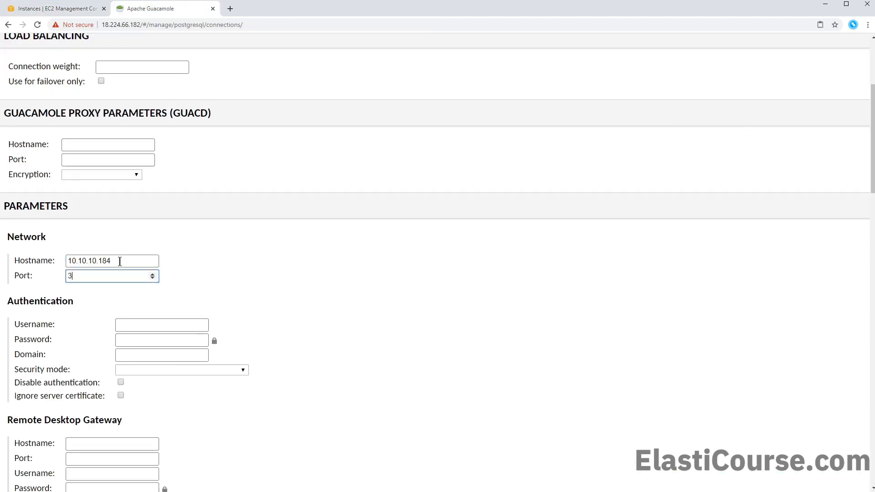
Enter Administrator as the WinServer authentication username and paste the Windows account password
click(139, 325)
text(Administrator)
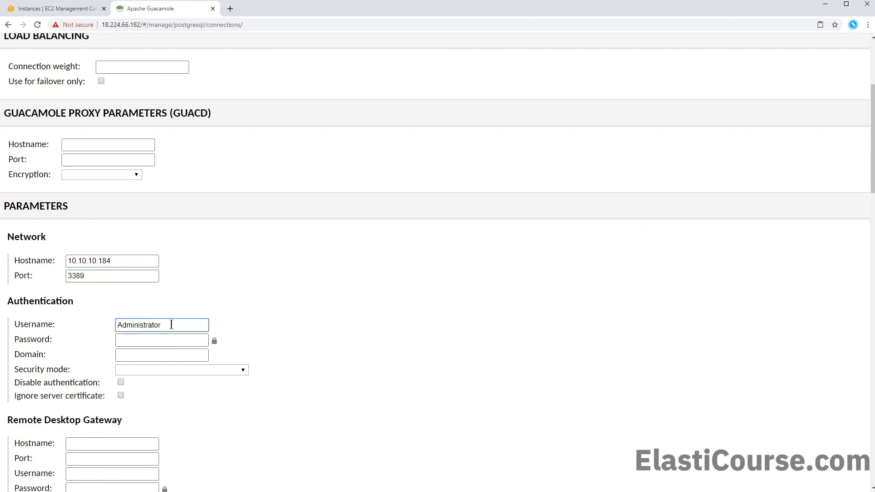
click(136, 342)
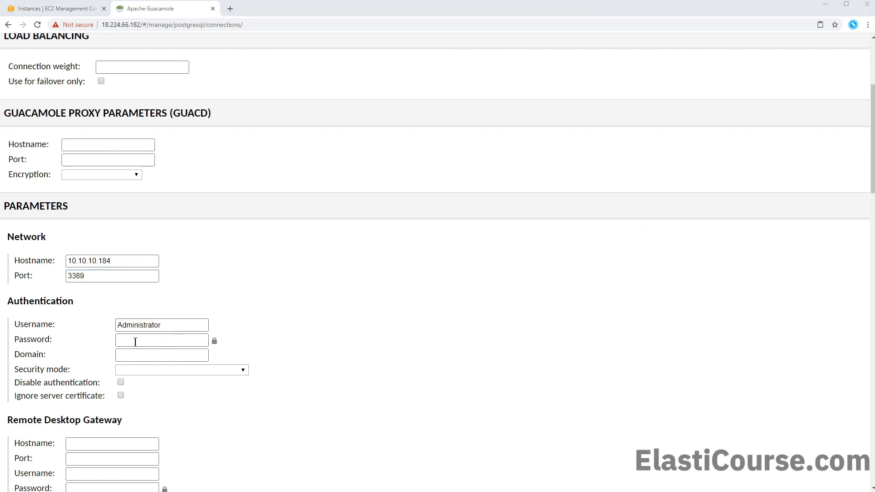
key(ctrl+v)
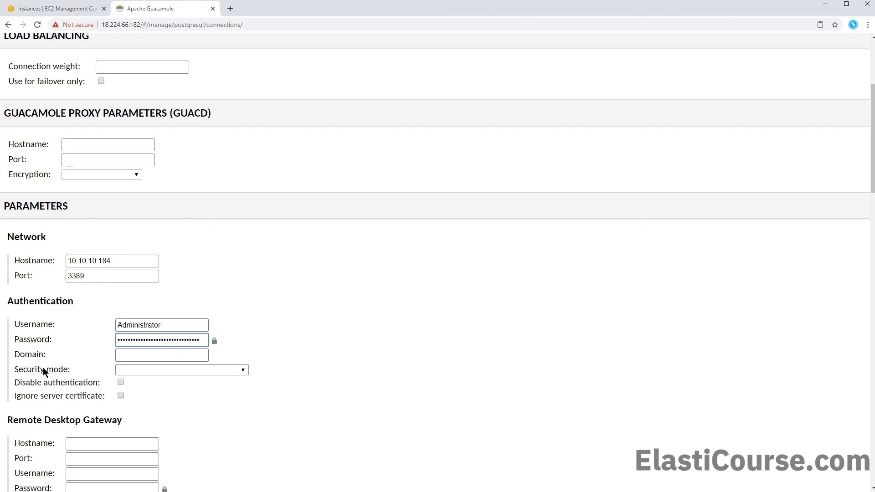
Set the WinServer security mode to TLS encryption, ignore the server certificate, and save the connection
click(136, 370)
click(136, 369)
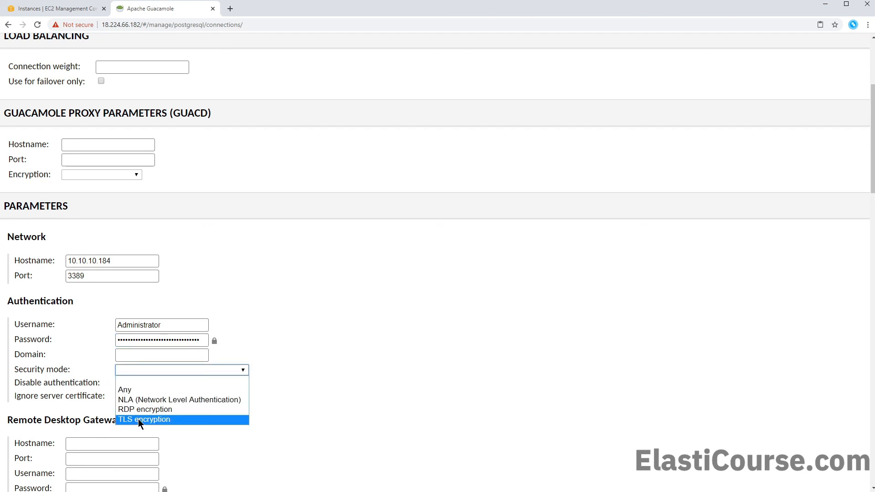
click(138, 419)
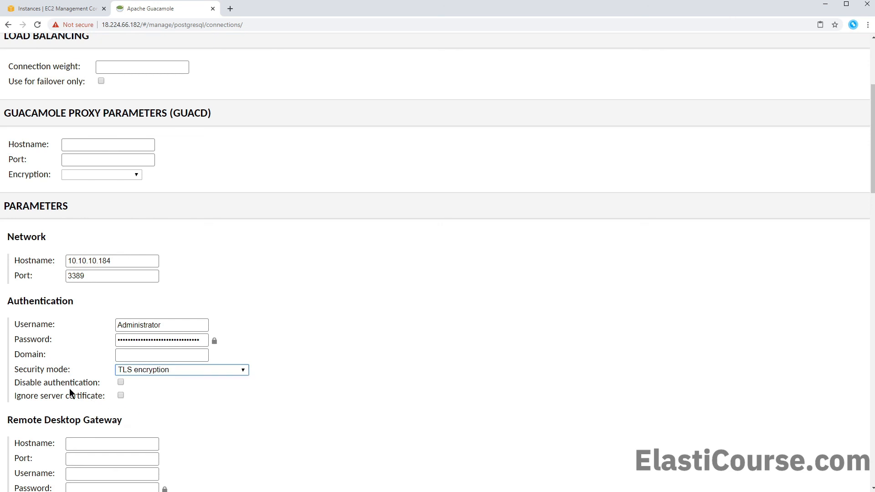
click(119, 398)
scroll(117, 396, down, 5)
scroll(140, 327, up, 2)
scroll(141, 327, down, 5)
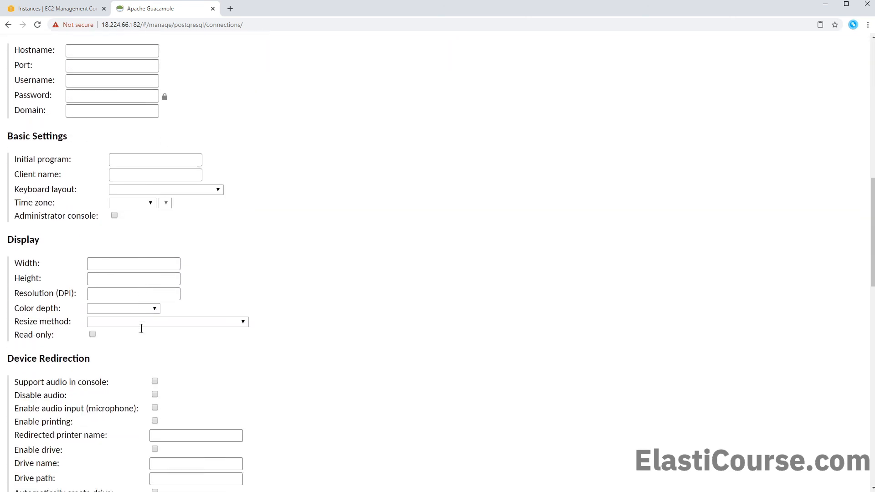
scroll(141, 328, down, 10)
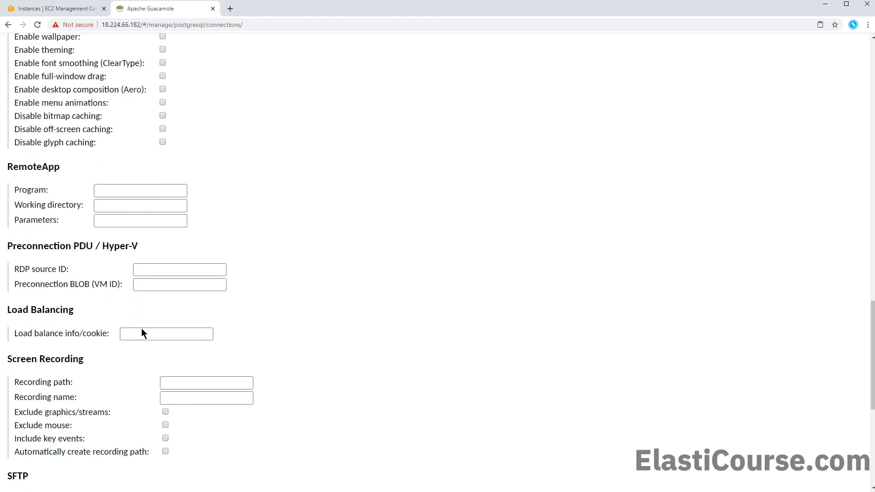
scroll(142, 329, down, 7)
click(412, 411)
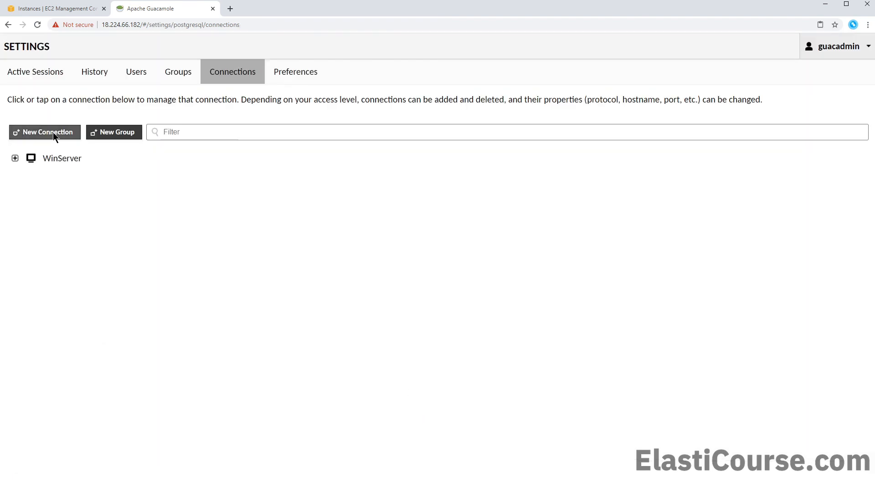
Create another Guacamole connection named LinuxServer that uses the SSH protocol
click(45, 132)
text(LinuxServer)
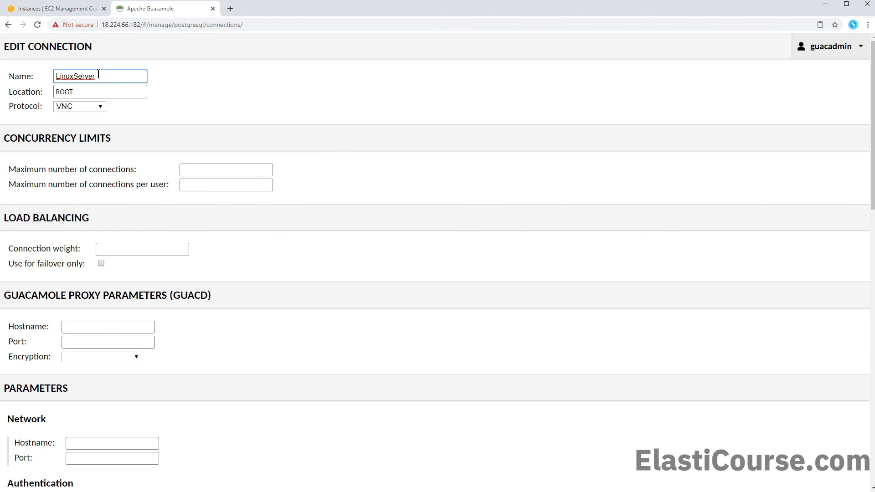
click(83, 109)
click(76, 135)
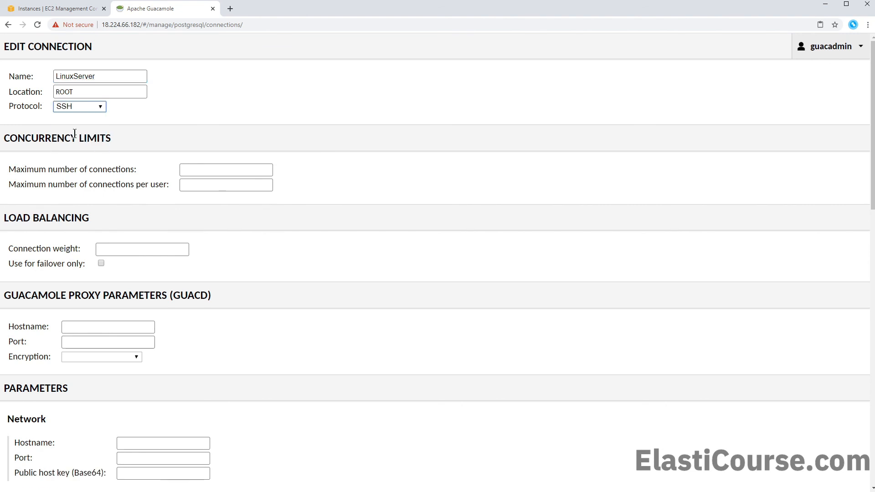
Copy Private-Linux-Server's private IP 10.10.11.236 from the EC2 console as the LinuxServer network hostname and set the port to 22
click(68, 11)
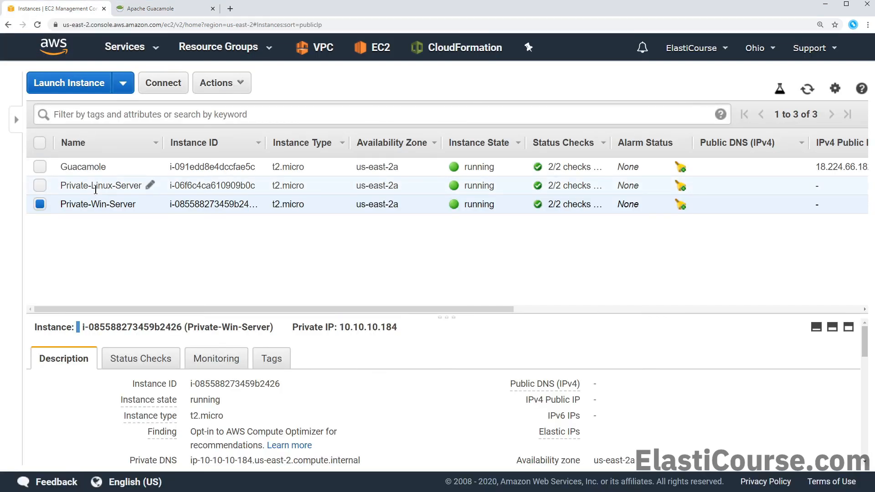
click(377, 185)
drag(404, 327, 342, 326)
key(ctrl+c)
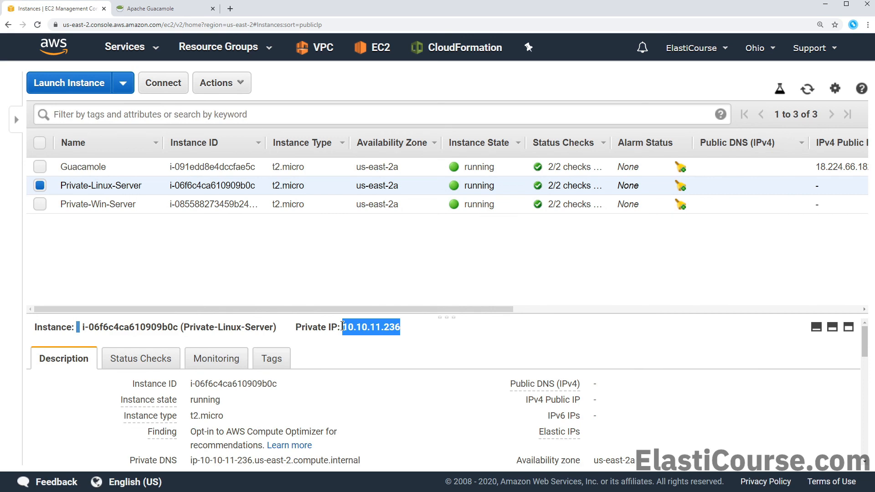
click(153, 9)
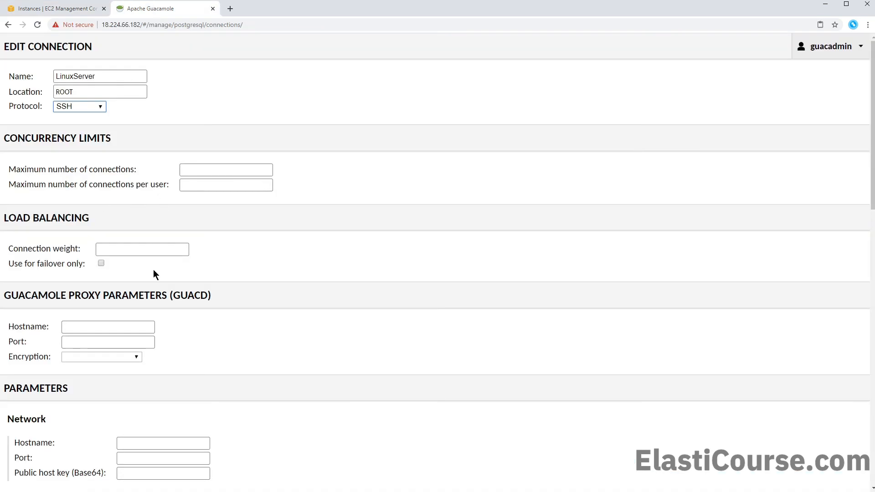
scroll(102, 314, down, 4)
click(135, 263)
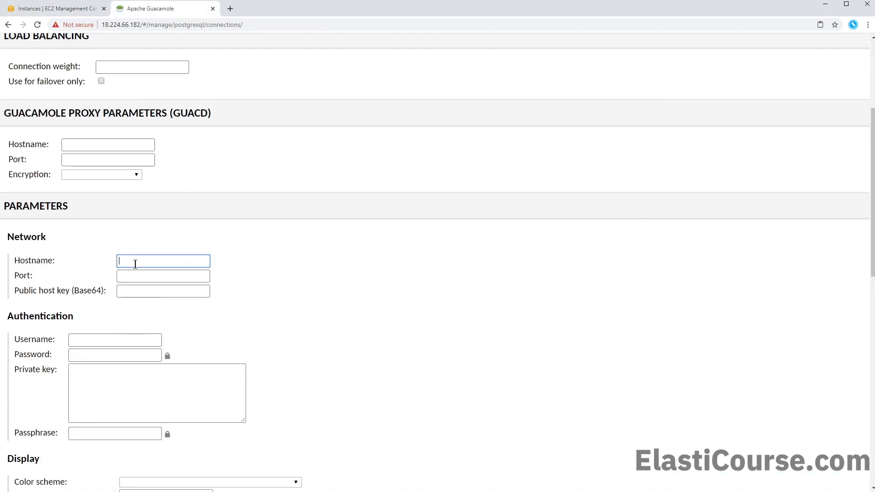
key(ctrl+v)
click(142, 274)
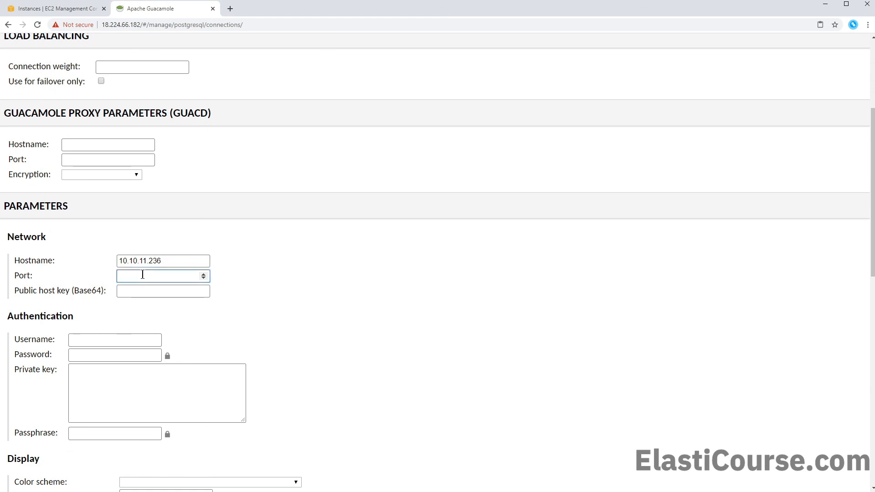
text(22)
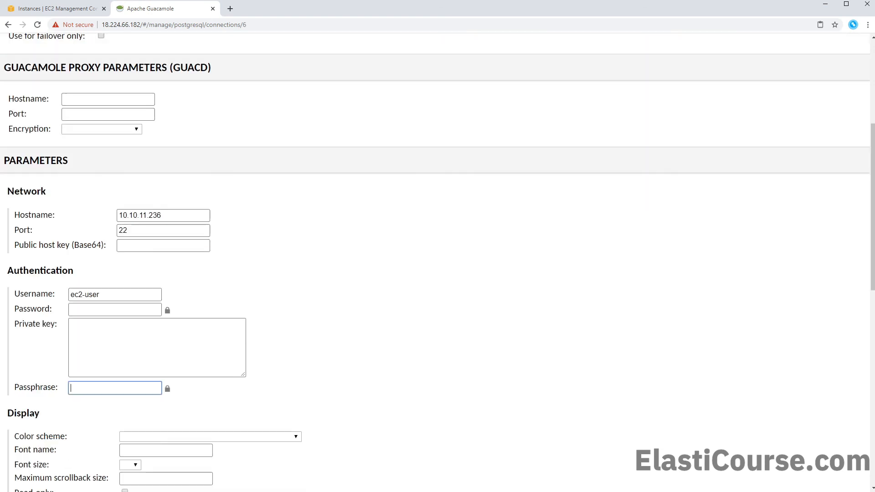
Enter ec2-user as the LinuxServer authentication username and save the connection
click(110, 294)
scroll(355, 374, down, 10)
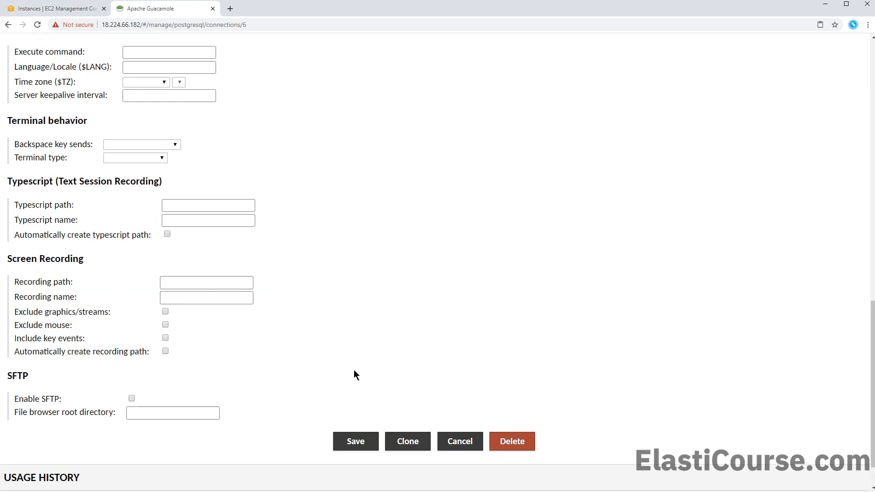
click(351, 442)
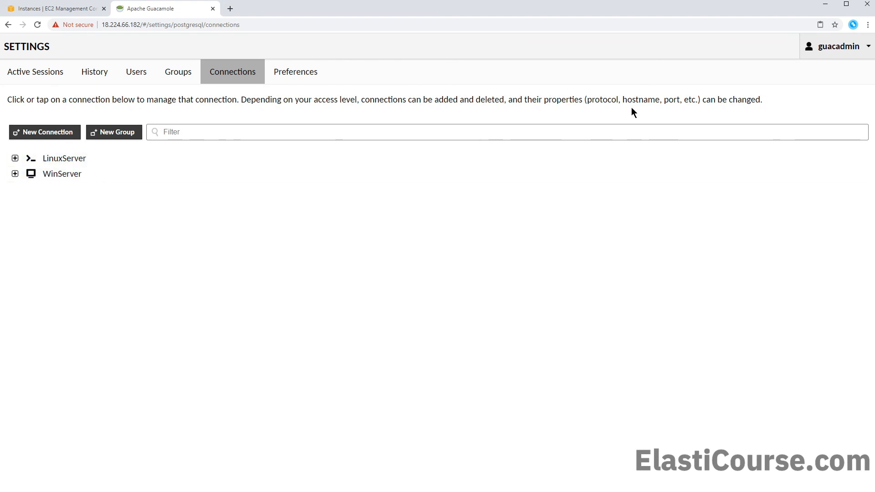
Open the WinServer connection from the Guacamole home page and test the remote desktop by opening and closing its Start menu
click(833, 55)
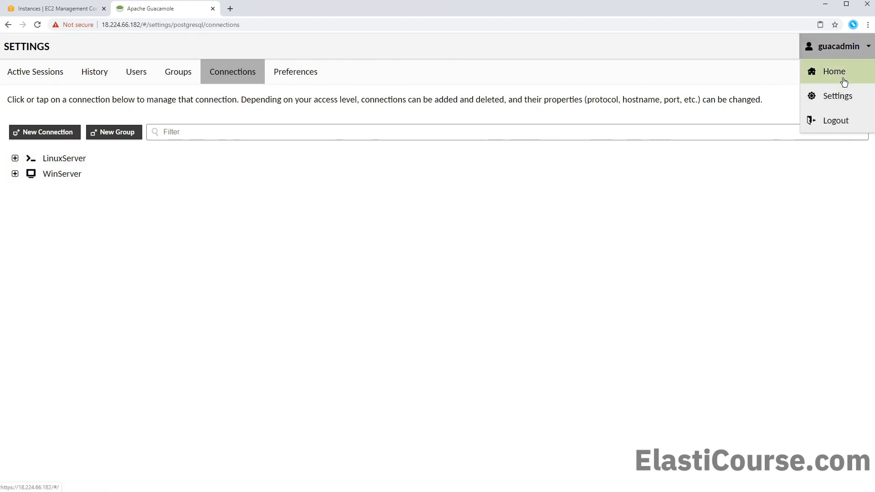
click(841, 76)
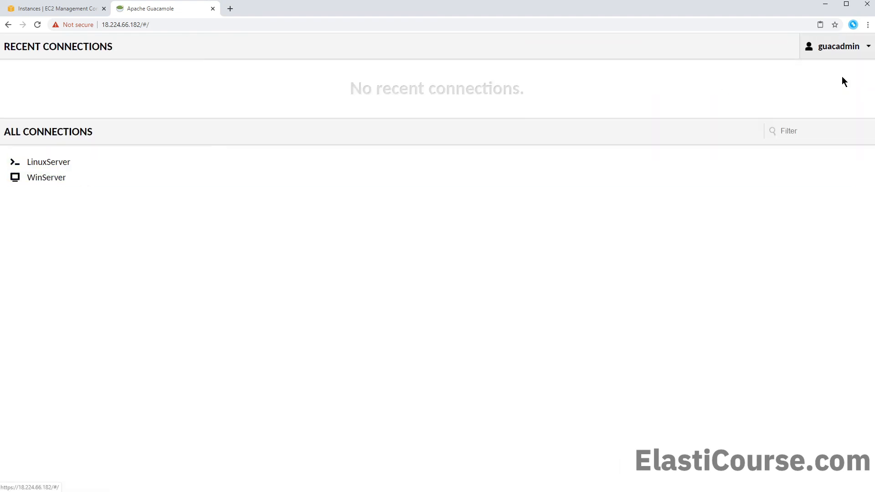
click(35, 180)
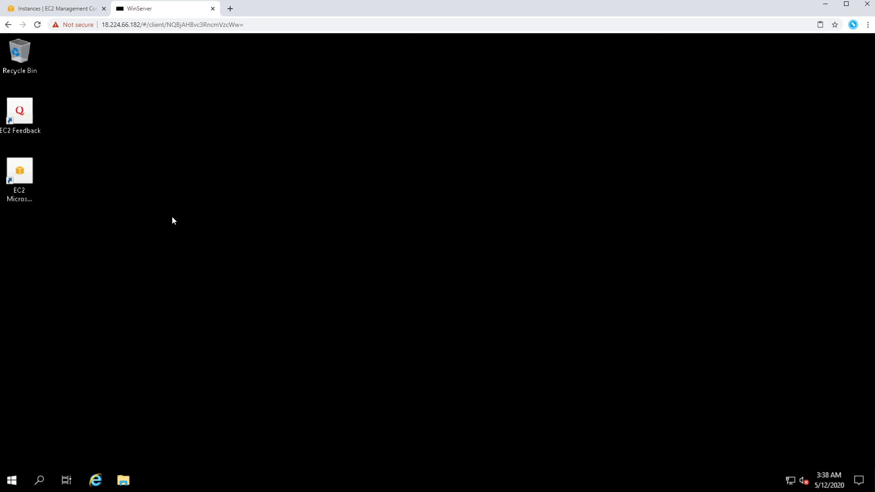
click(12, 480)
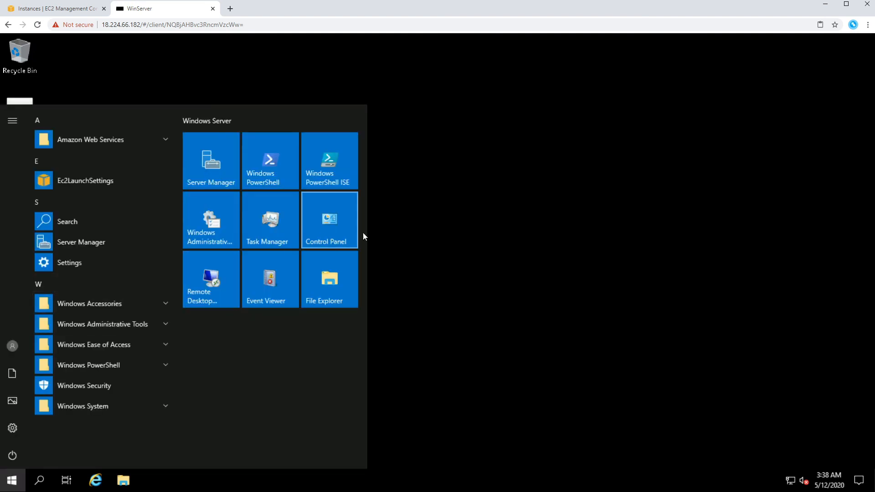
click(415, 236)
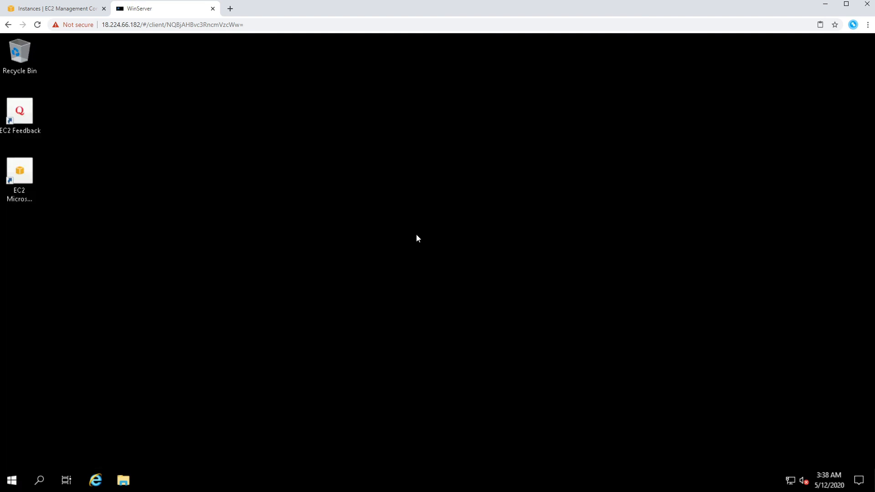